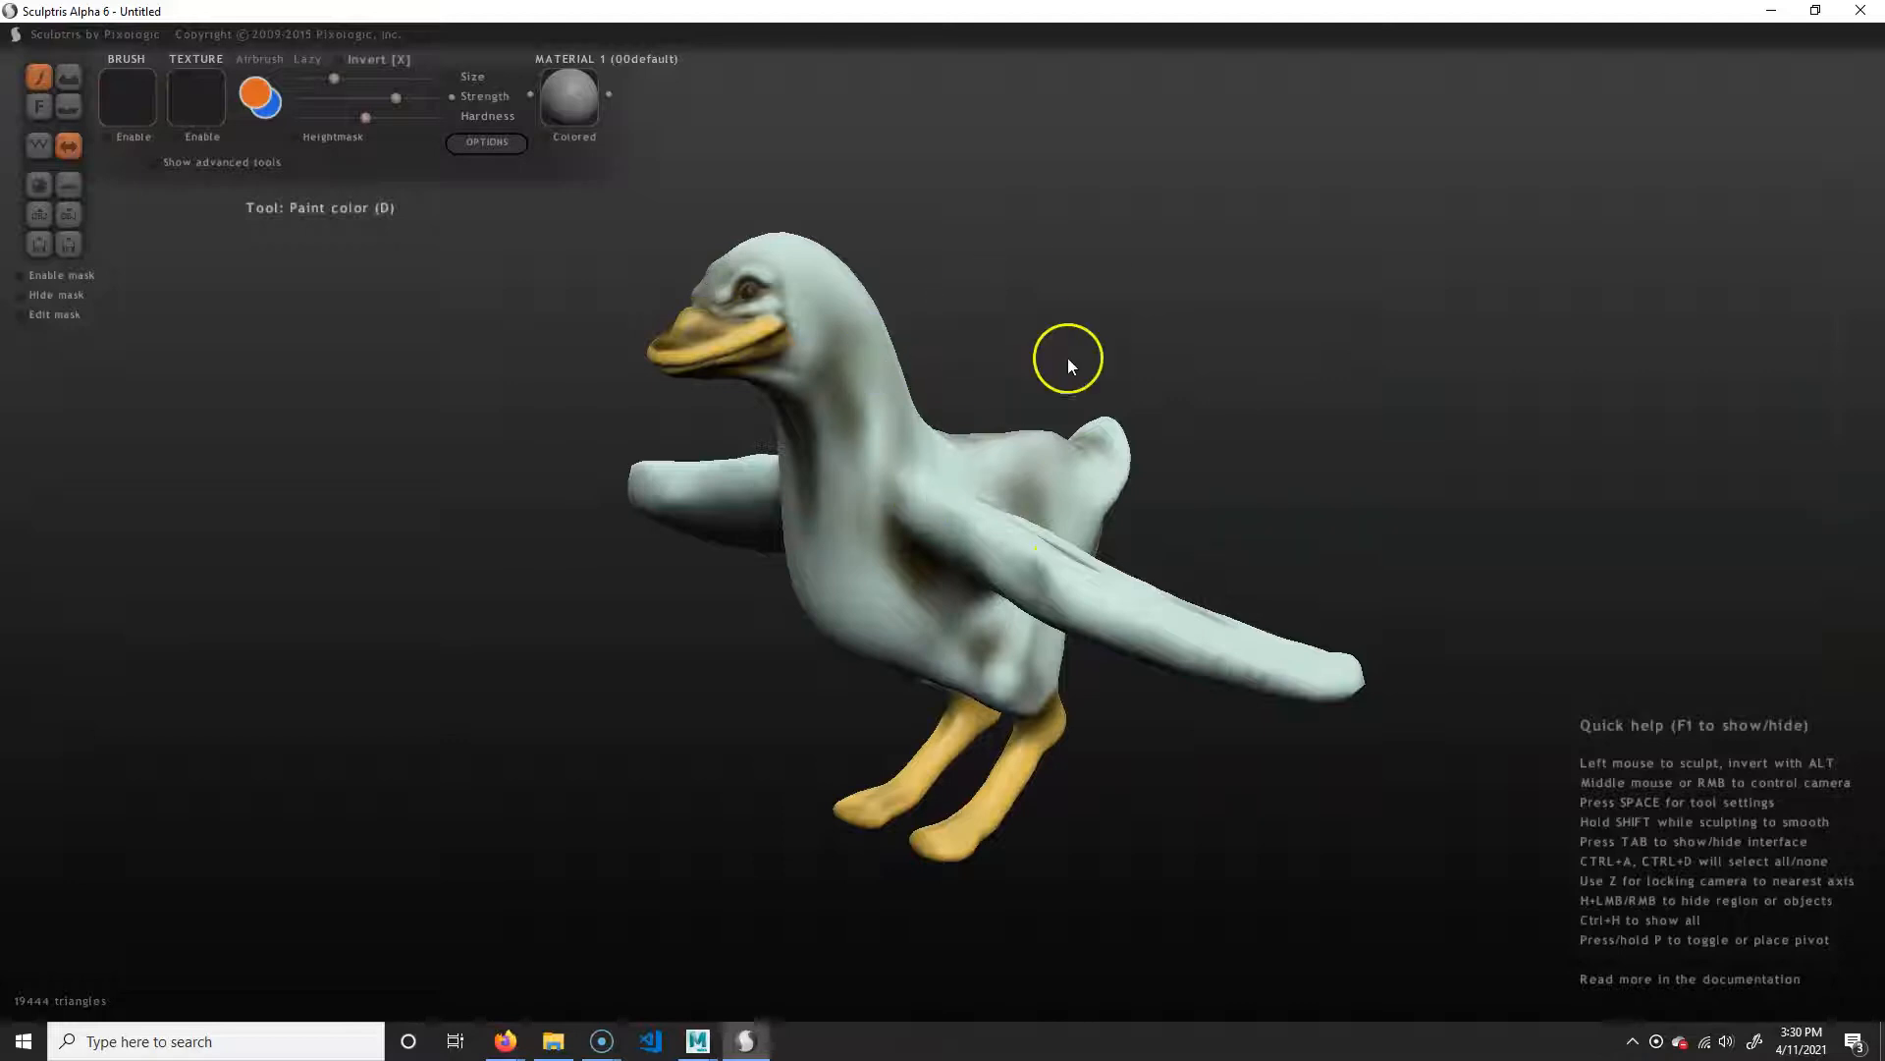
Export the goose model as dumbGooseBro.obj into the dumbGoose folder on the Desktop, replacing the existing file.
{"action": "middle_click_drag", "start_coordinate": [1058, 416], "coordinate": [1154, 494]}
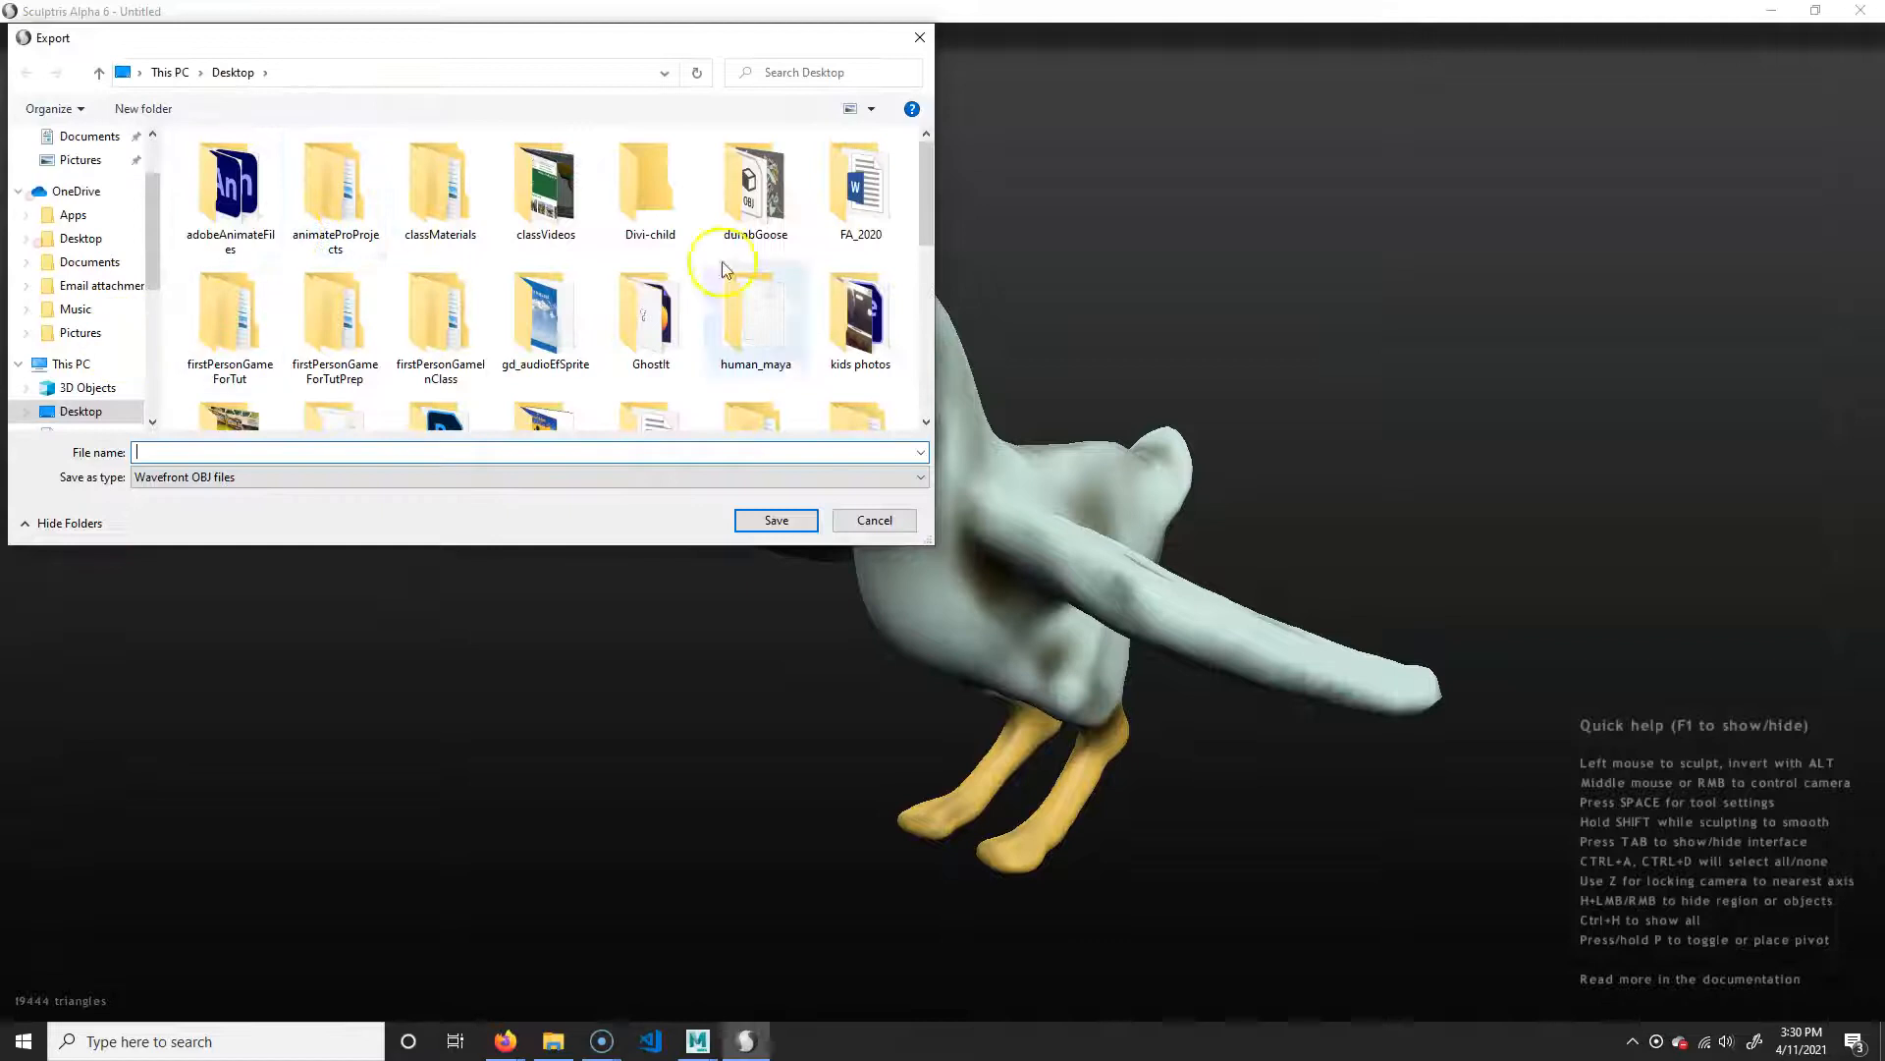
{"action": "scroll", "coordinate": [739, 334], "scroll_direction": "down", "scroll_amount": 2}
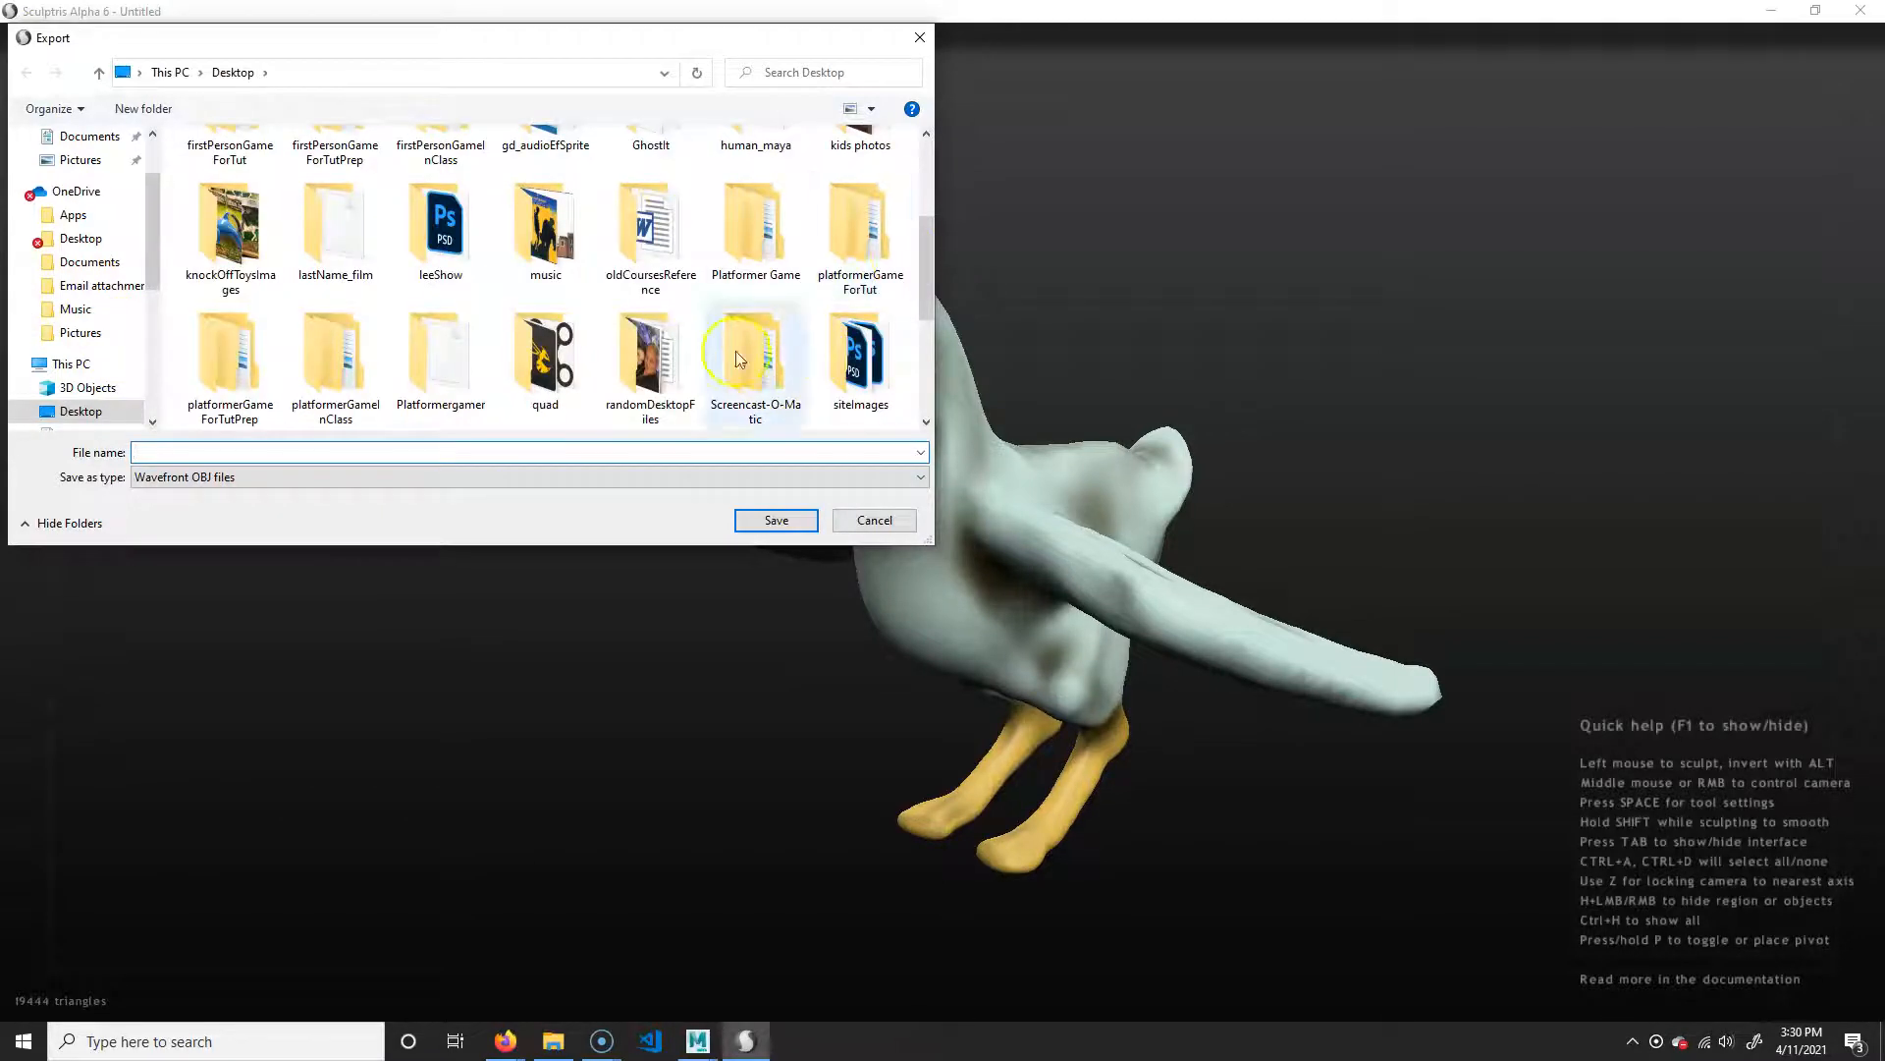
{"action": "scroll", "coordinate": [738, 353], "scroll_direction": "up", "scroll_amount": 1}
{"action": "scroll", "coordinate": [766, 294], "scroll_direction": "up", "scroll_amount": 1}
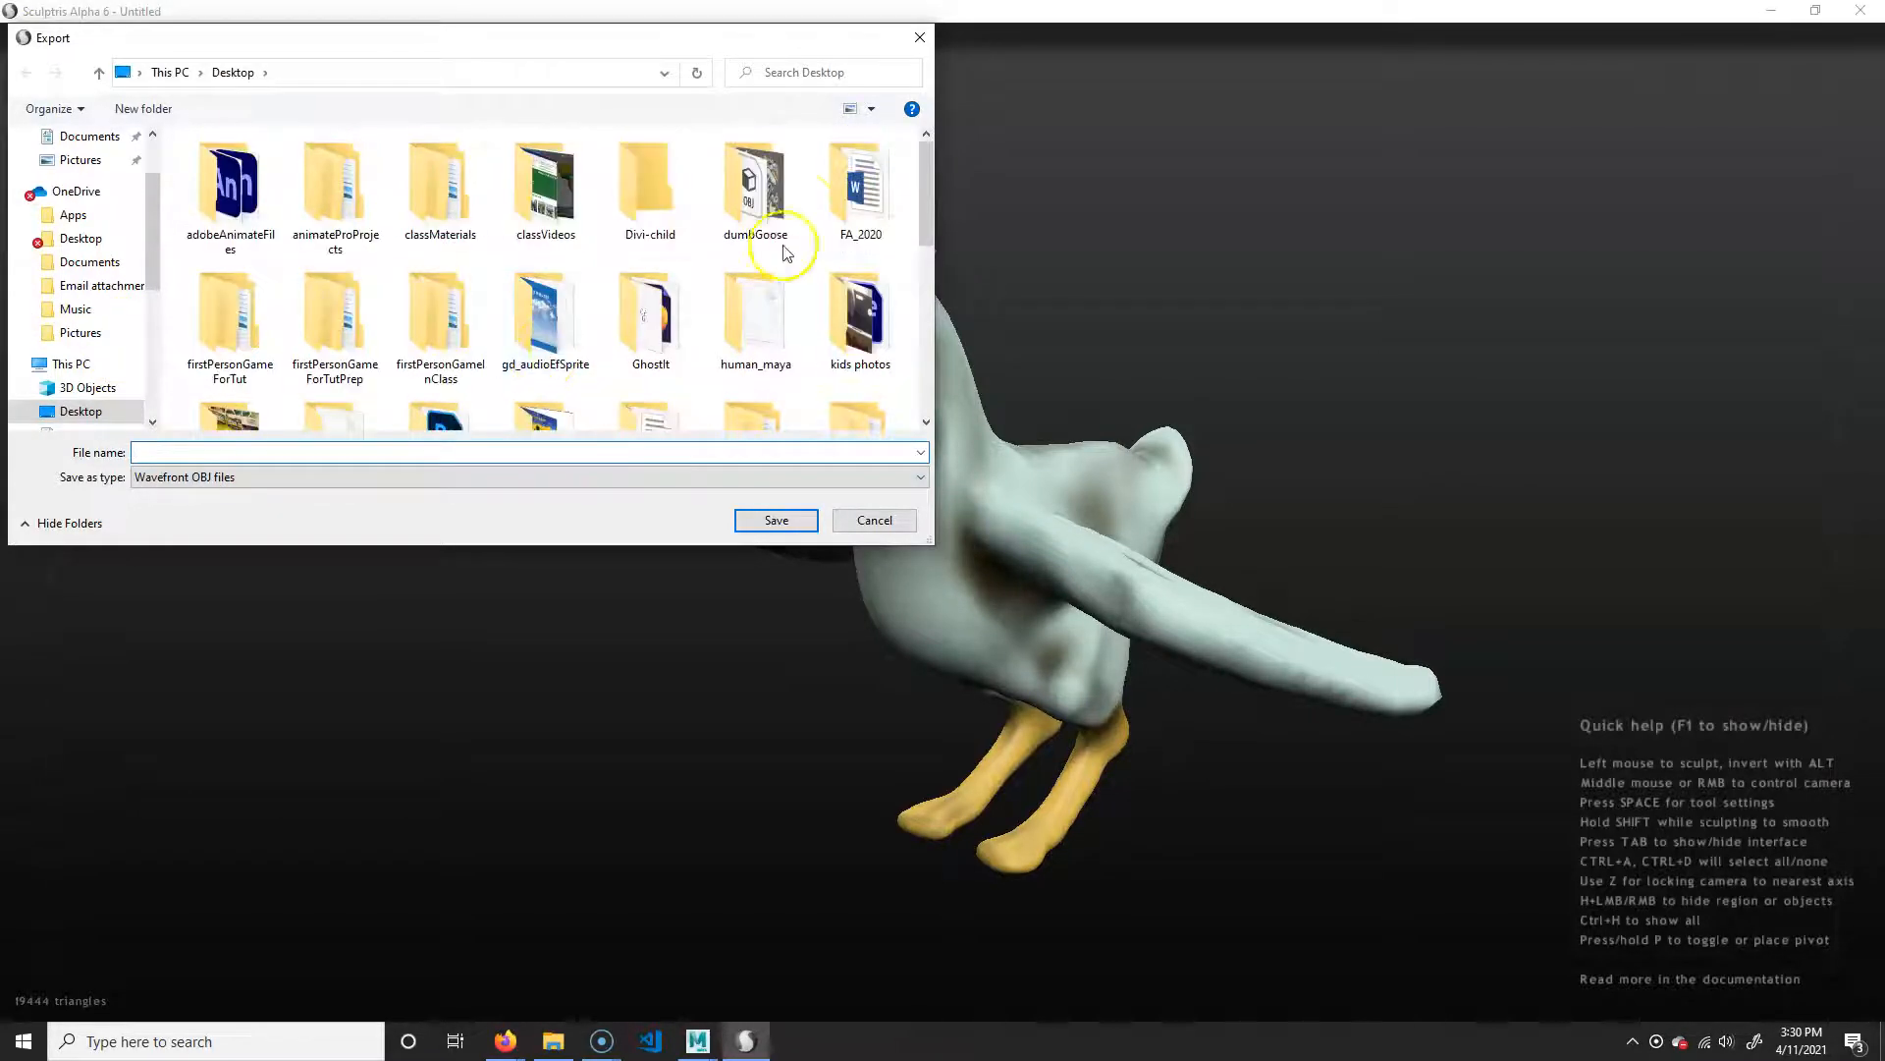
{"action": "left_click", "coordinate": [765, 208]}
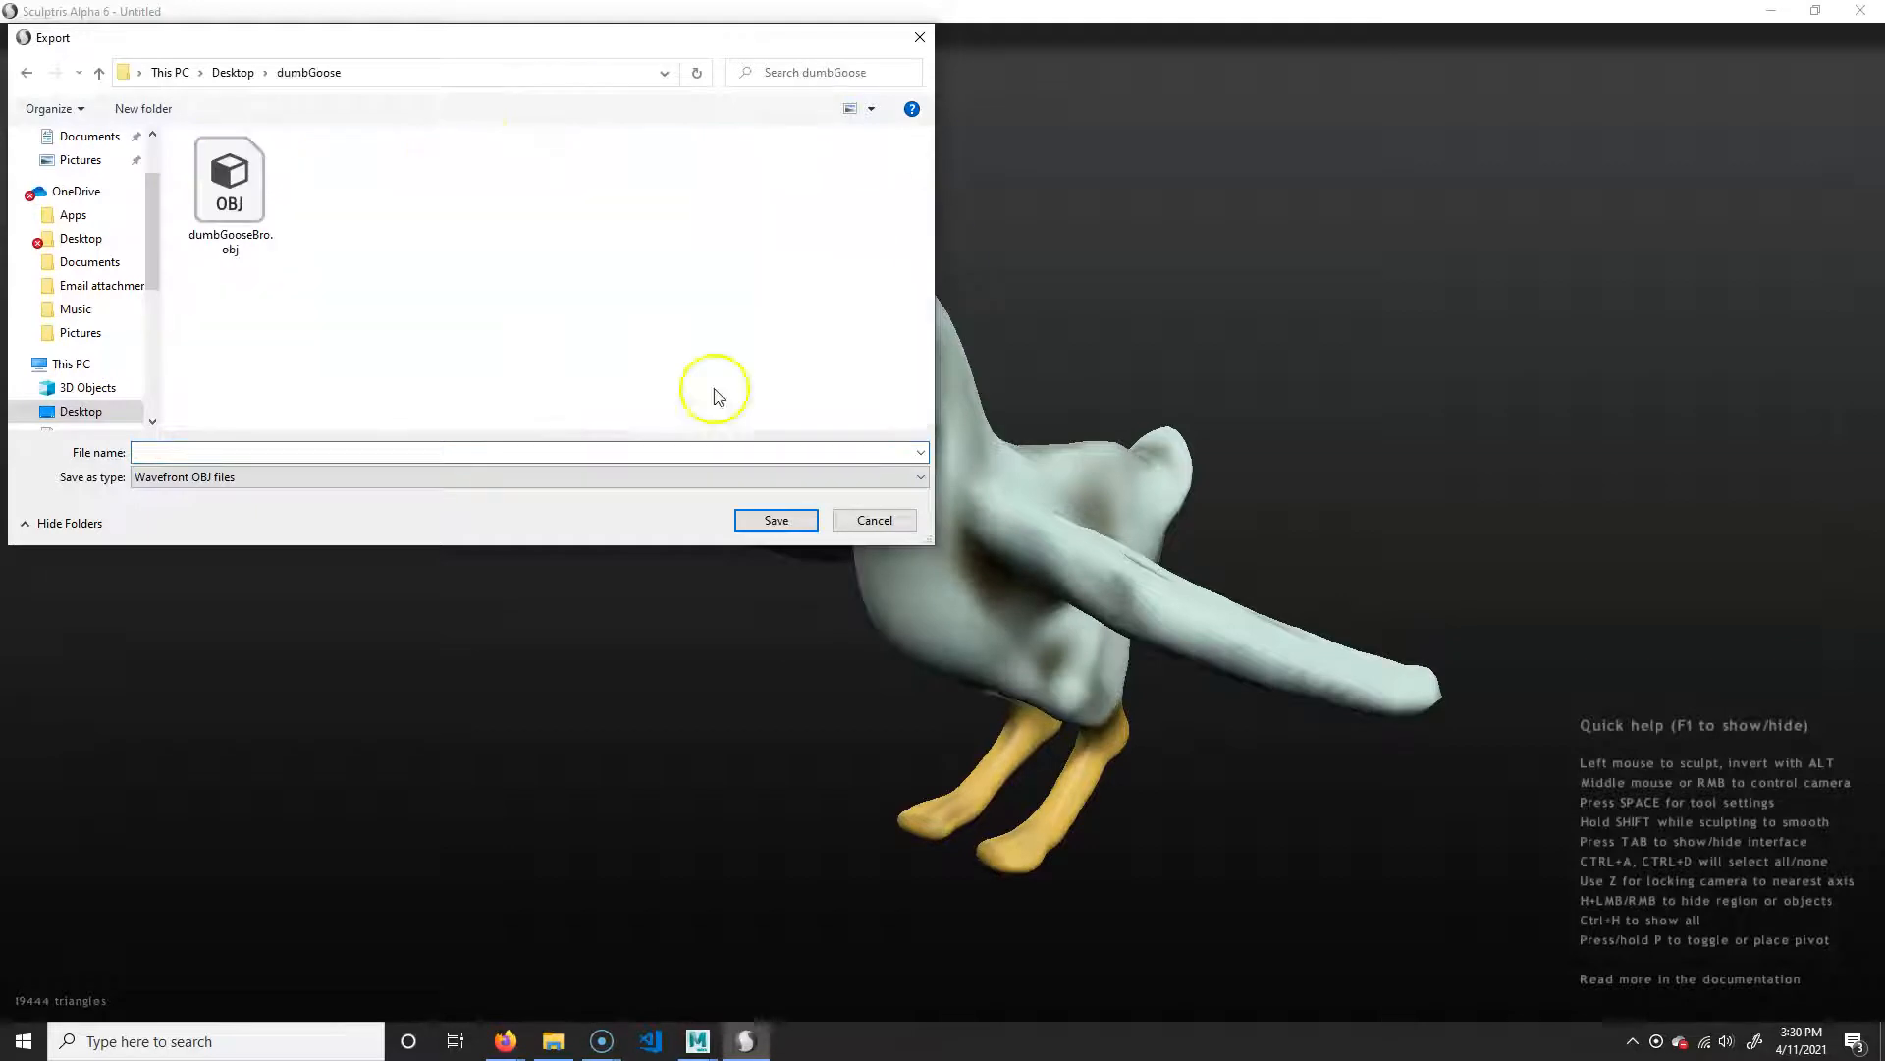
{"action": "left_click", "coordinate": [232, 177]}
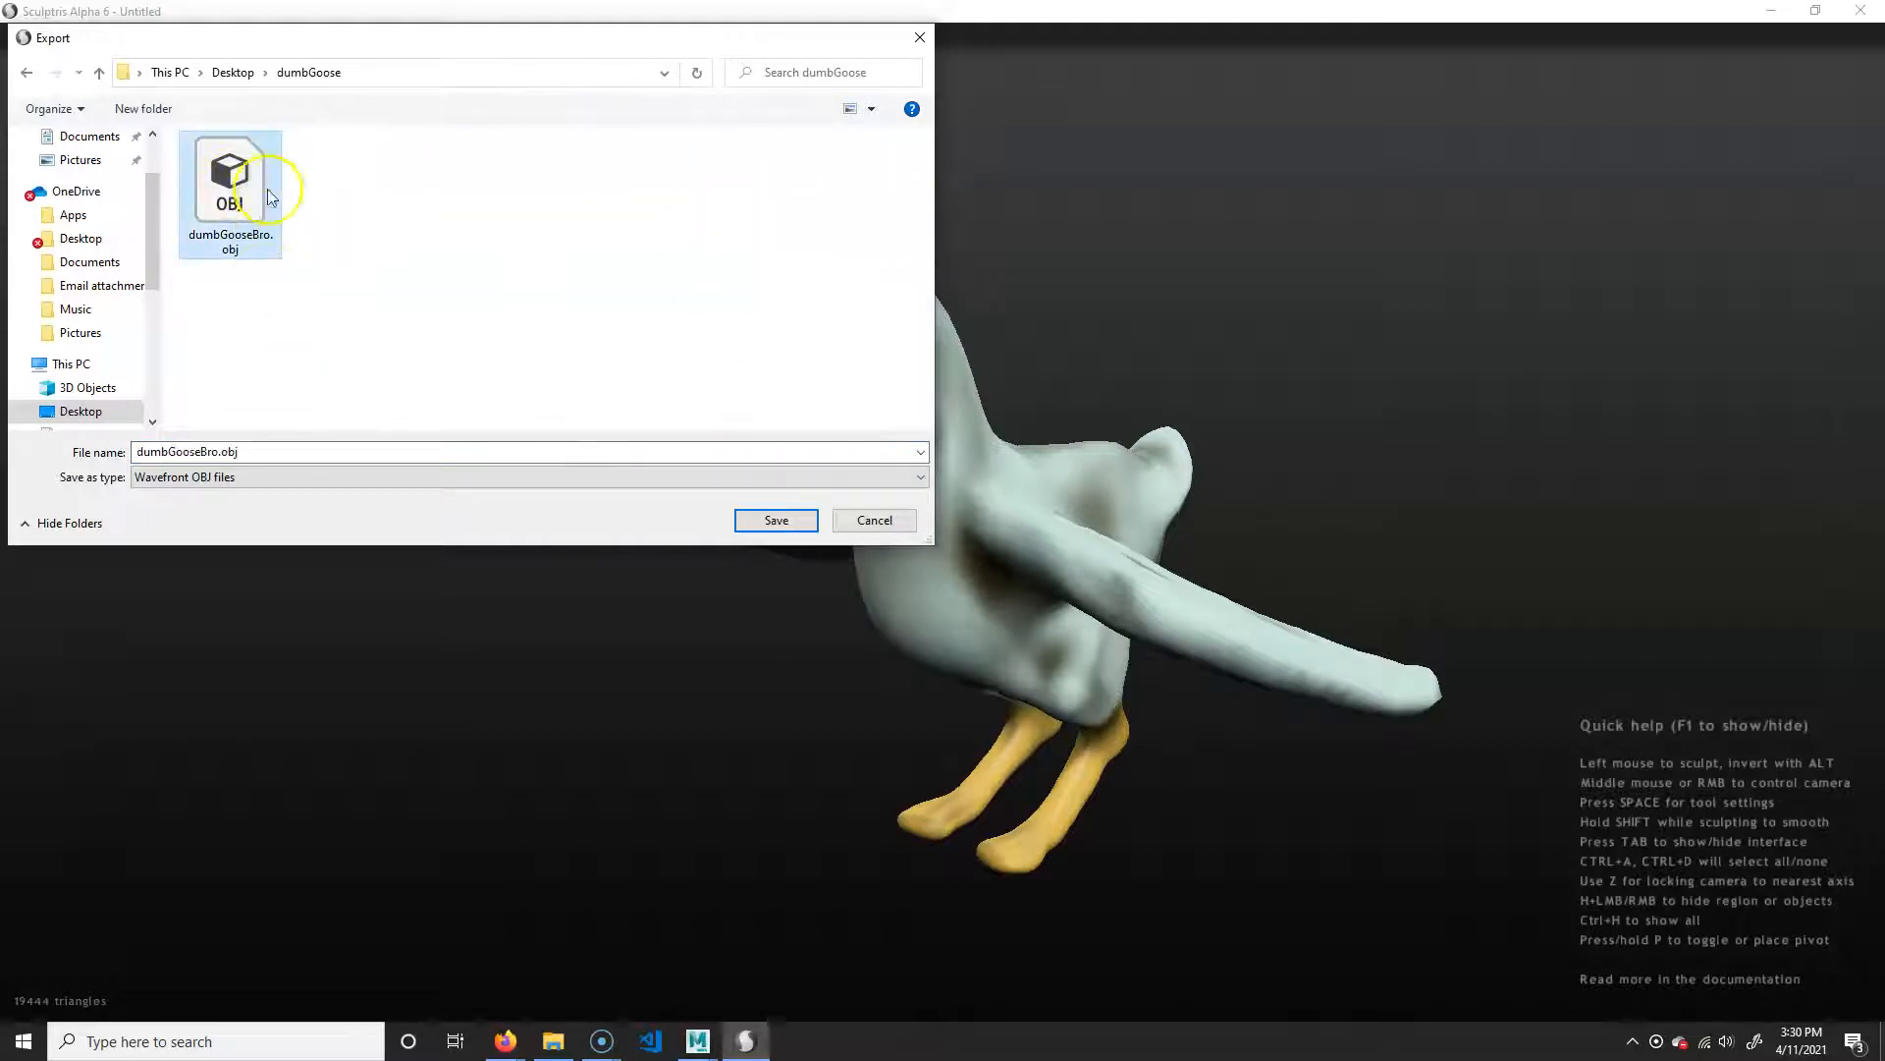
{"action": "left_click", "coordinate": [790, 525]}
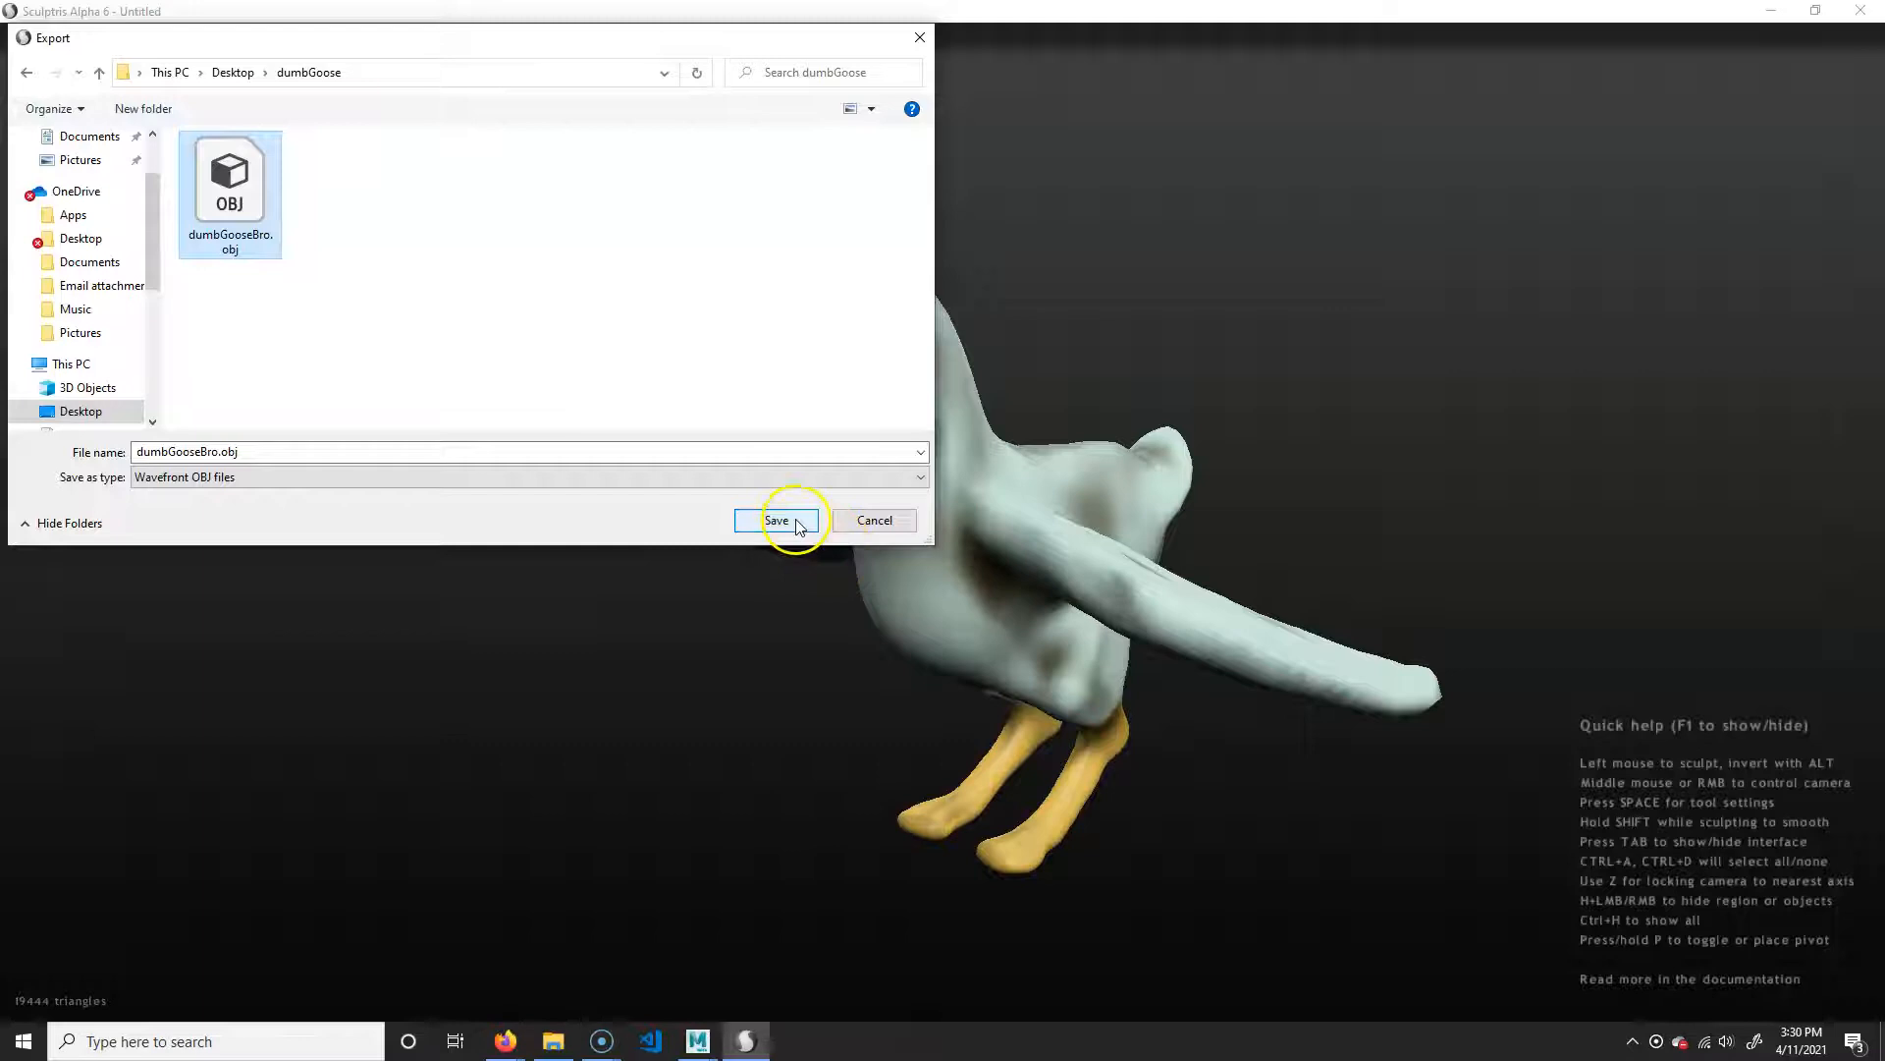
{"action": "left_click", "coordinate": [797, 523]}
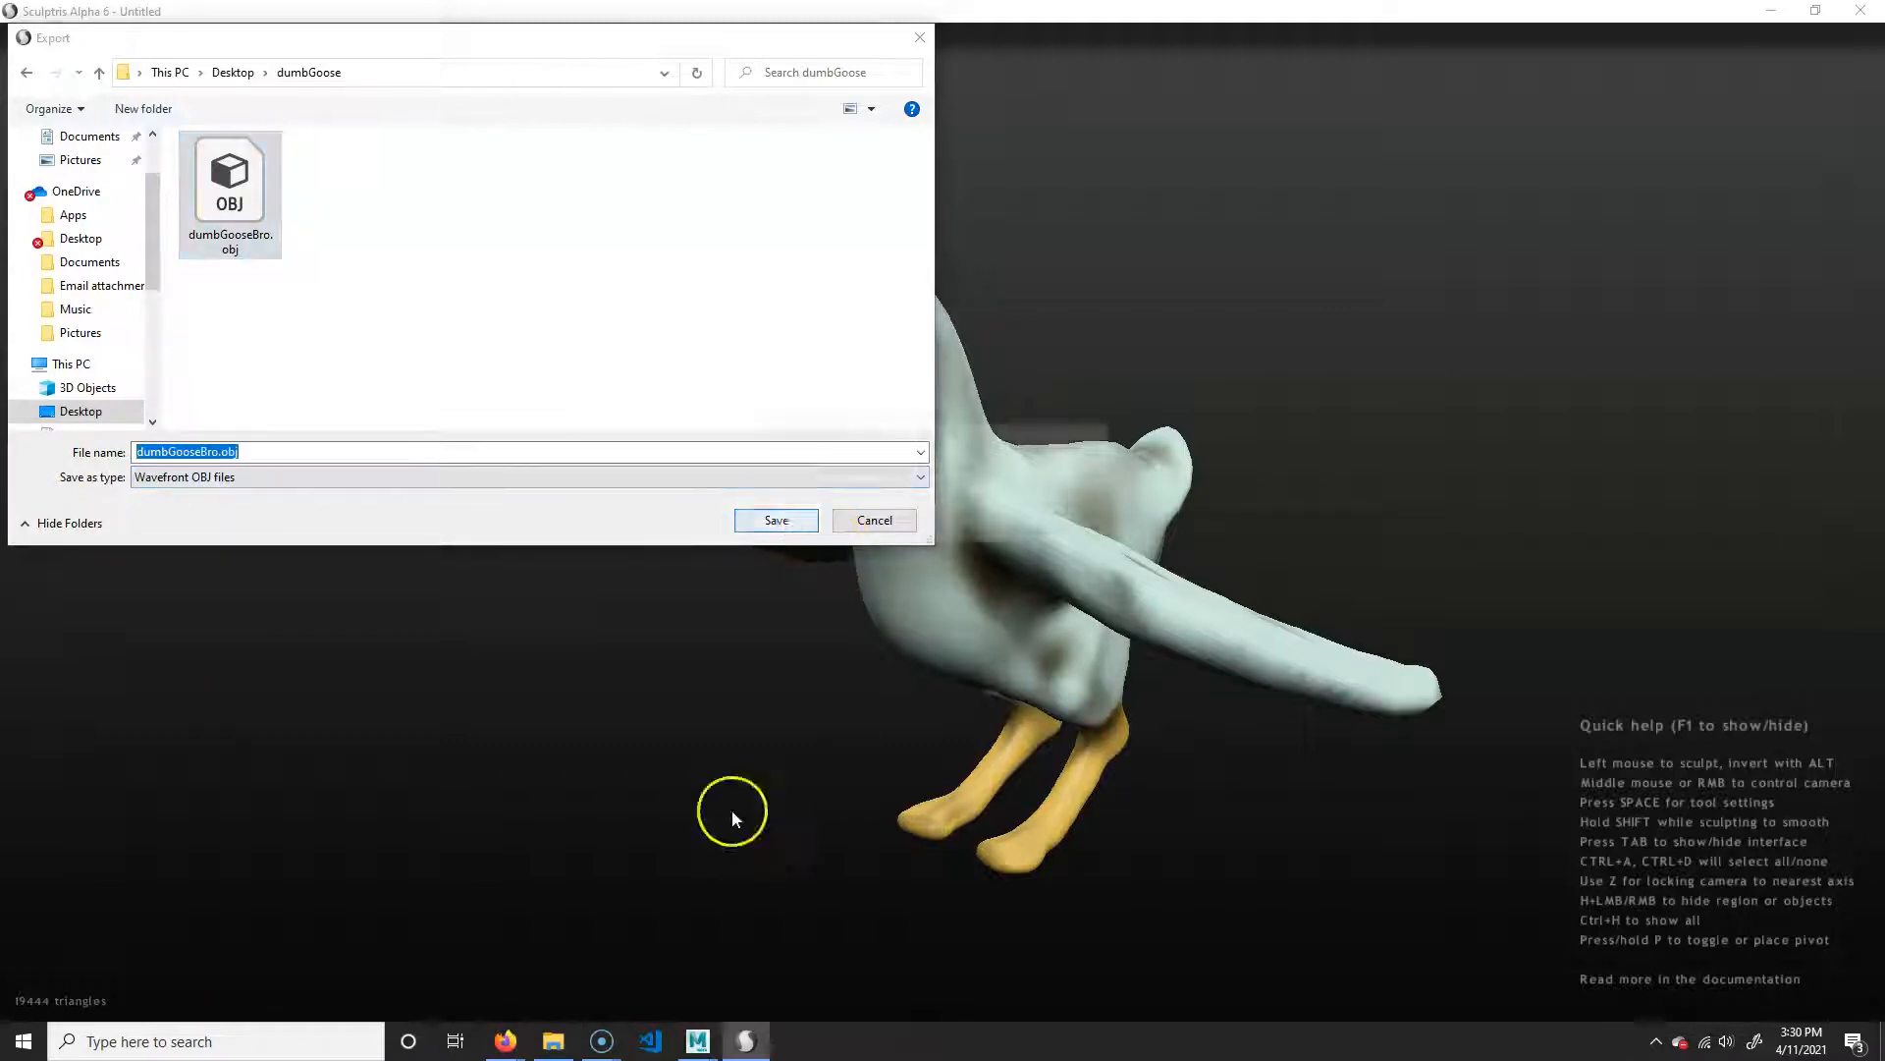
{"action": "left_click", "coordinate": [1011, 527]}
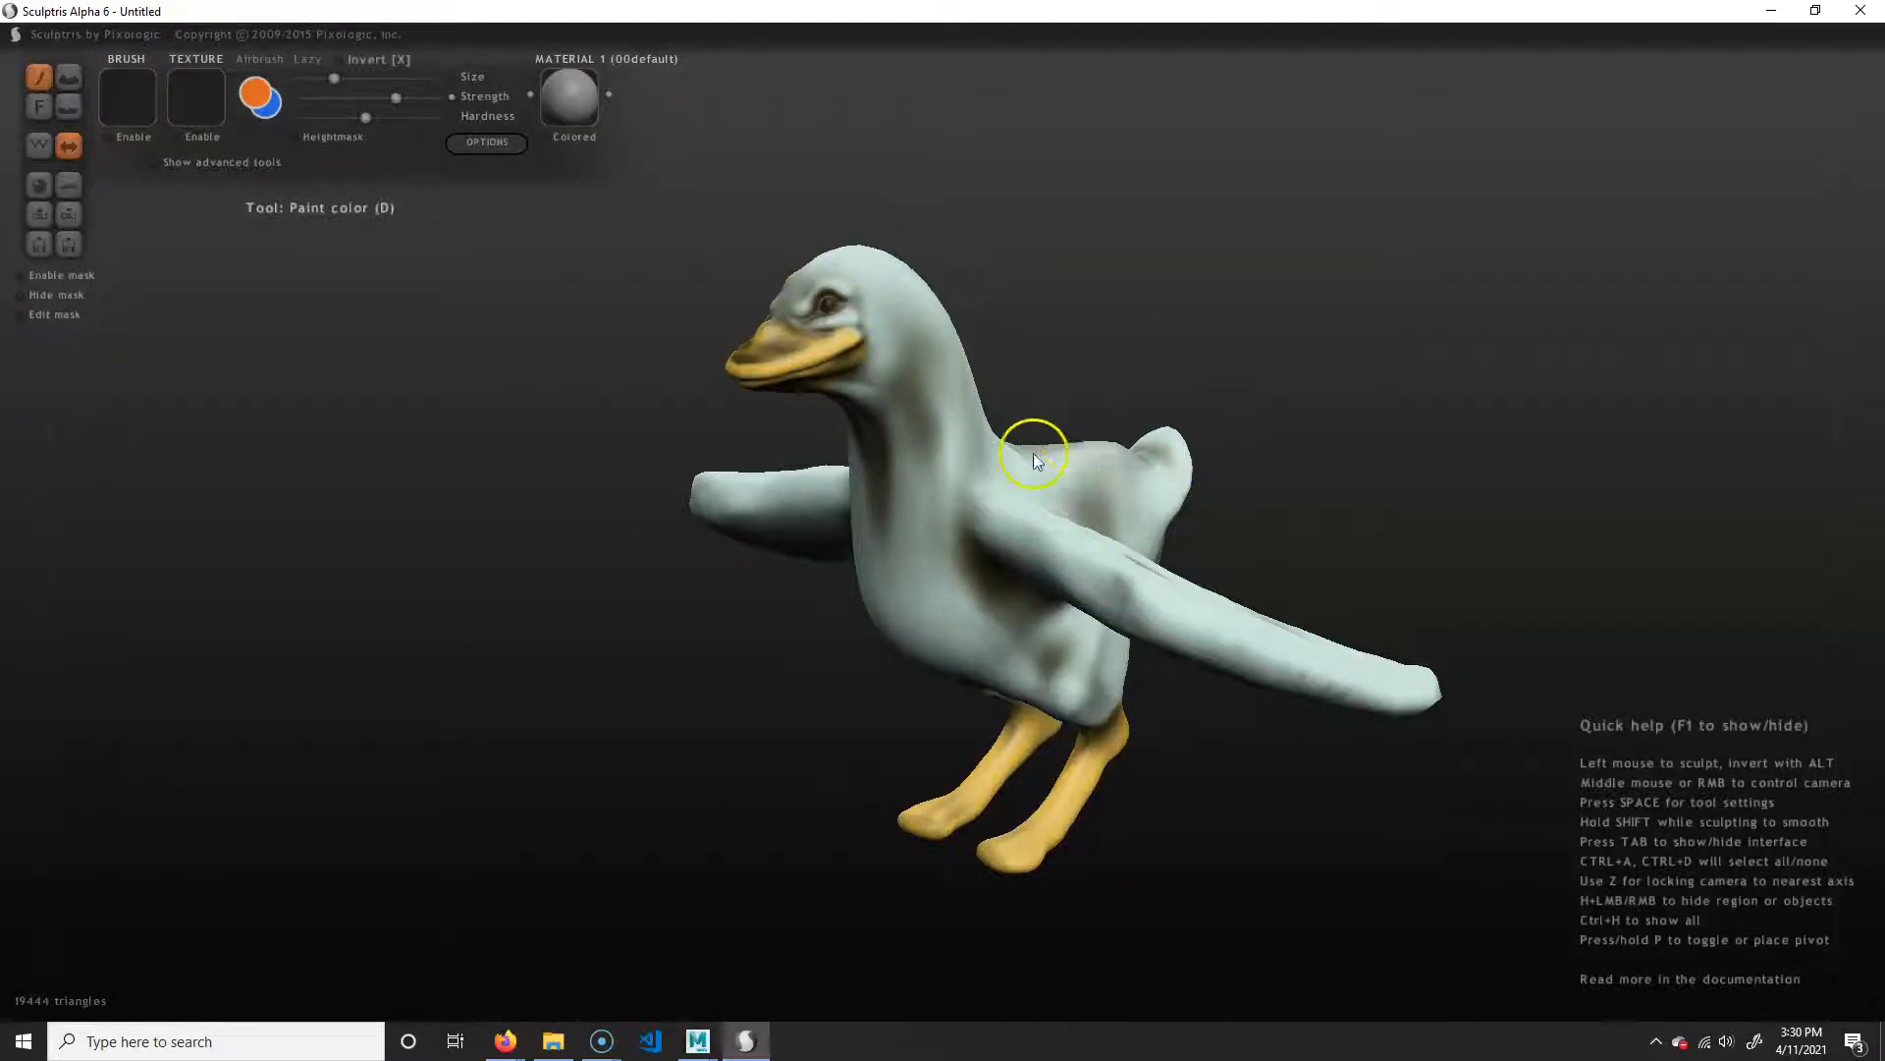
Show the advanced paint tools and save the texture map as the PNG image dumbGooseBroColorMap.png, replacing the existing file.
{"action": "left_click", "coordinate": [197, 161]}
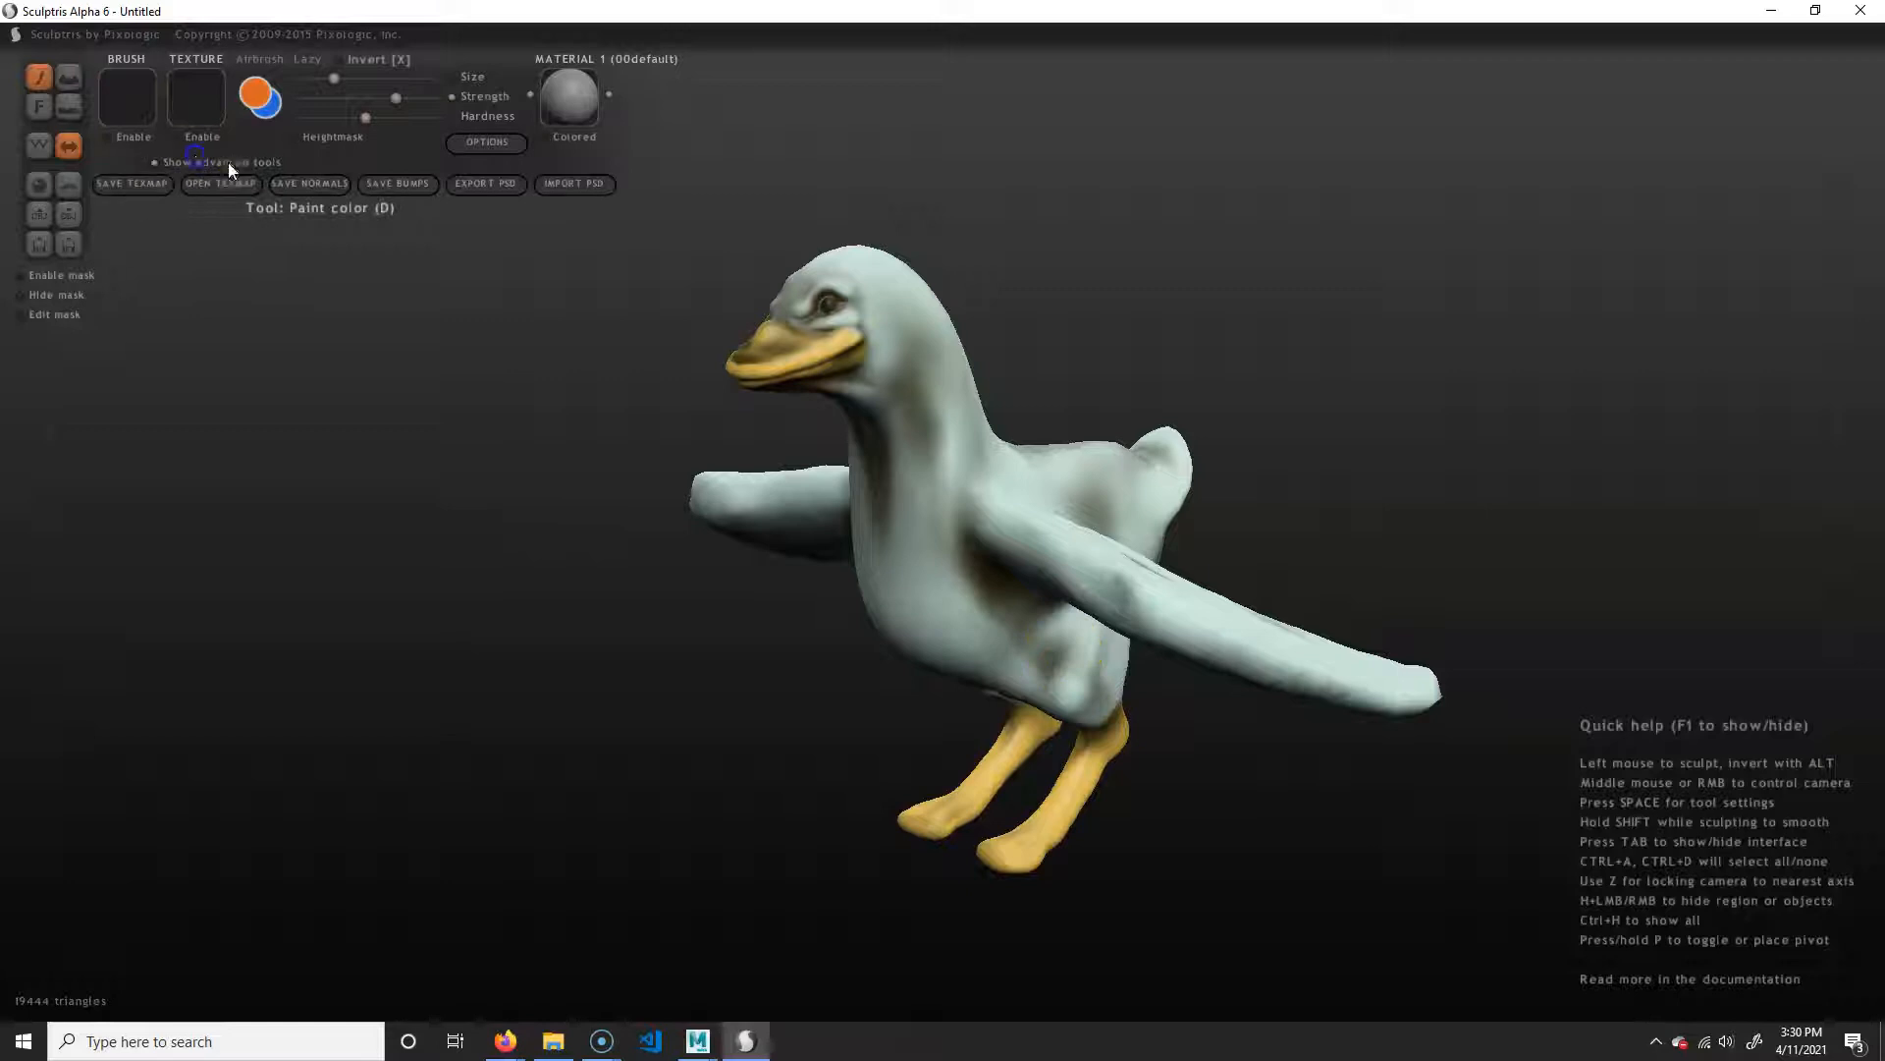
{"action": "left_click", "coordinate": [152, 193]}
{"action": "left_click", "coordinate": [241, 242]}
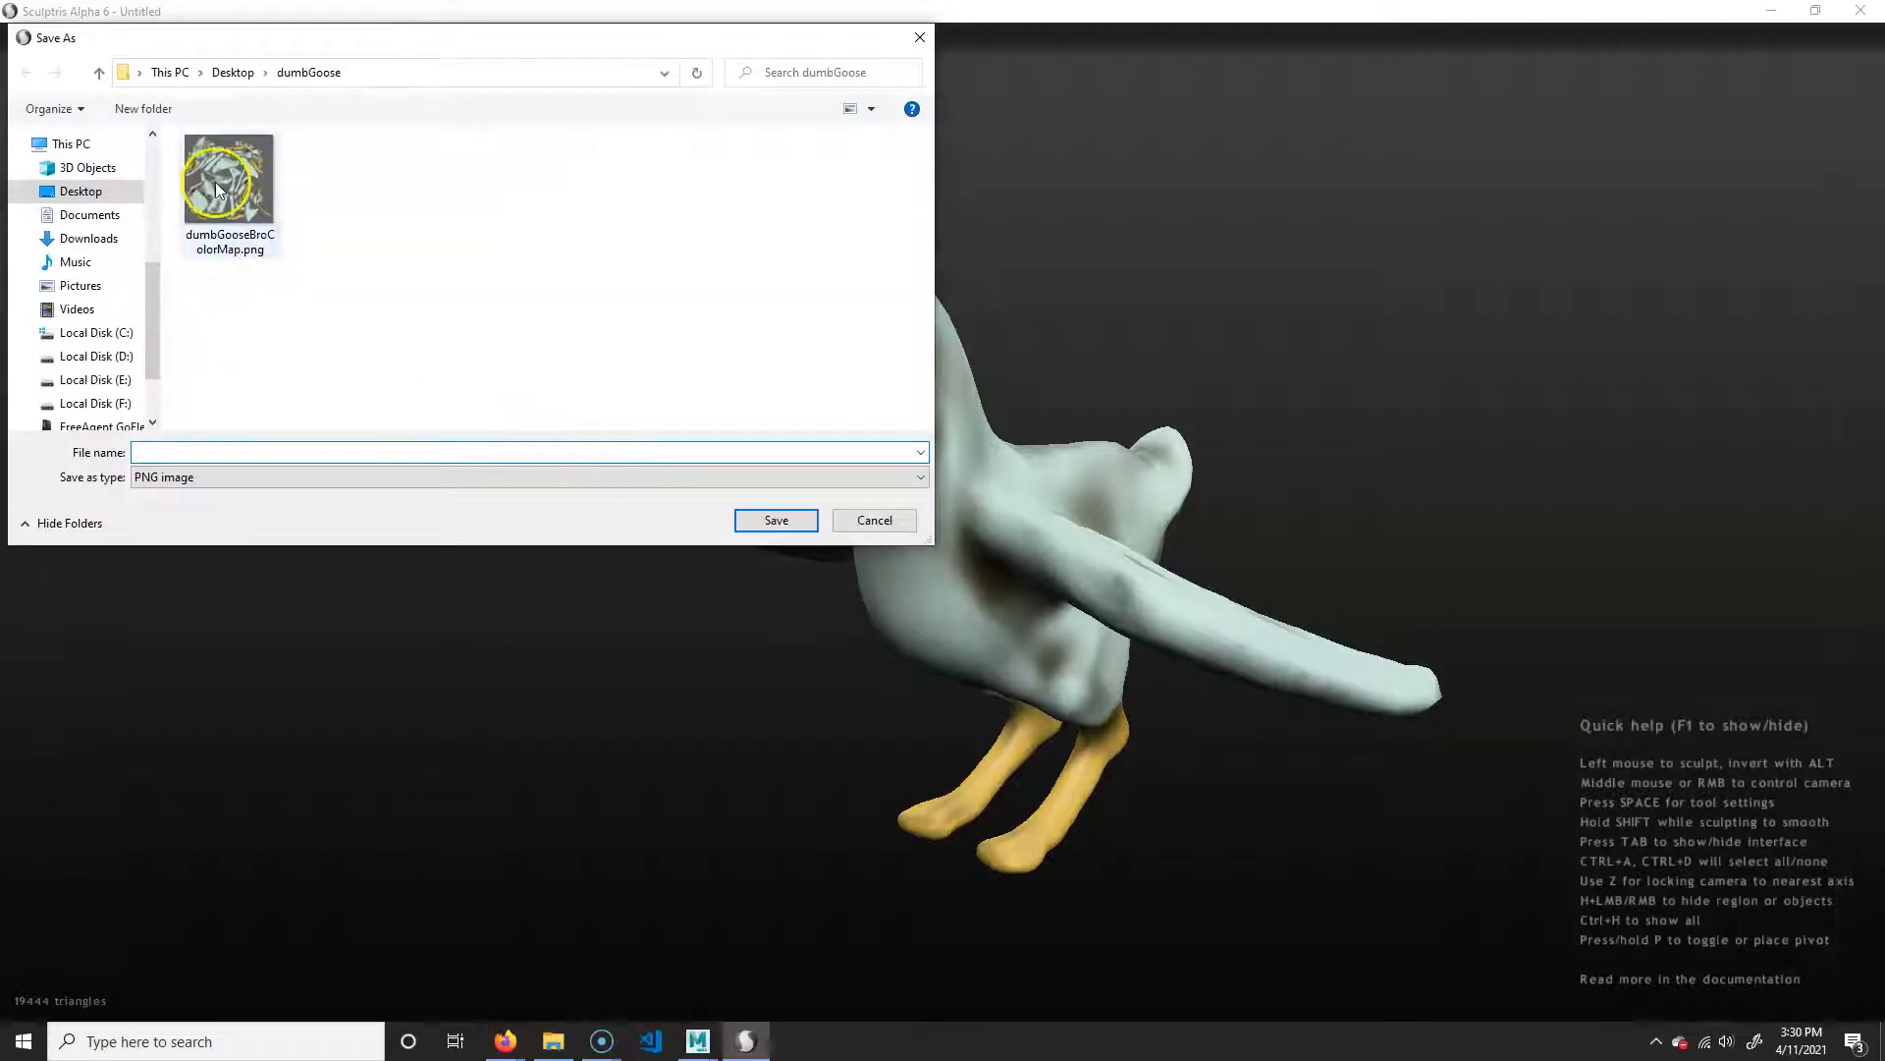
{"action": "left_click", "coordinate": [145, 480]}
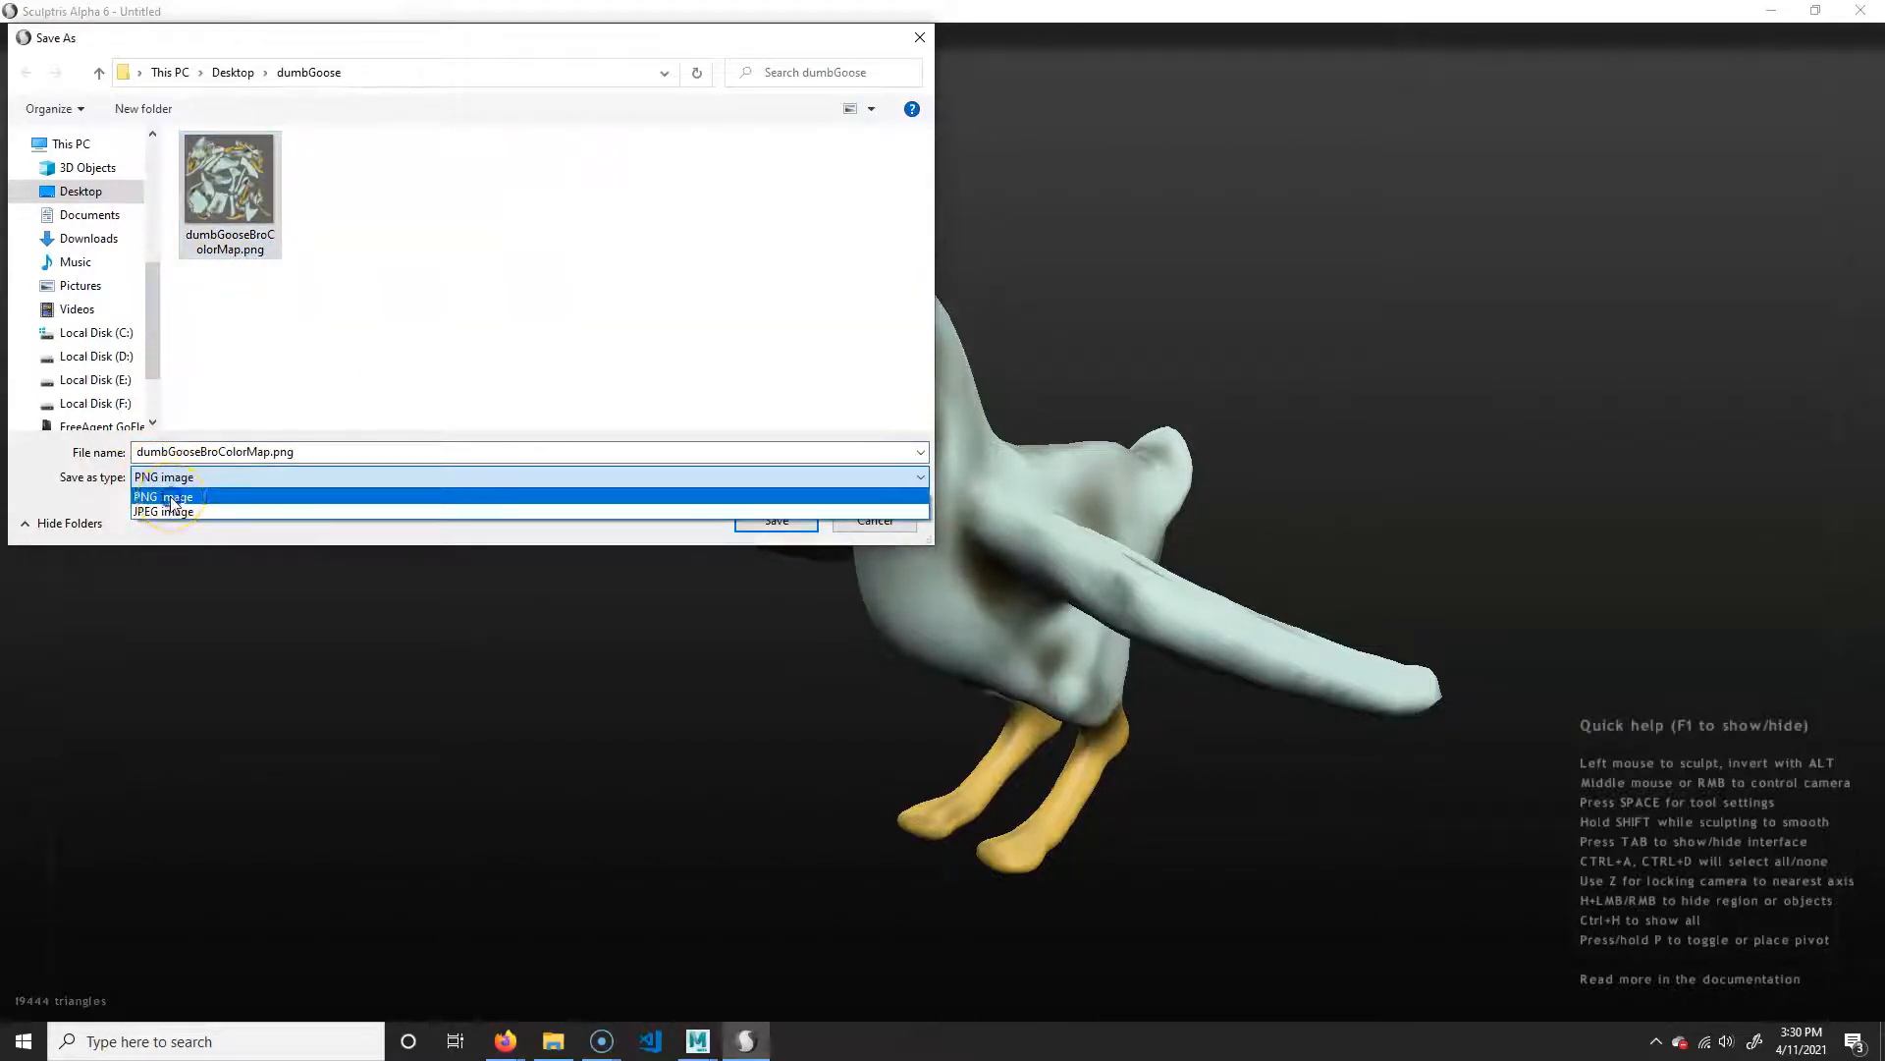
{"action": "left_click", "coordinate": [170, 498]}
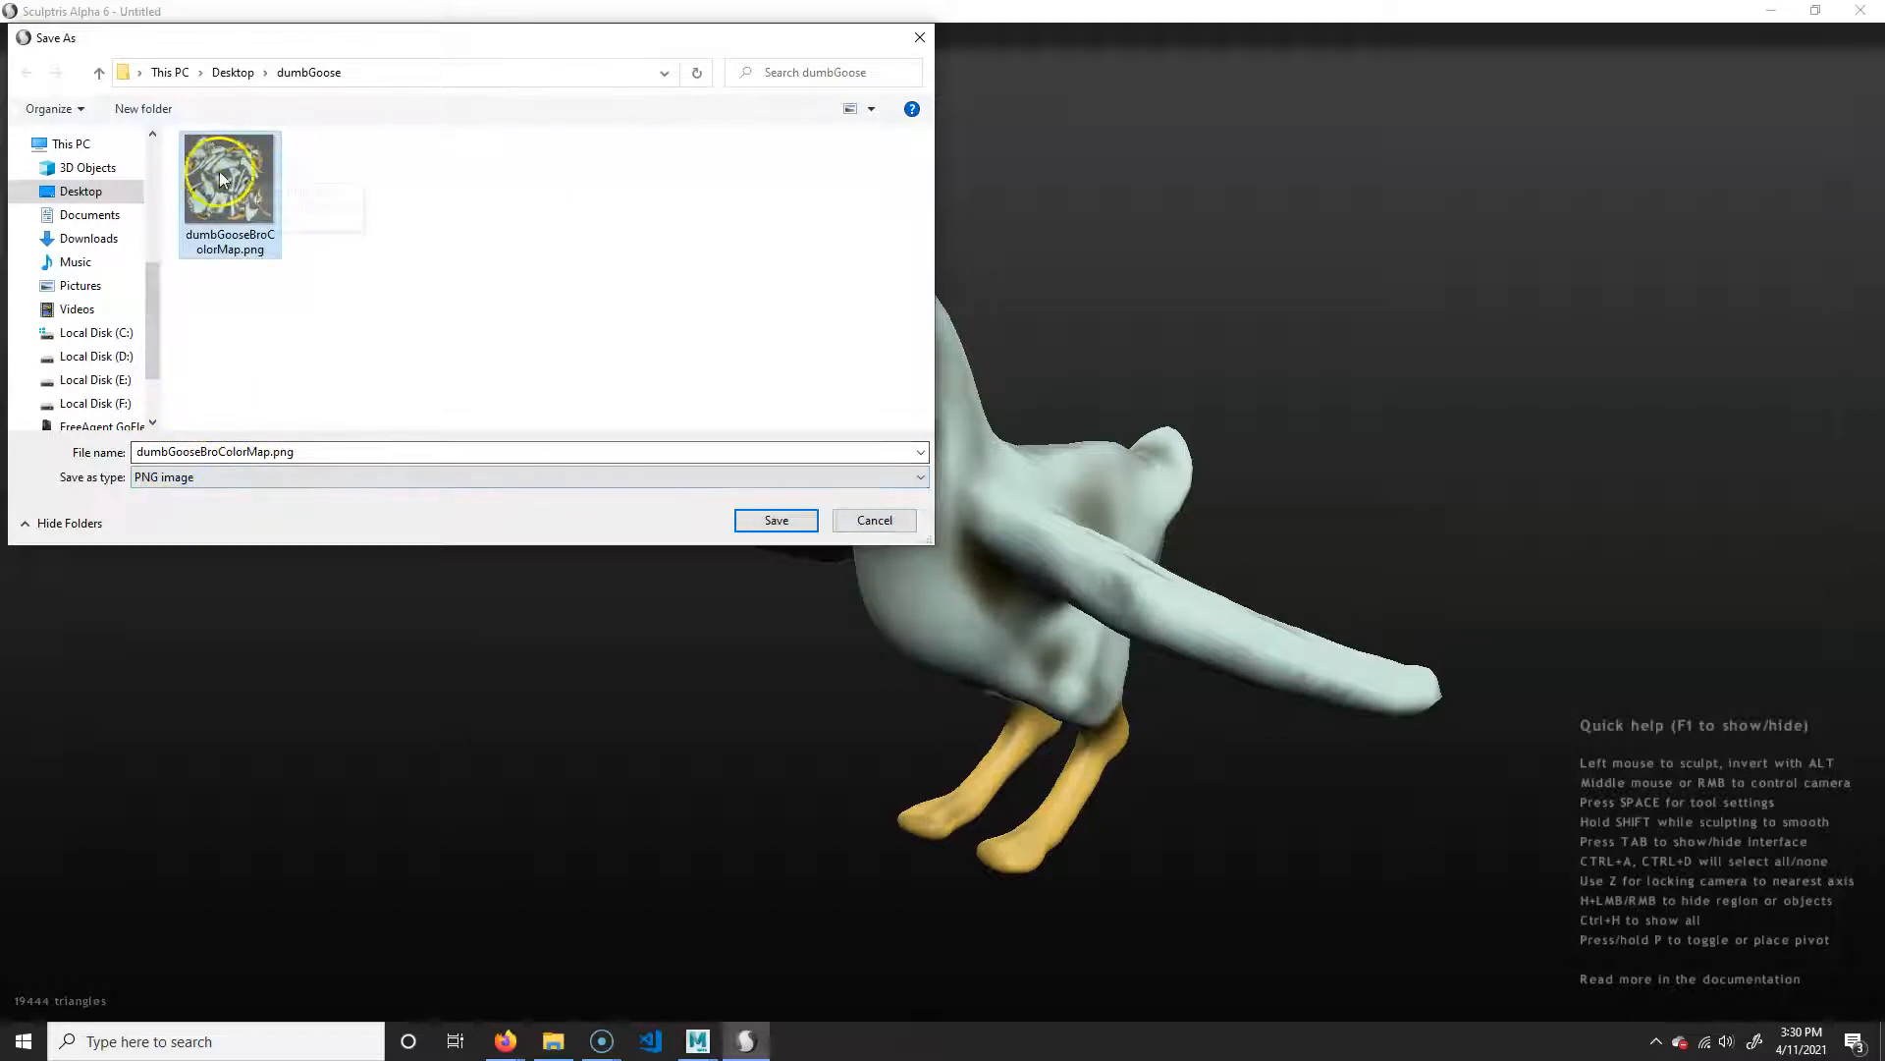
{"action": "left_click", "coordinate": [779, 519]}
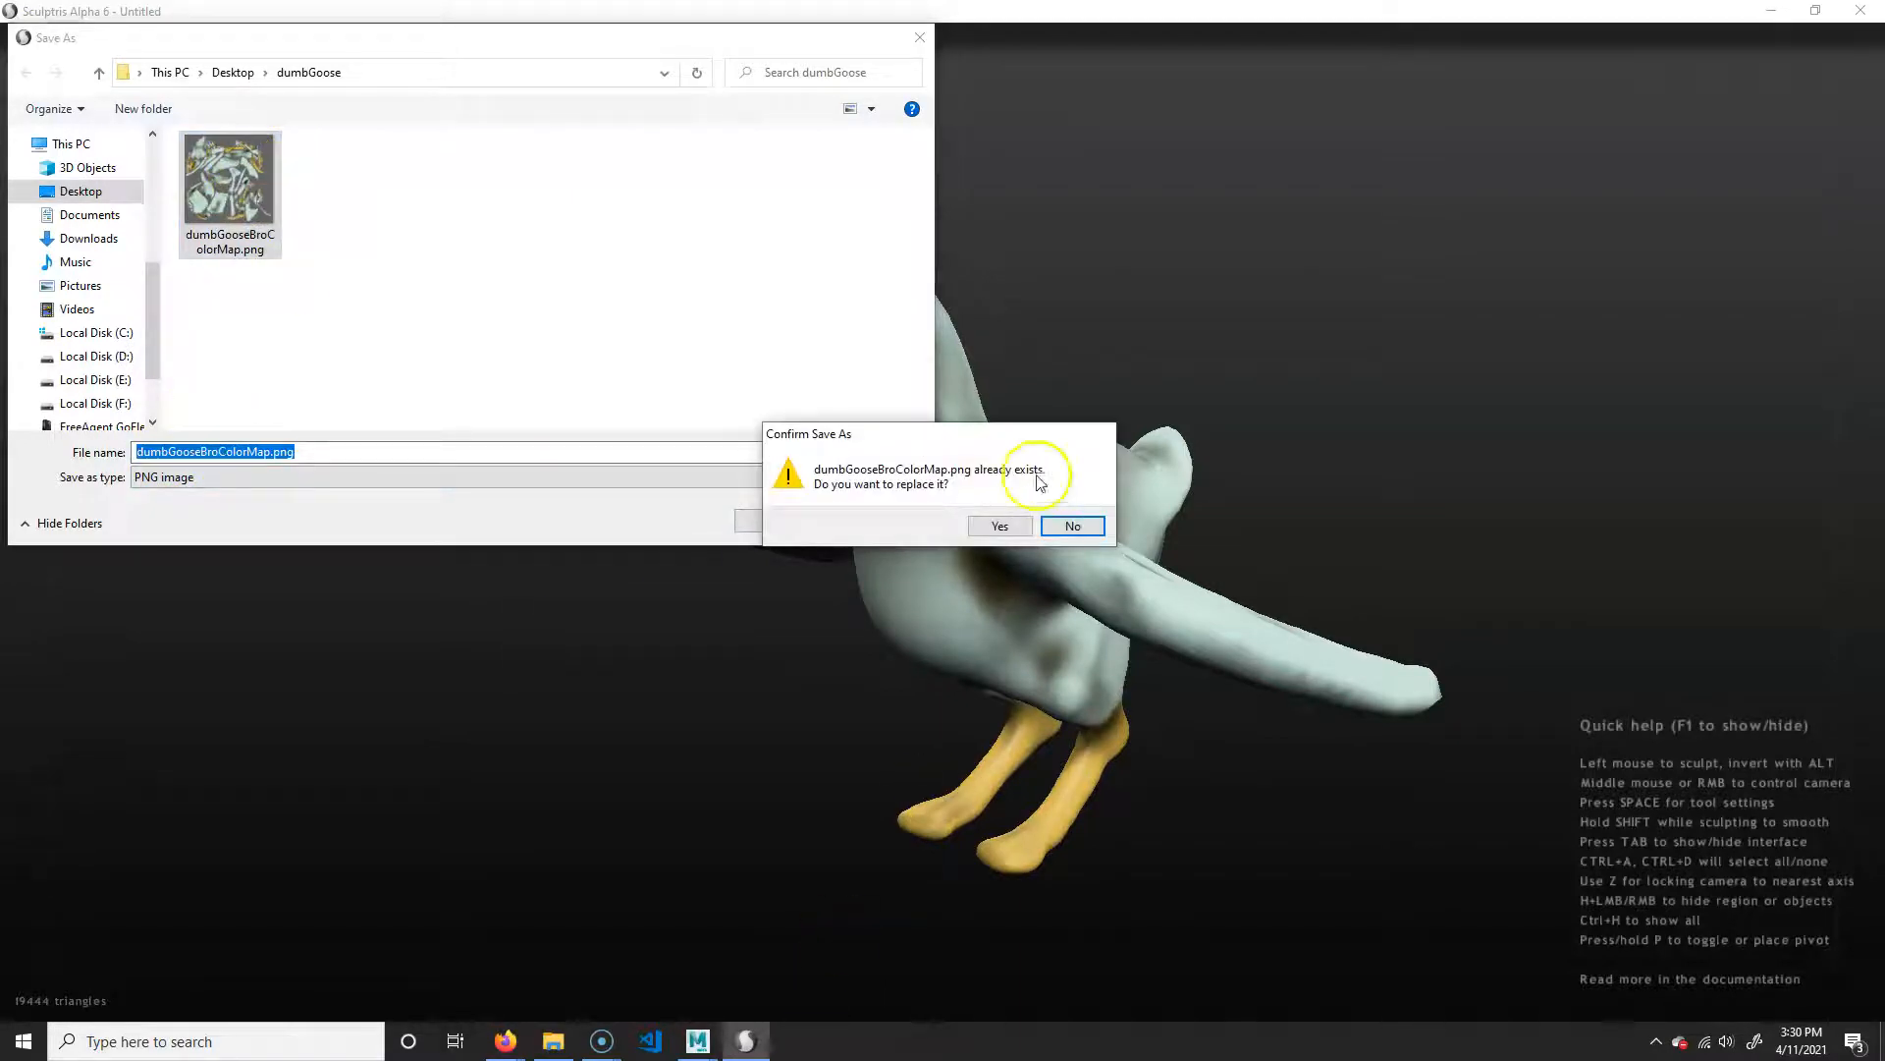
{"action": "left_click", "coordinate": [1001, 526]}
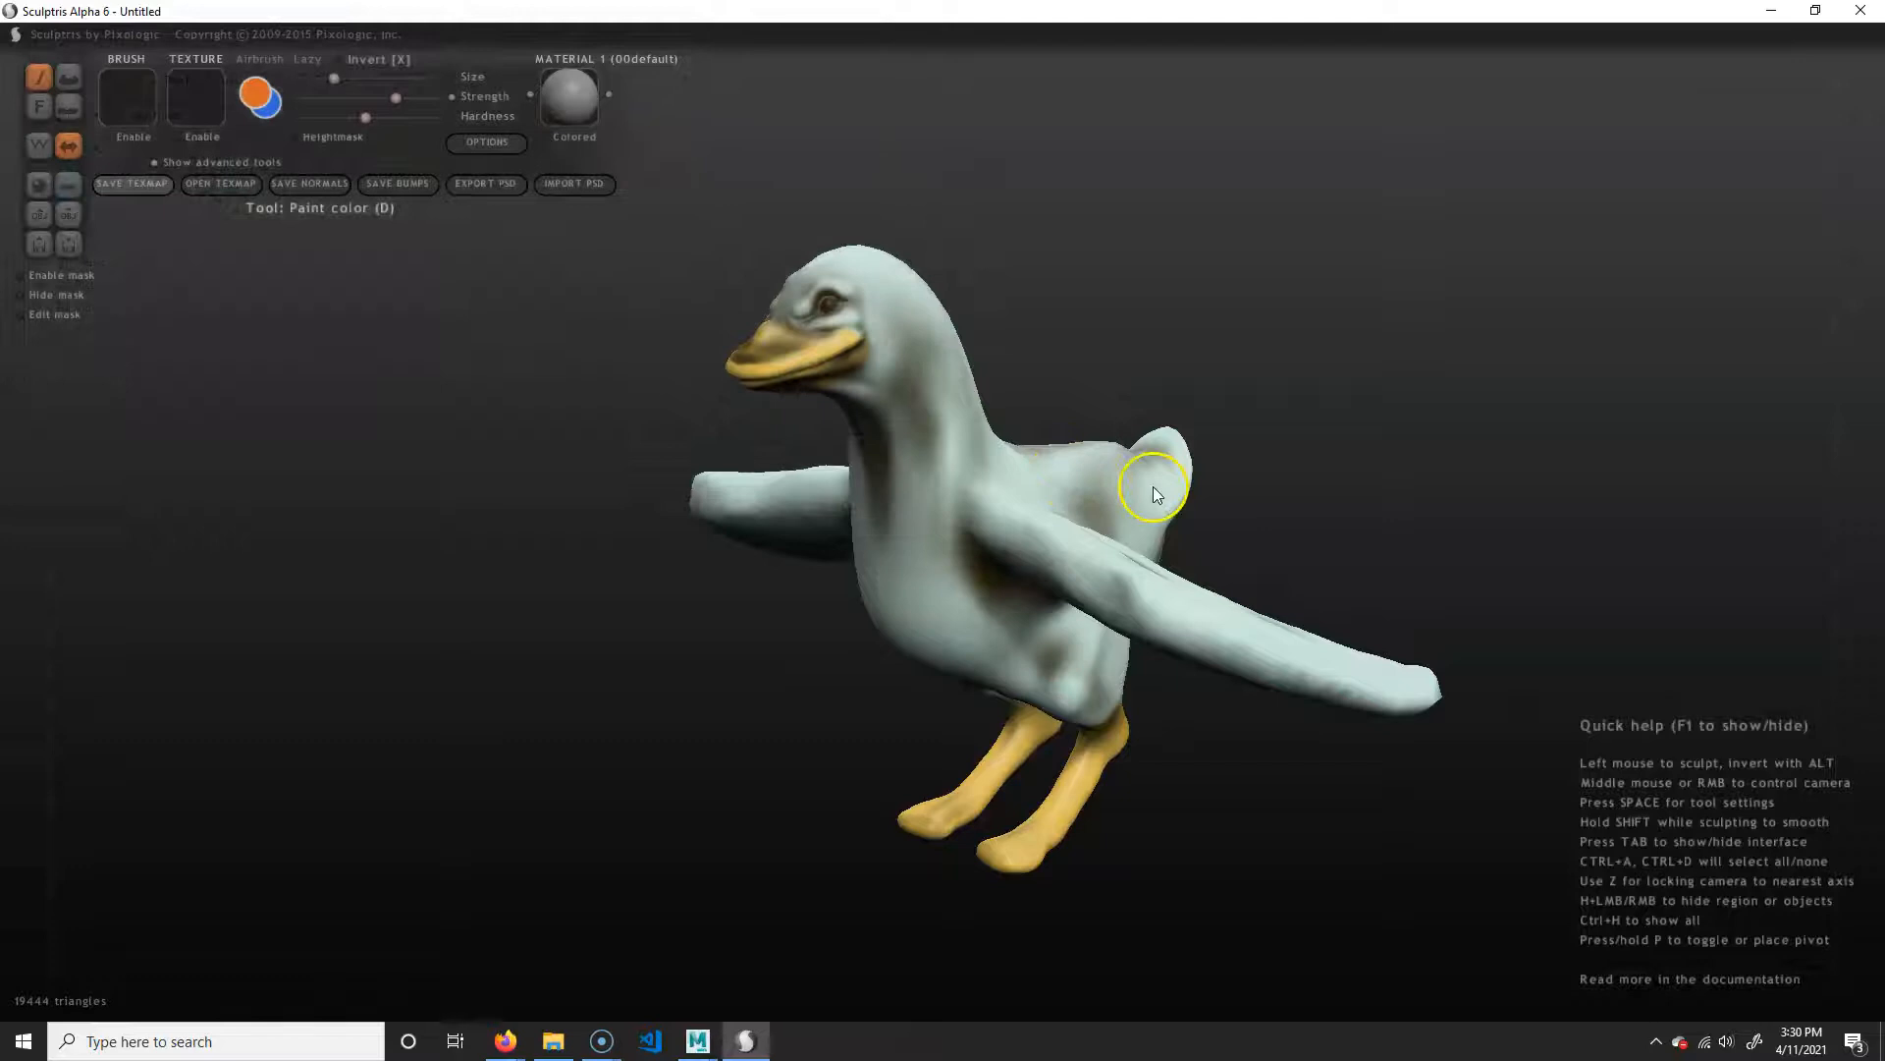
Switch to Maya and check the load settings of the objExport.mll plug-in in the Plug-in Manager.
{"action": "left_click", "coordinate": [697, 1040]}
{"action": "left_click", "coordinate": [800, 966]}
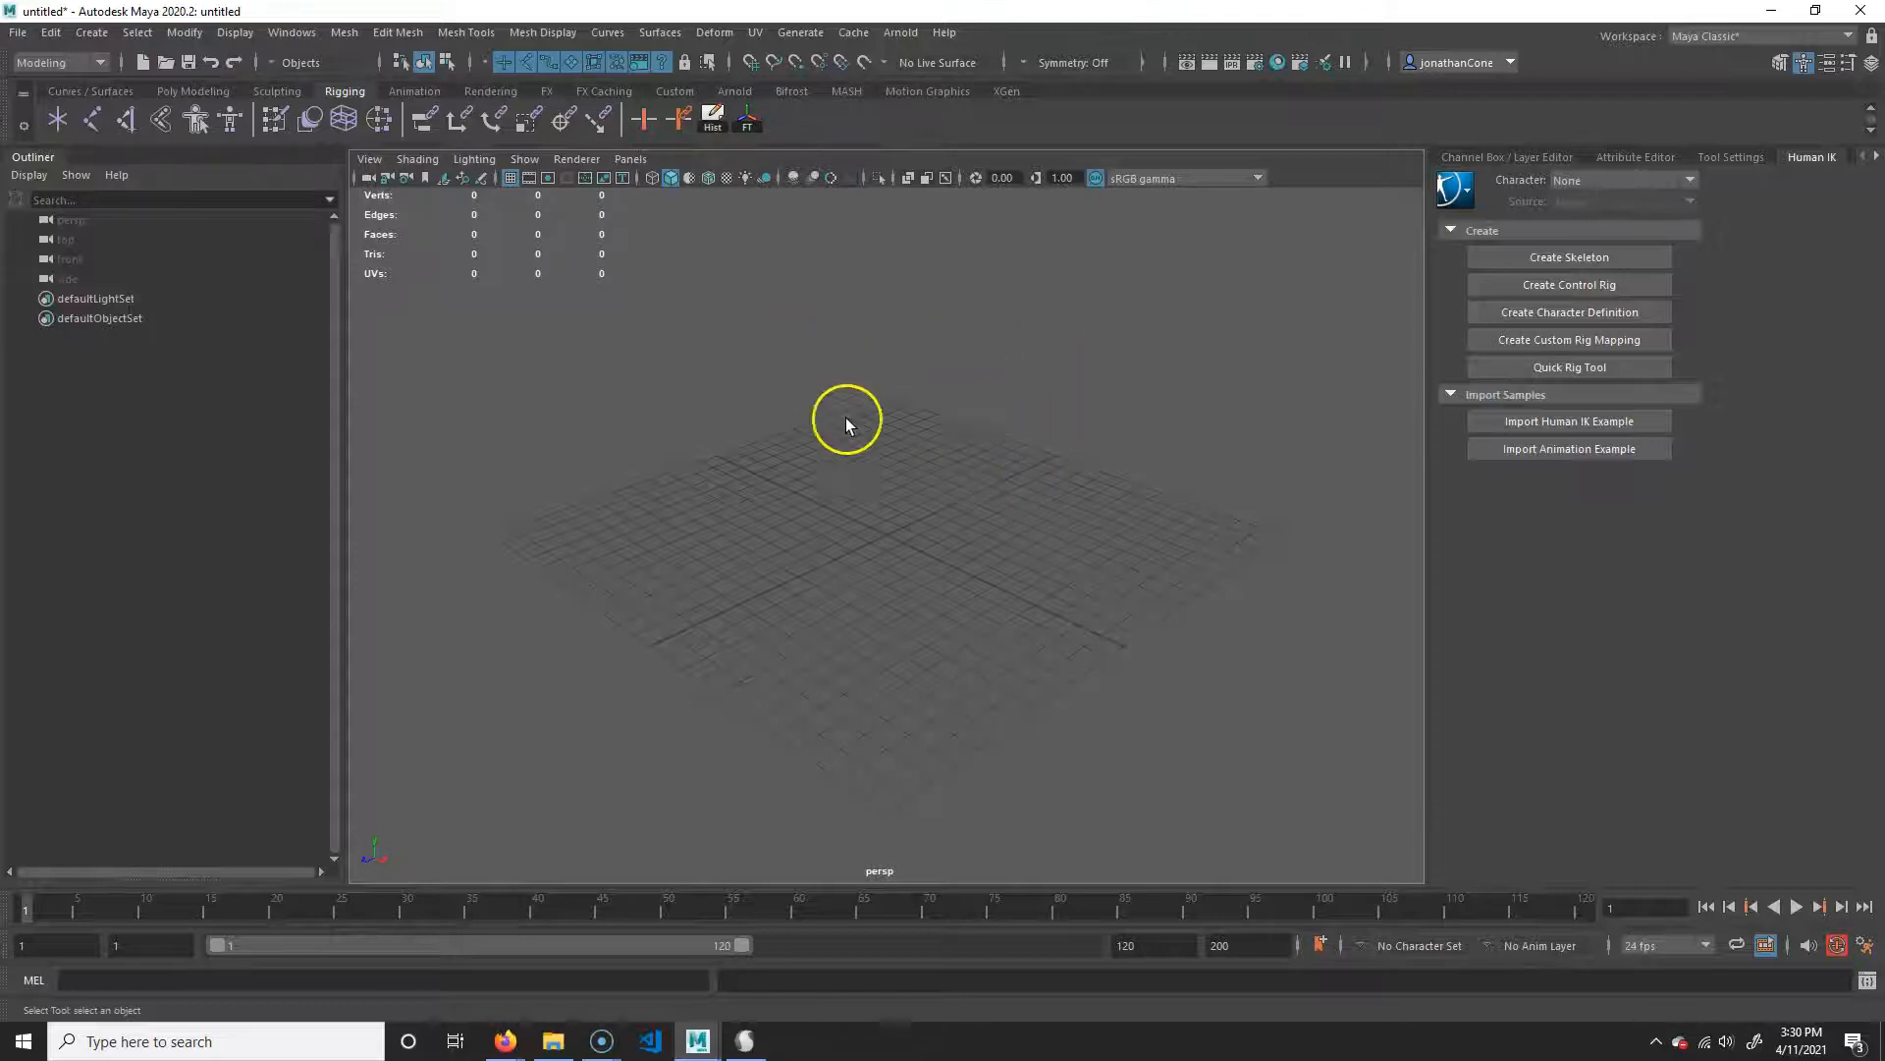
{"action": "left_click", "coordinate": [290, 32]}
{"action": "mouse_move", "coordinate": [370, 218]}
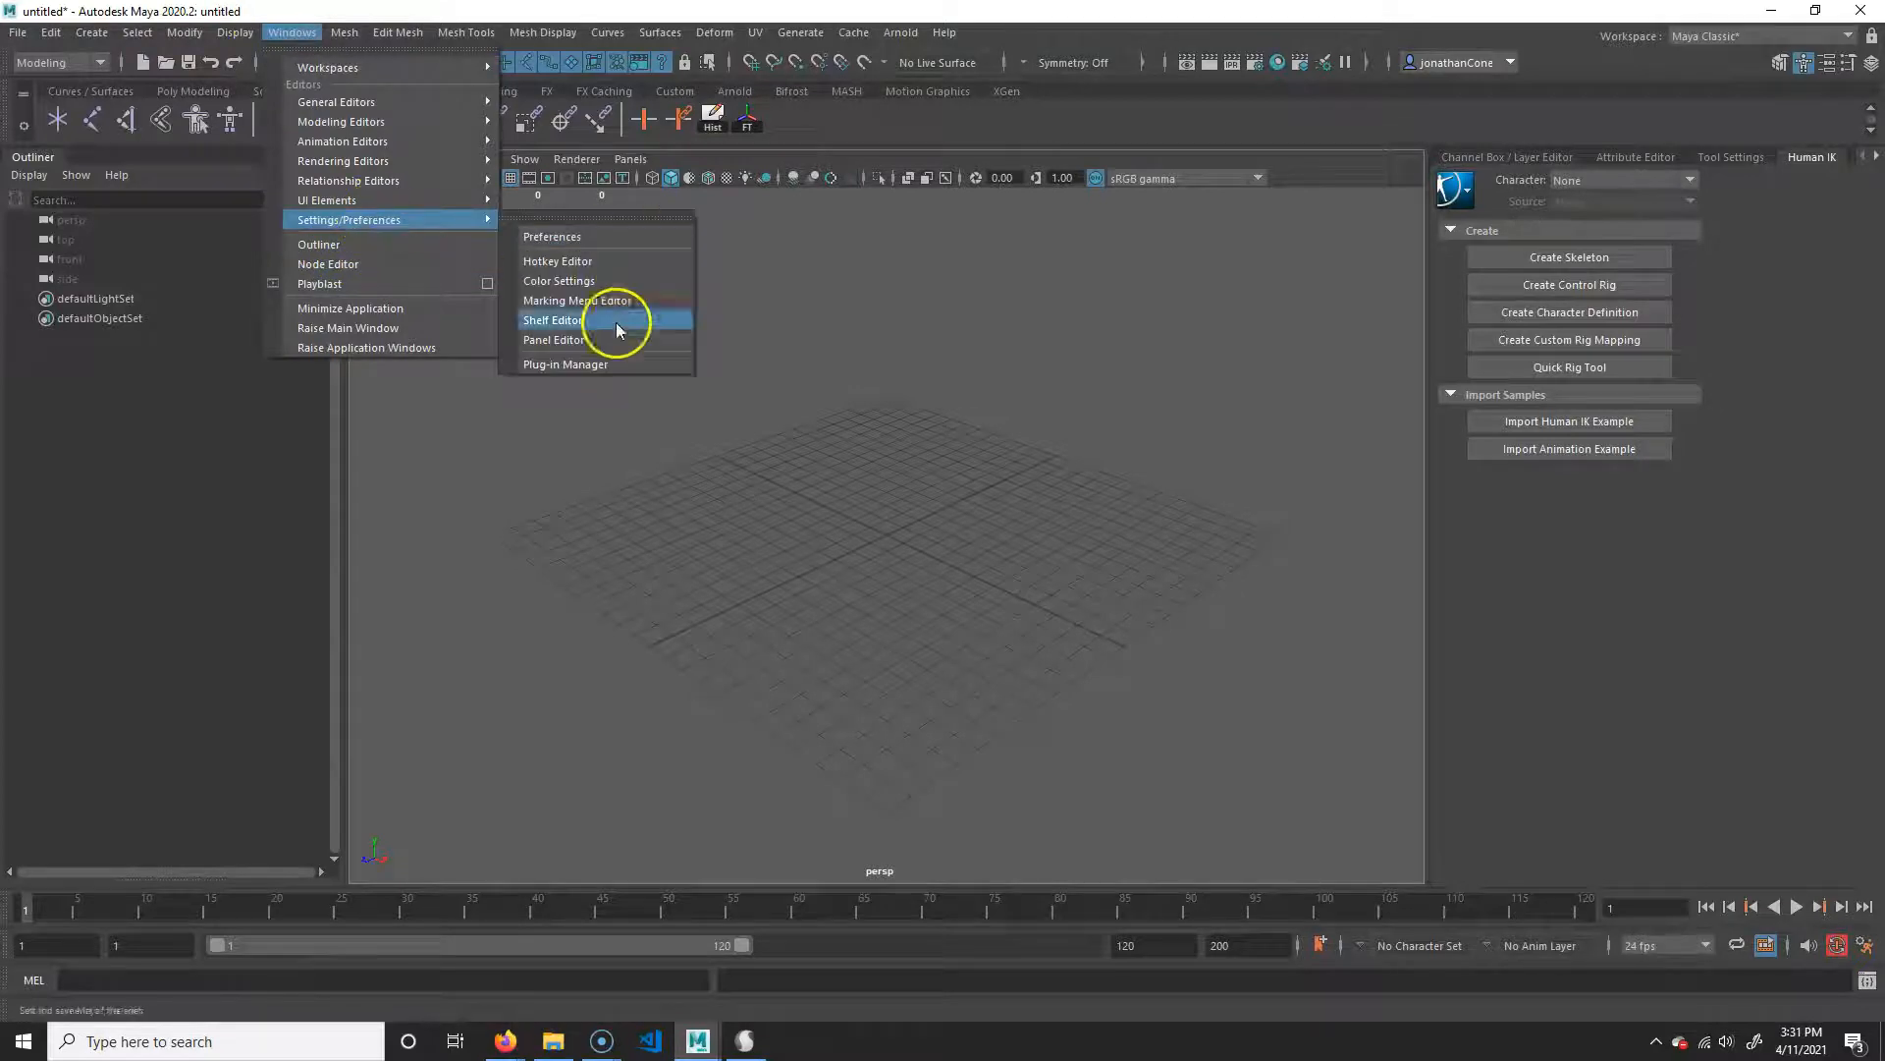
{"action": "left_click", "coordinate": [614, 366]}
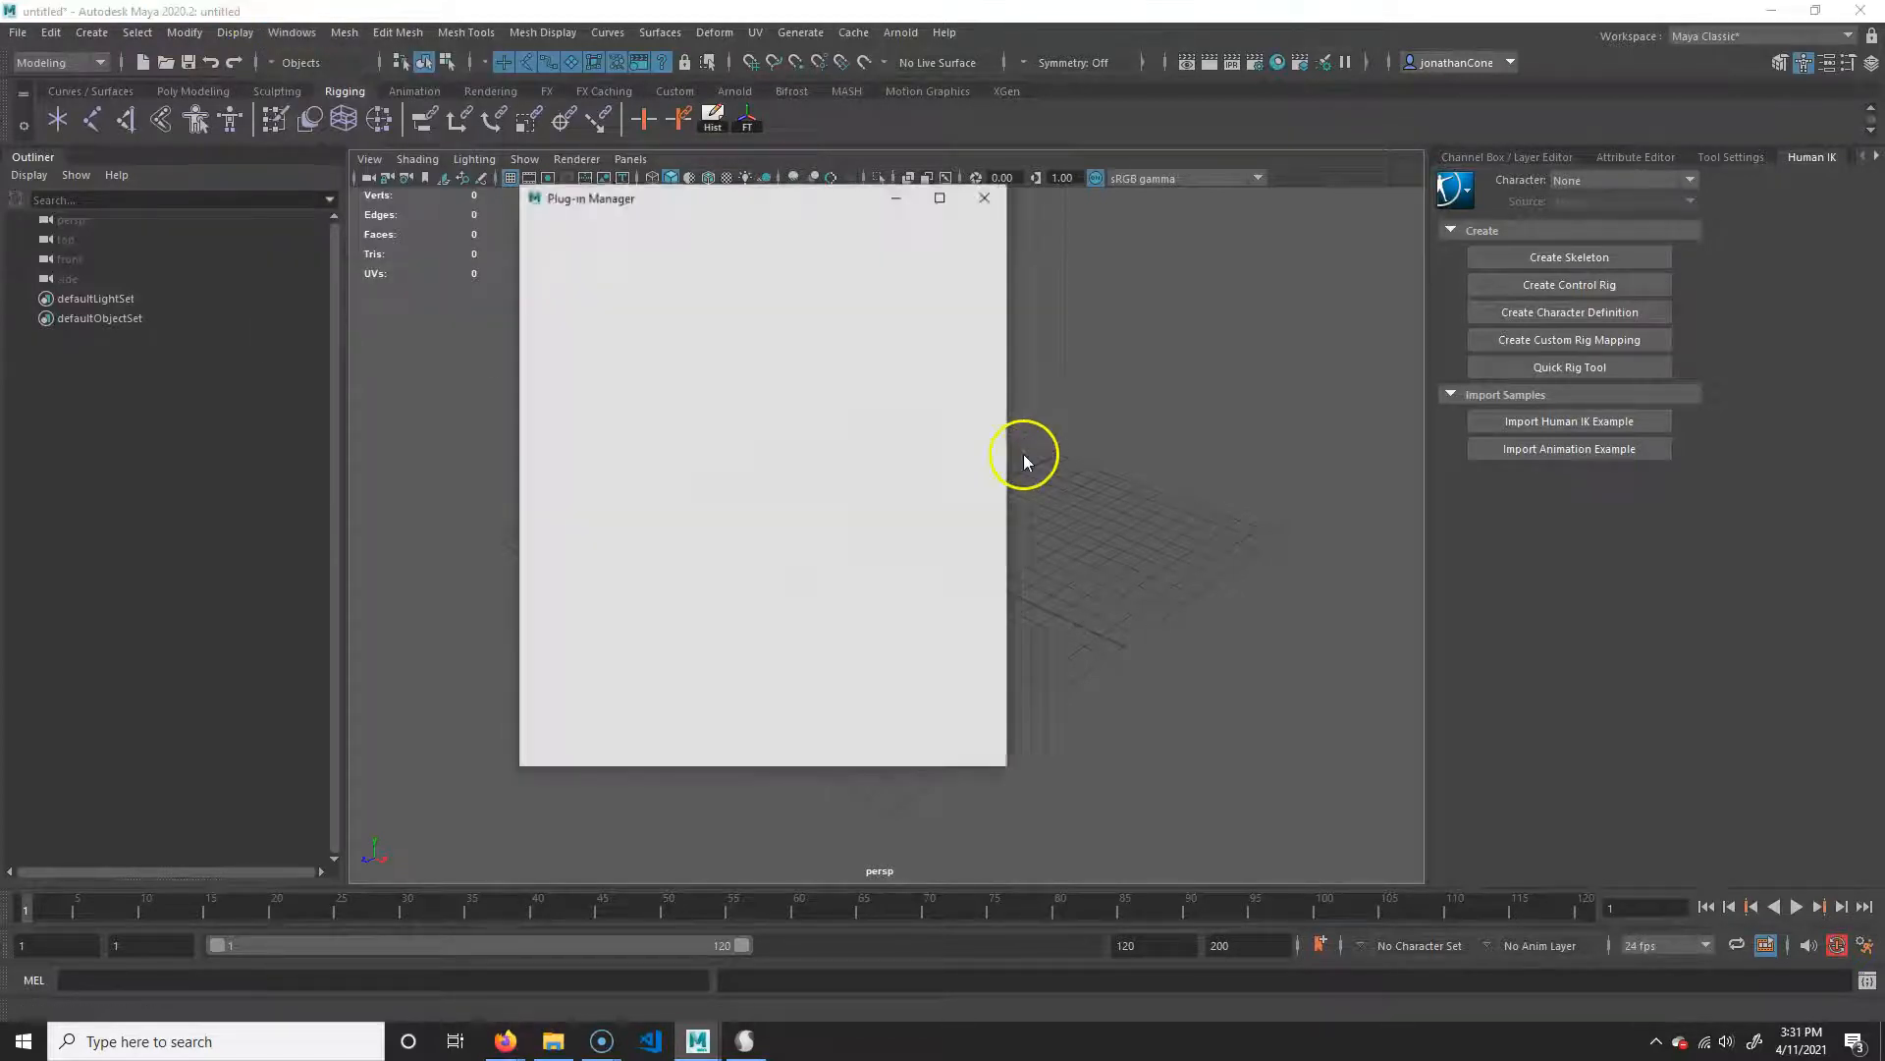
{"action": "scroll", "coordinate": [906, 467], "scroll_direction": "down", "scroll_amount": 13}
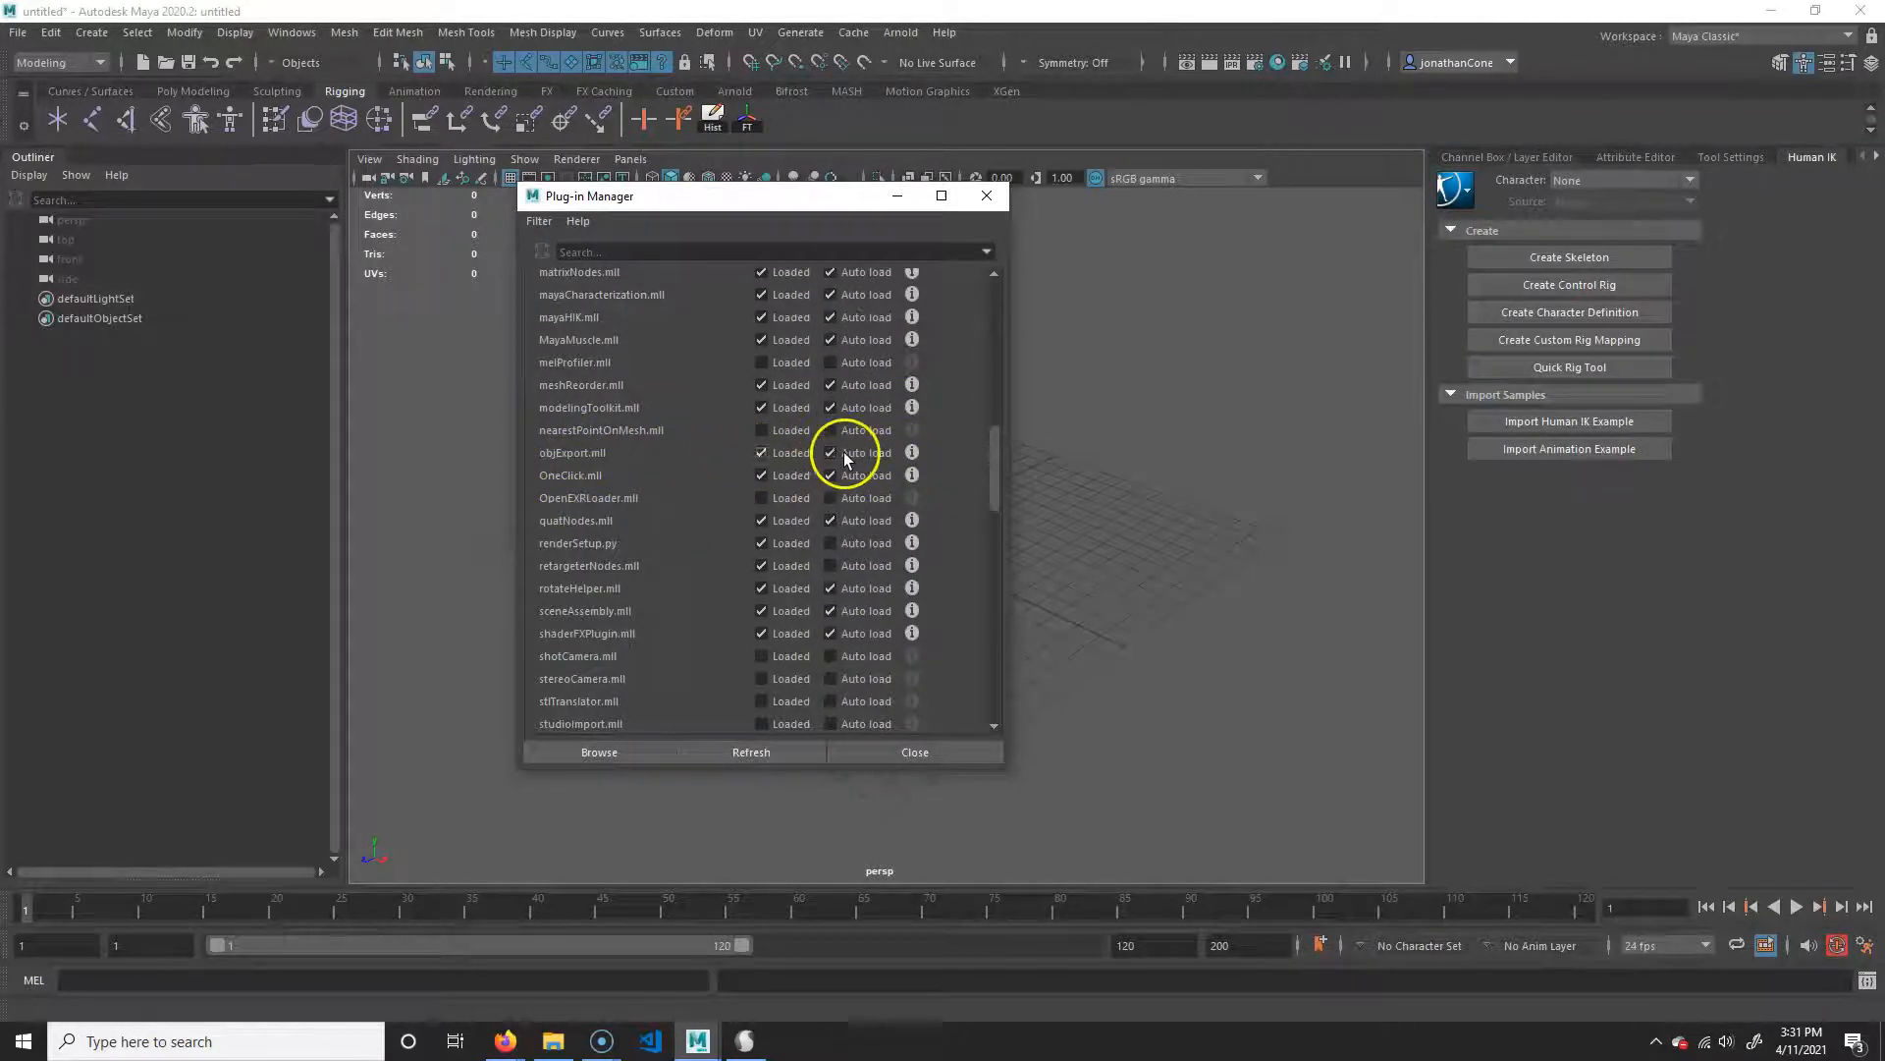
{"action": "left_click", "coordinate": [917, 754]}
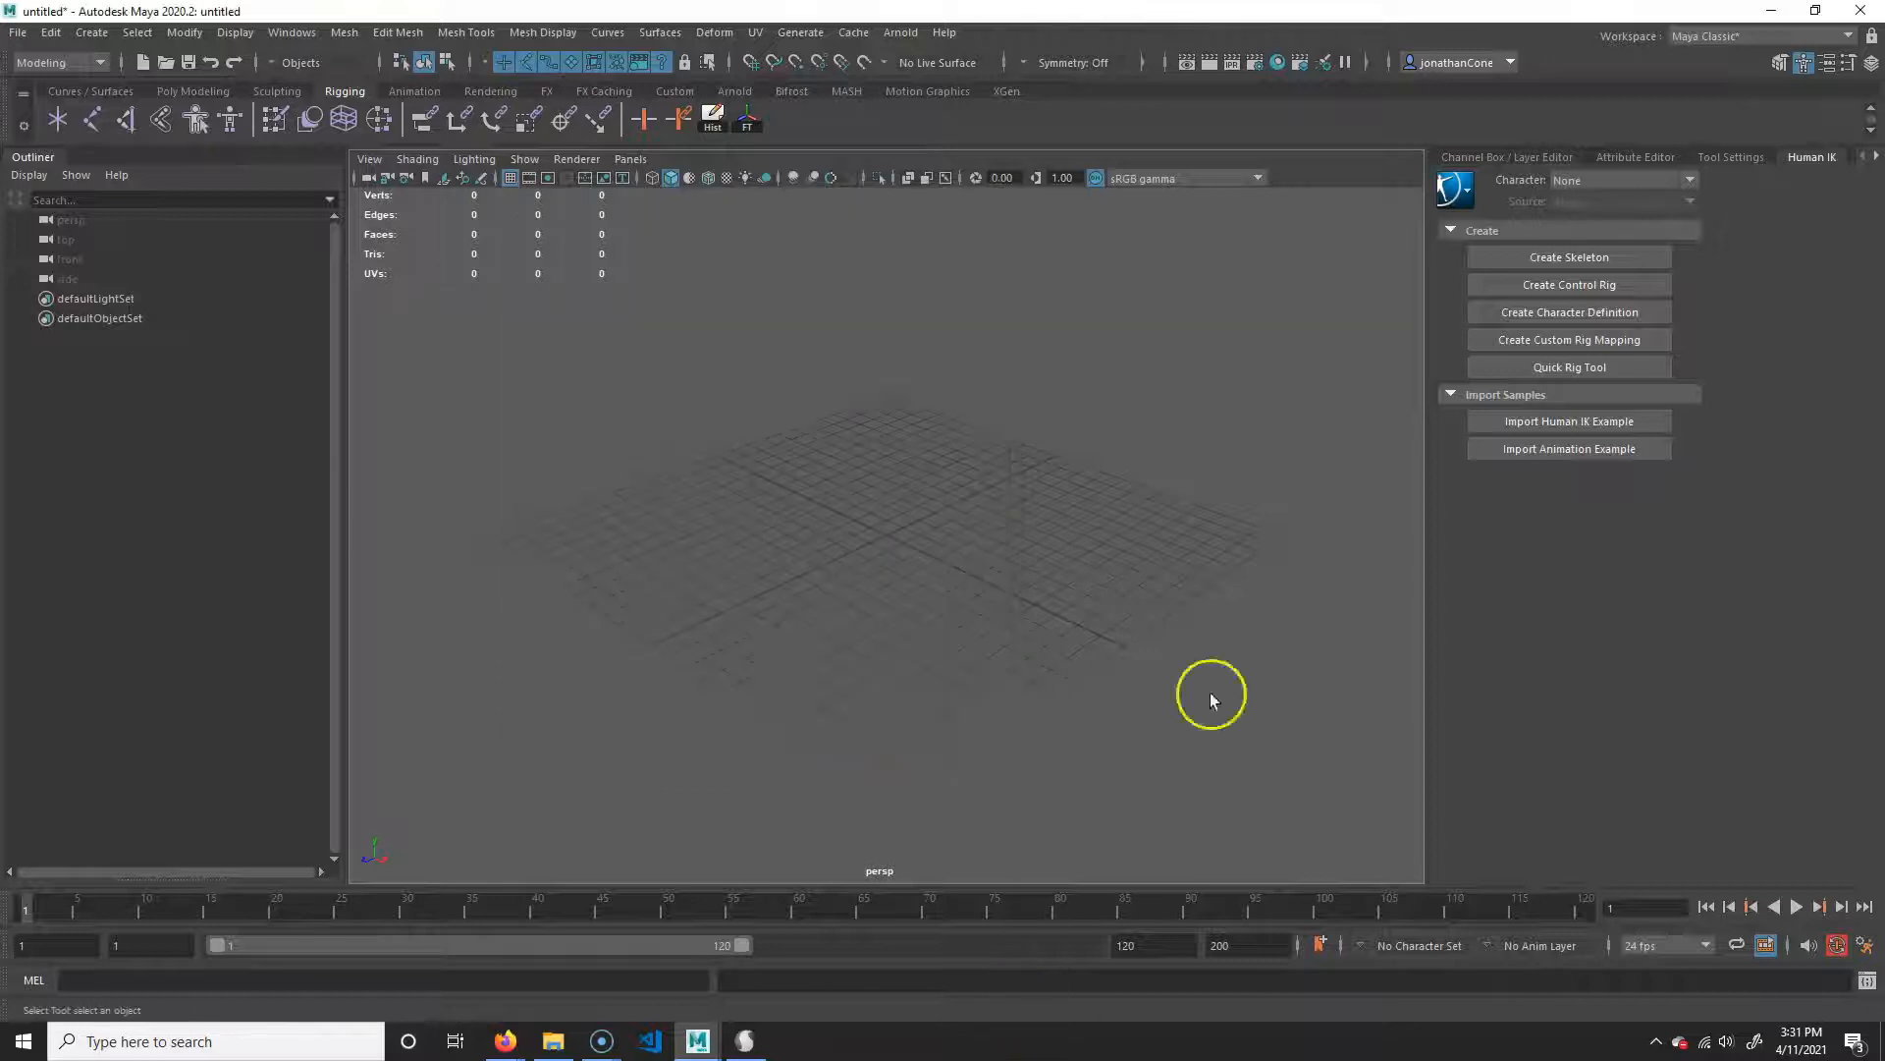
Import dumbGooseBro.obj from the dumbGoose folder on the Desktop into the empty scene.
{"action": "left_click", "coordinate": [18, 32]}
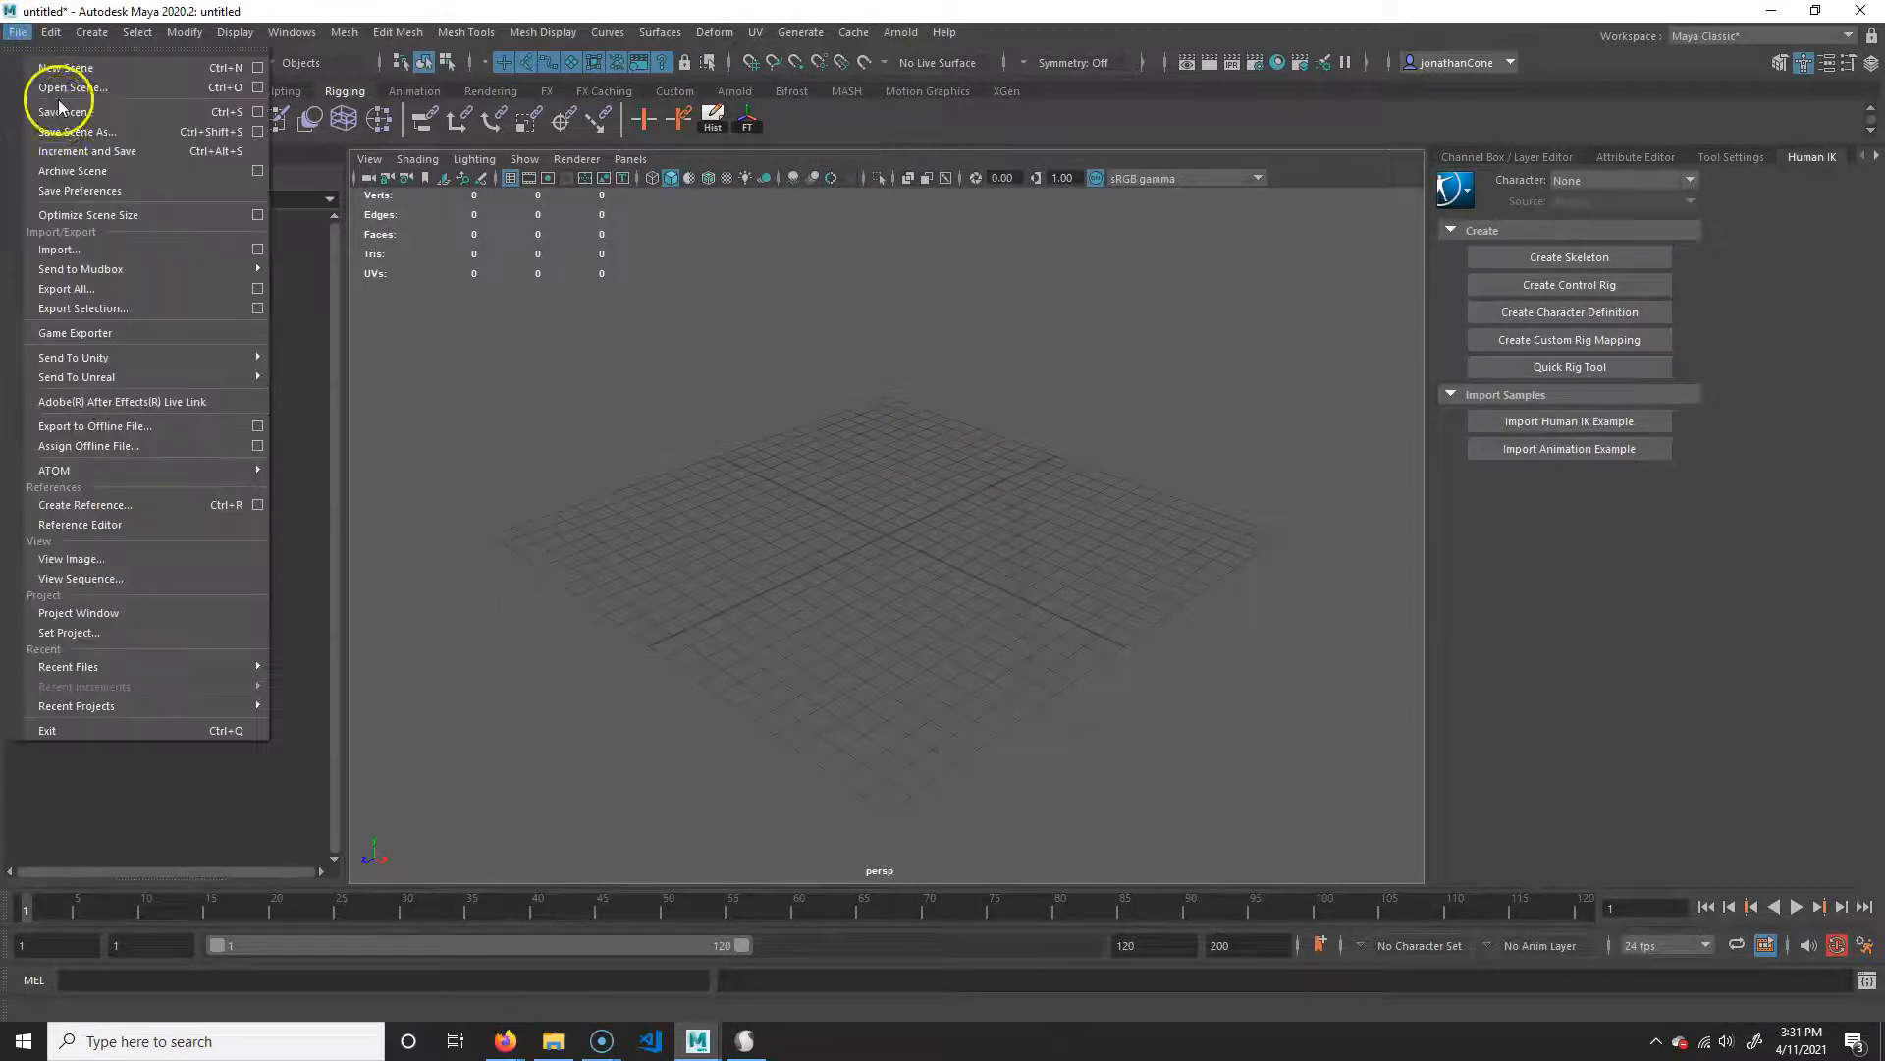
{"action": "left_click", "coordinate": [88, 253]}
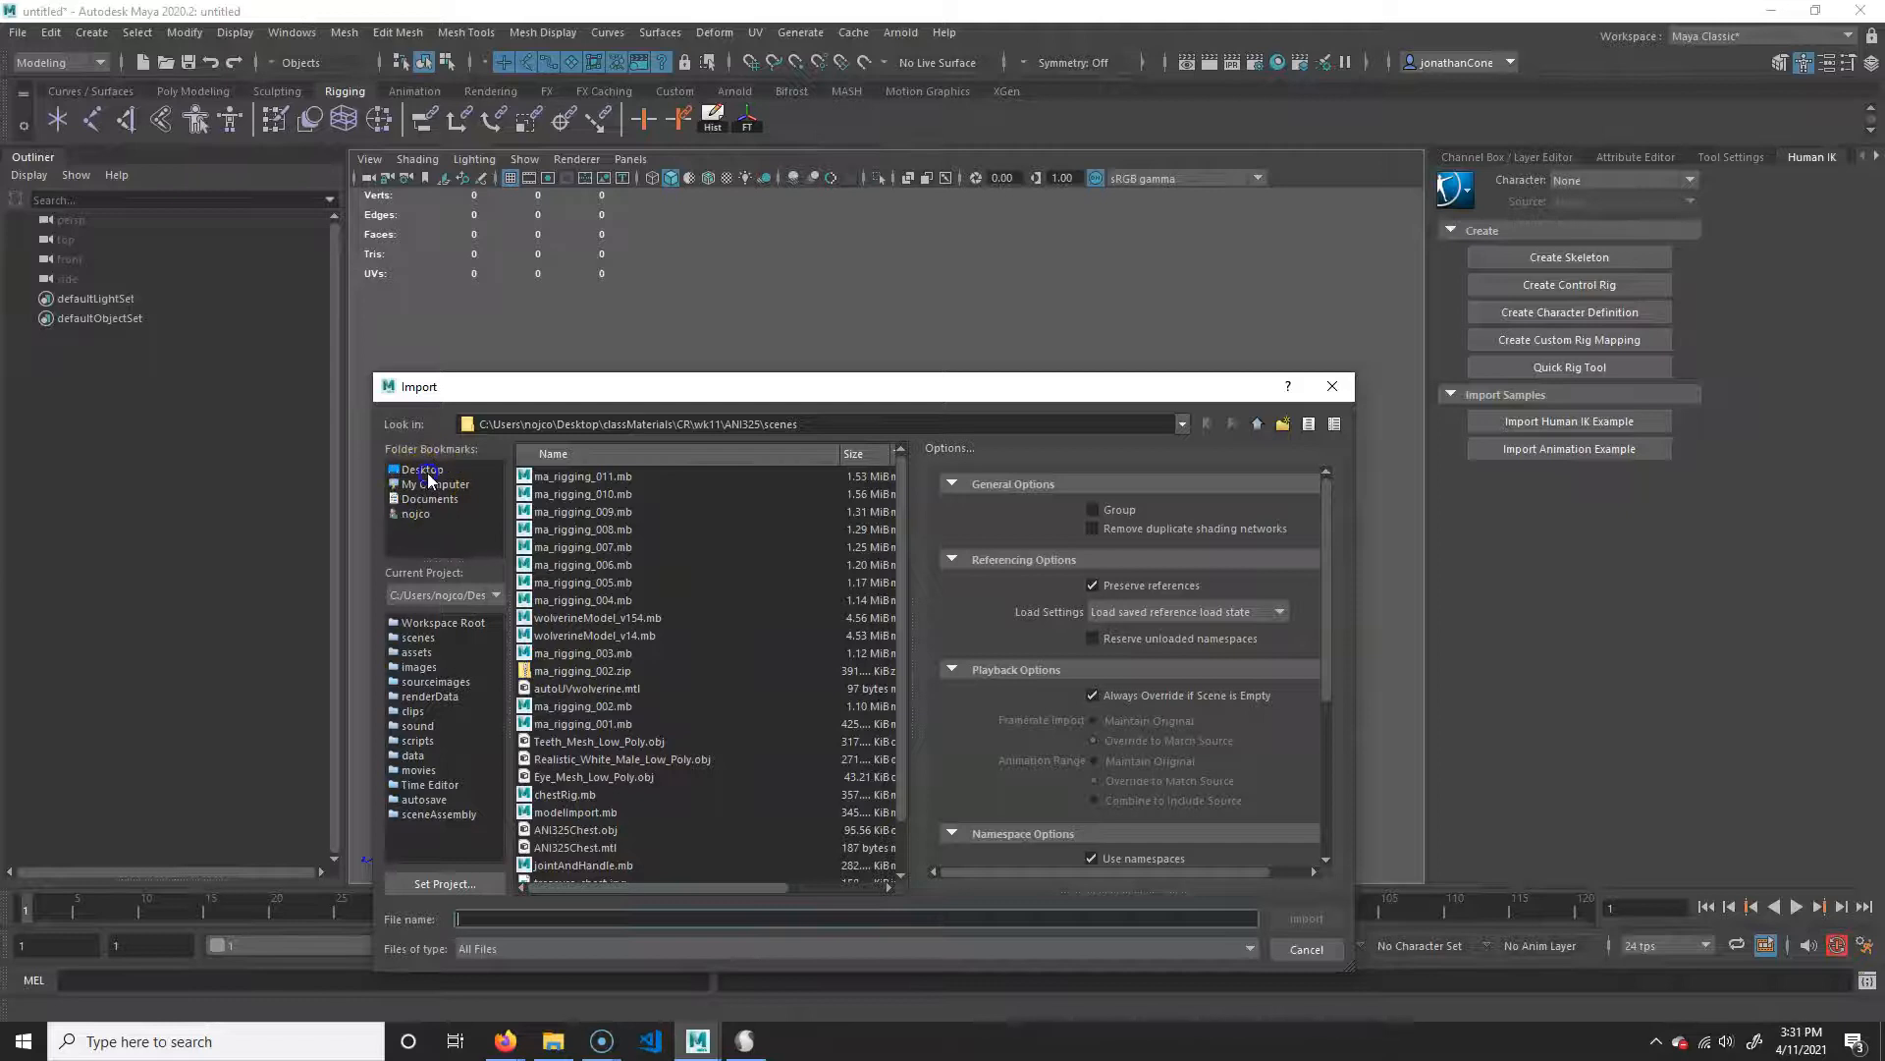
{"action": "left_click", "coordinate": [422, 470]}
{"action": "scroll", "coordinate": [689, 733], "scroll_direction": "down", "scroll_amount": 2}
{"action": "double_click", "coordinate": [572, 748]}
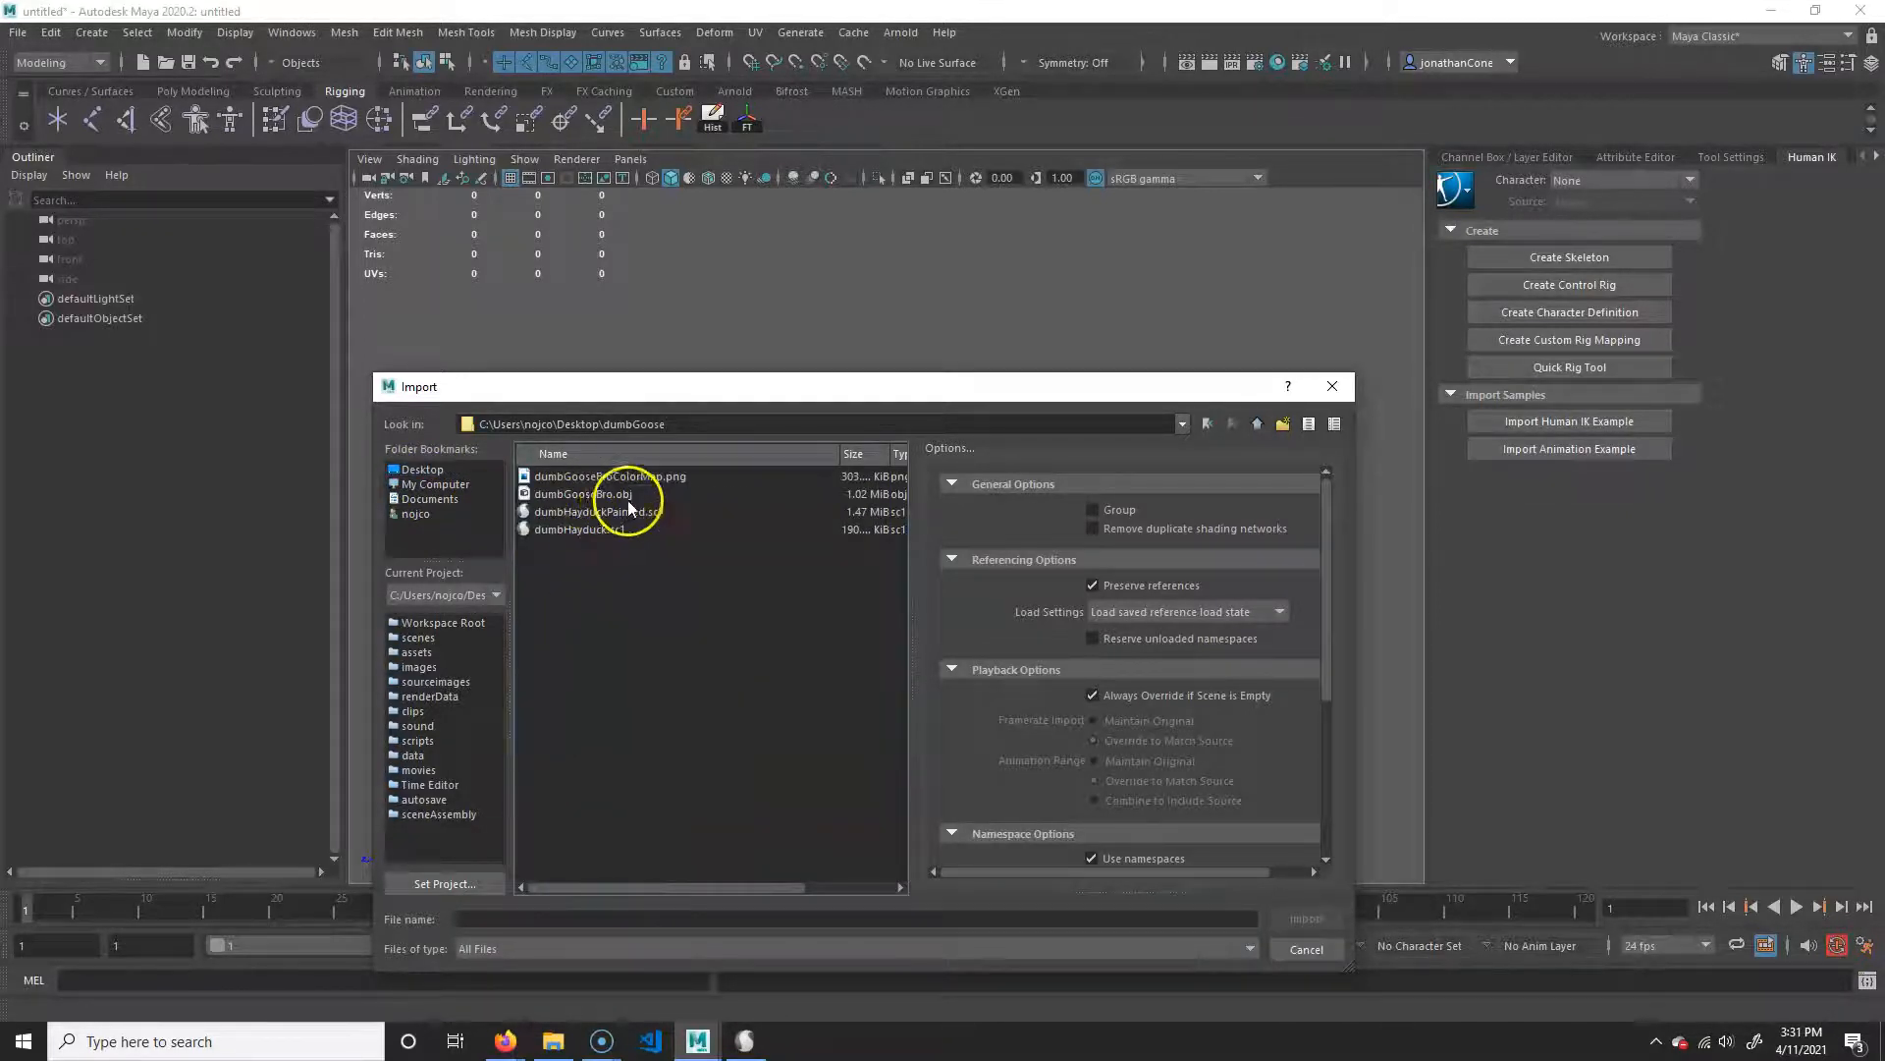
{"action": "left_click", "coordinate": [673, 497]}
{"action": "left_click", "coordinate": [1306, 918]}
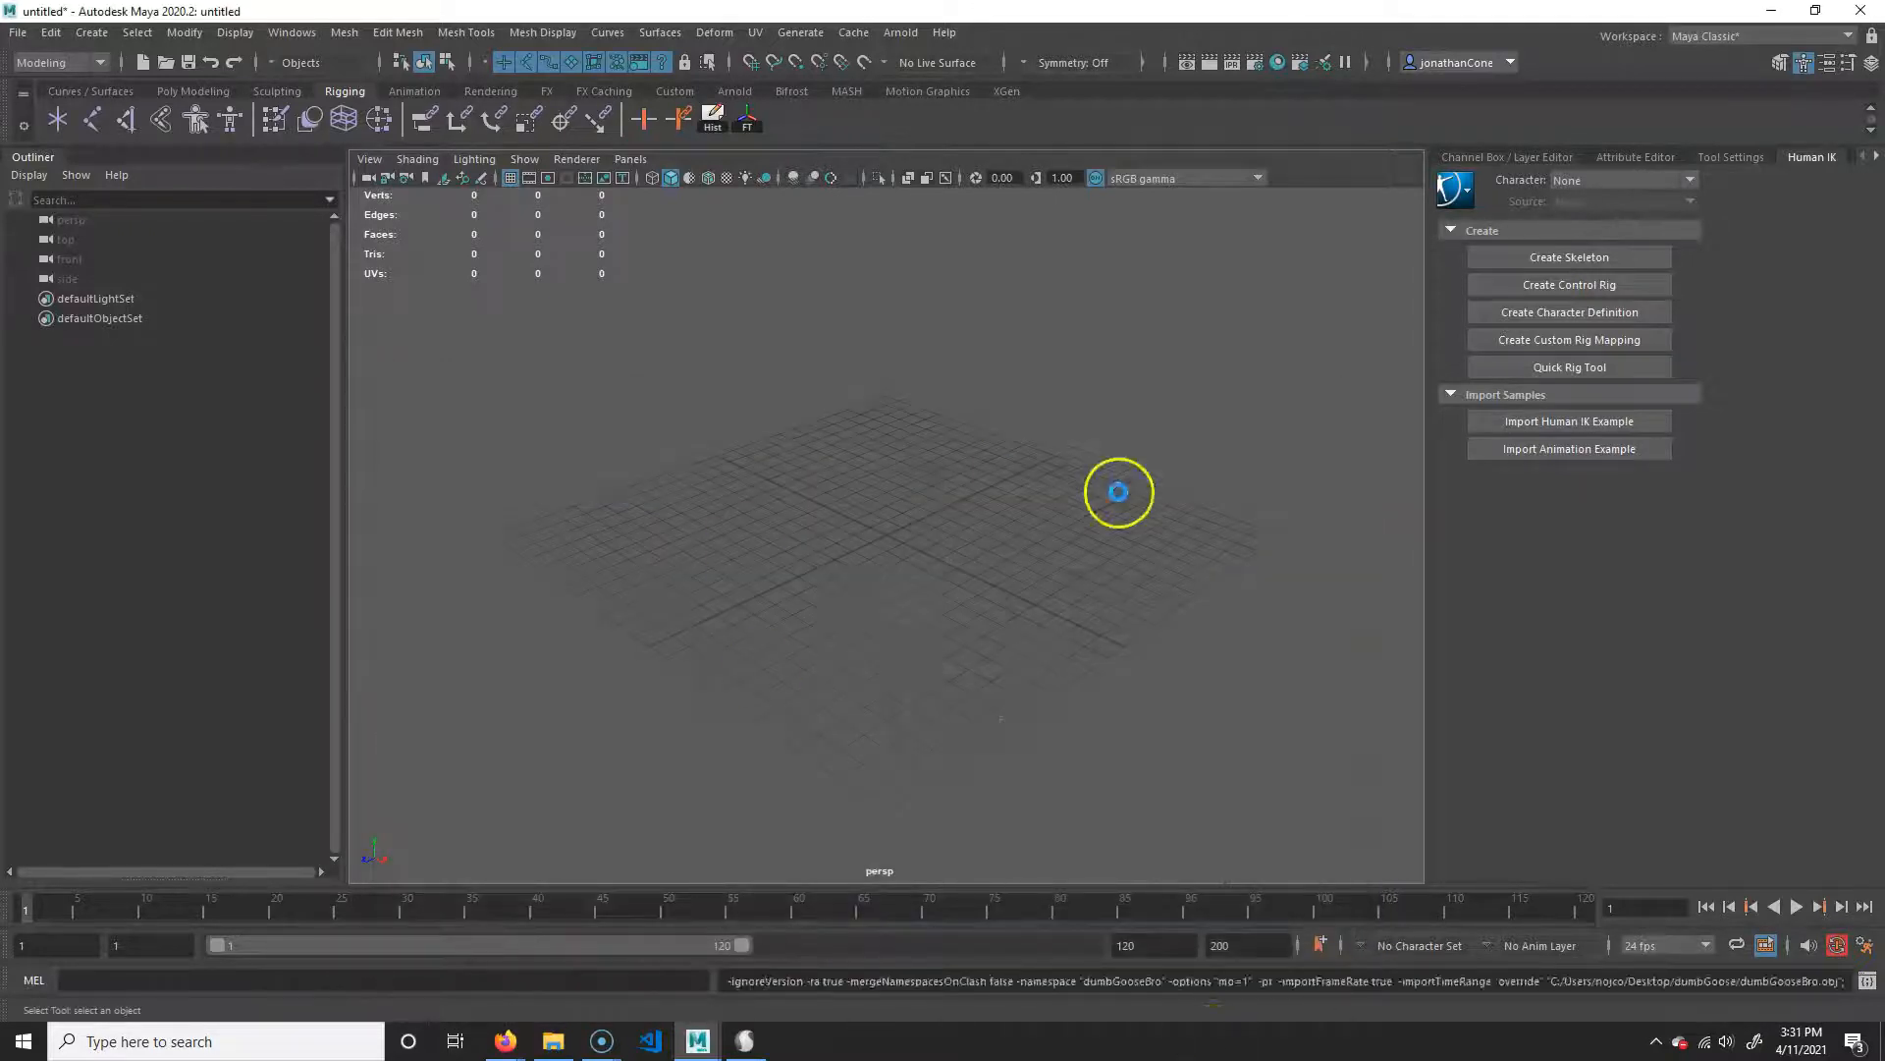
Show the Channel Box and examine the imported goose's surface shading around the wings, body and head.
{"action": "left_click_drag", "start_coordinate": [934, 602], "coordinate": [911, 648], "text": "alt"}
{"action": "scroll", "coordinate": [863, 572], "scroll_direction": "up", "scroll_amount": 8}
{"action": "scroll", "coordinate": [884, 545], "scroll_direction": "down", "scroll_amount": 6}
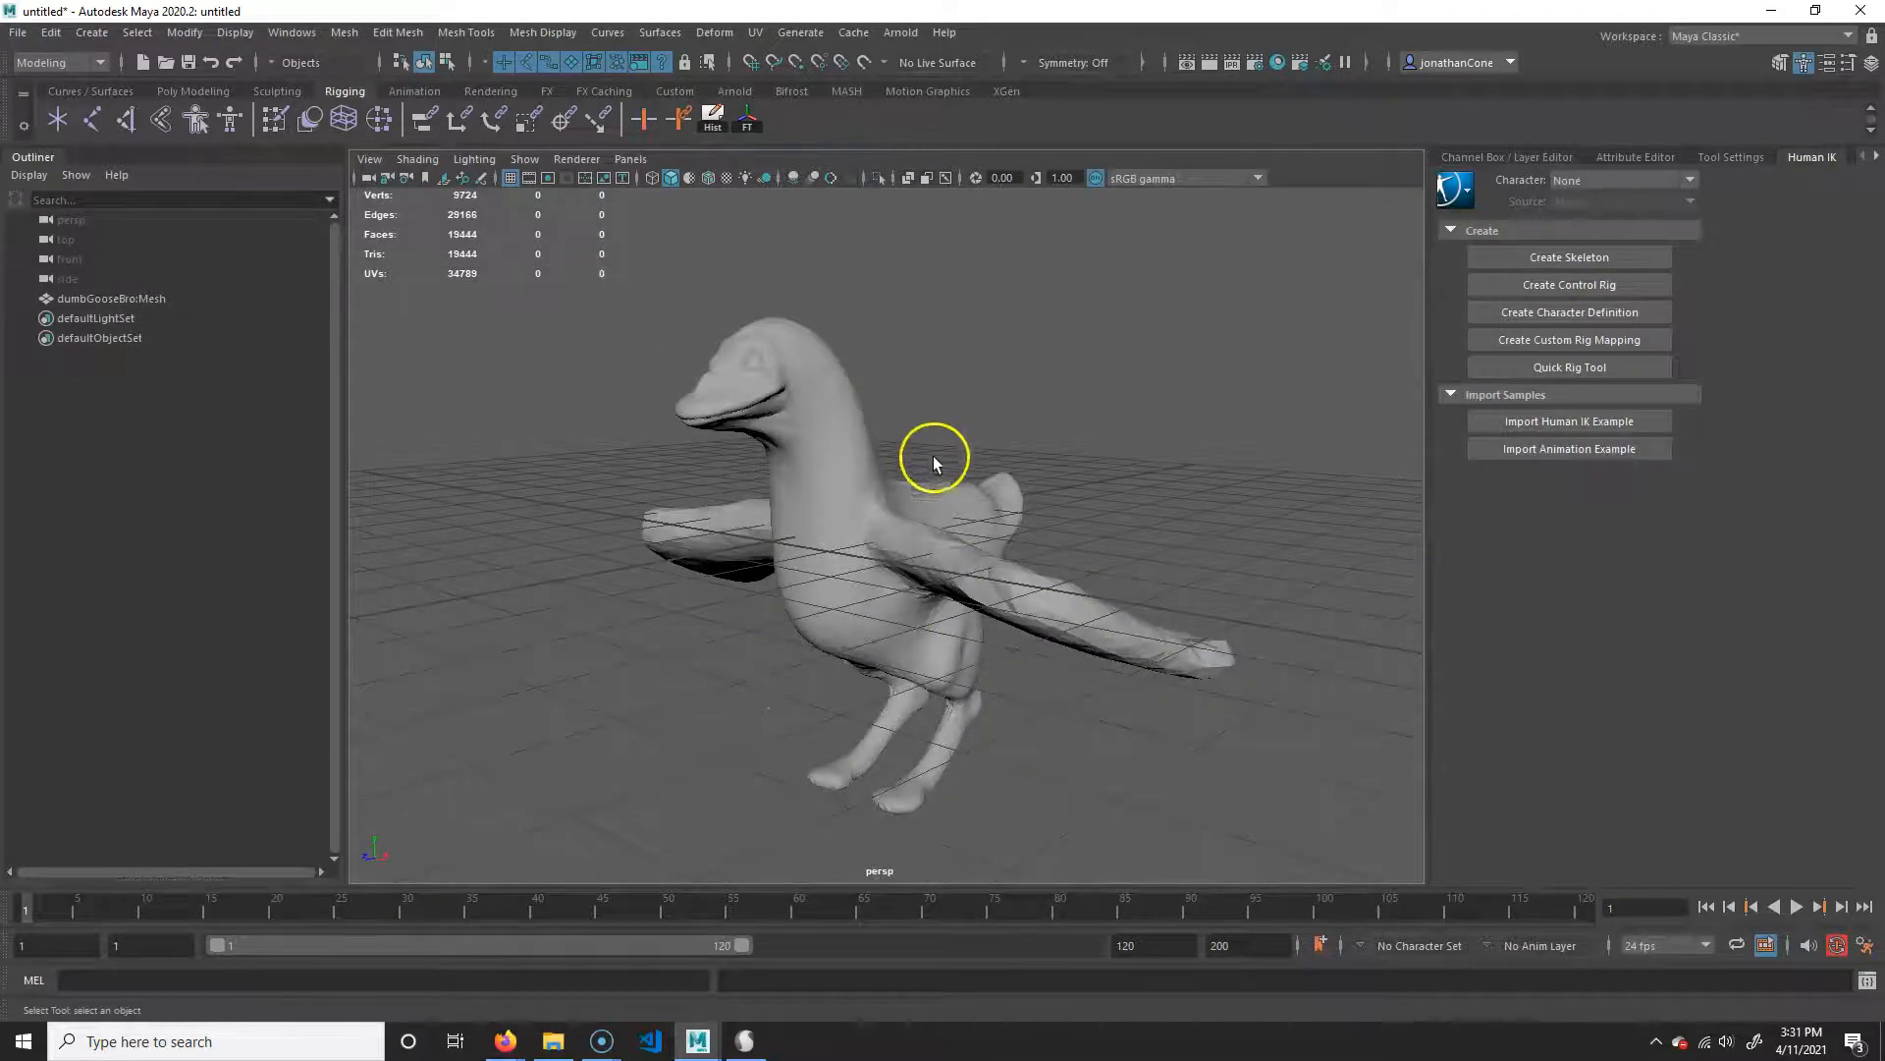
{"action": "left_click", "coordinate": [1872, 64]}
{"action": "left_click_drag", "start_coordinate": [1039, 479], "coordinate": [845, 396], "text": "alt"}
{"action": "left_click", "coordinate": [884, 539]}
{"action": "left_click_drag", "start_coordinate": [952, 615], "coordinate": [1107, 392], "text": "alt"}
{"action": "left_click", "coordinate": [1107, 392]}
{"action": "scroll", "coordinate": [861, 529], "scroll_direction": "up", "scroll_amount": 4}
{"action": "scroll", "coordinate": [861, 529], "scroll_direction": "up", "scroll_amount": 6}
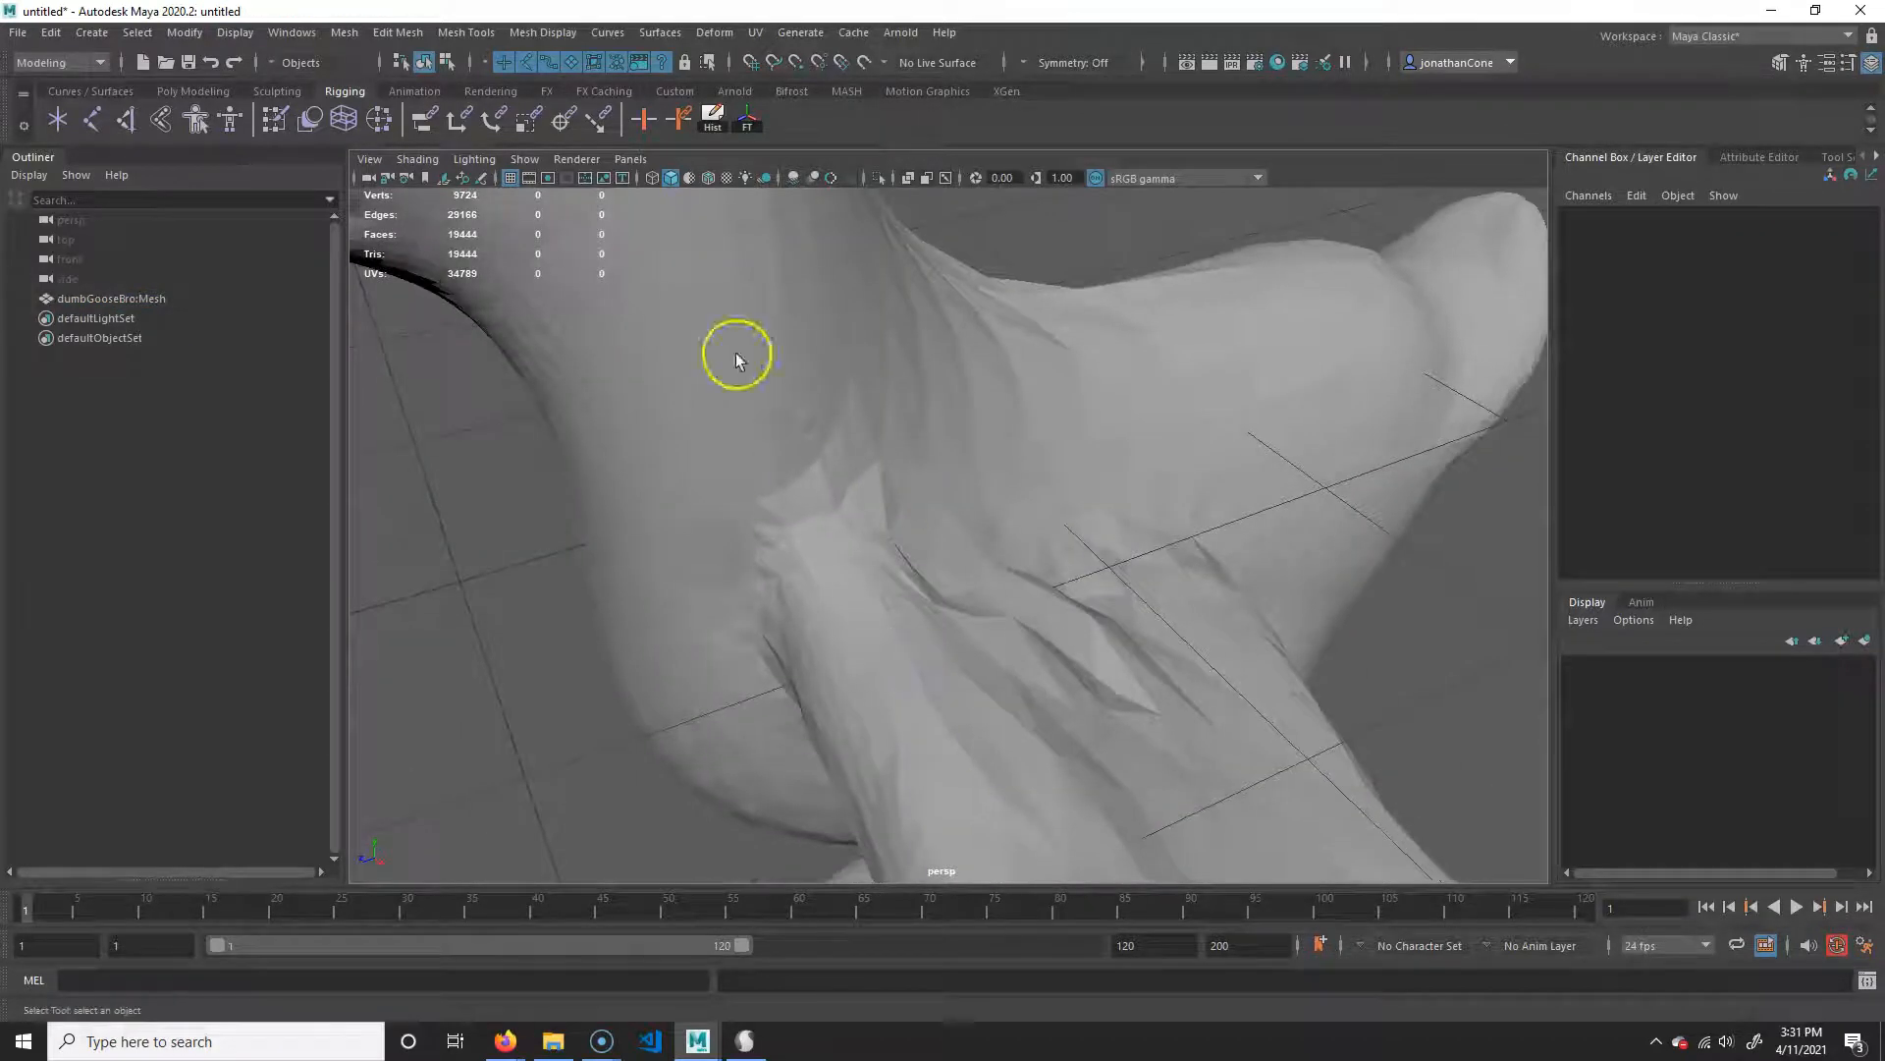
{"action": "right_click_drag", "start_coordinate": [1162, 457], "coordinate": [963, 472], "text": "alt"}
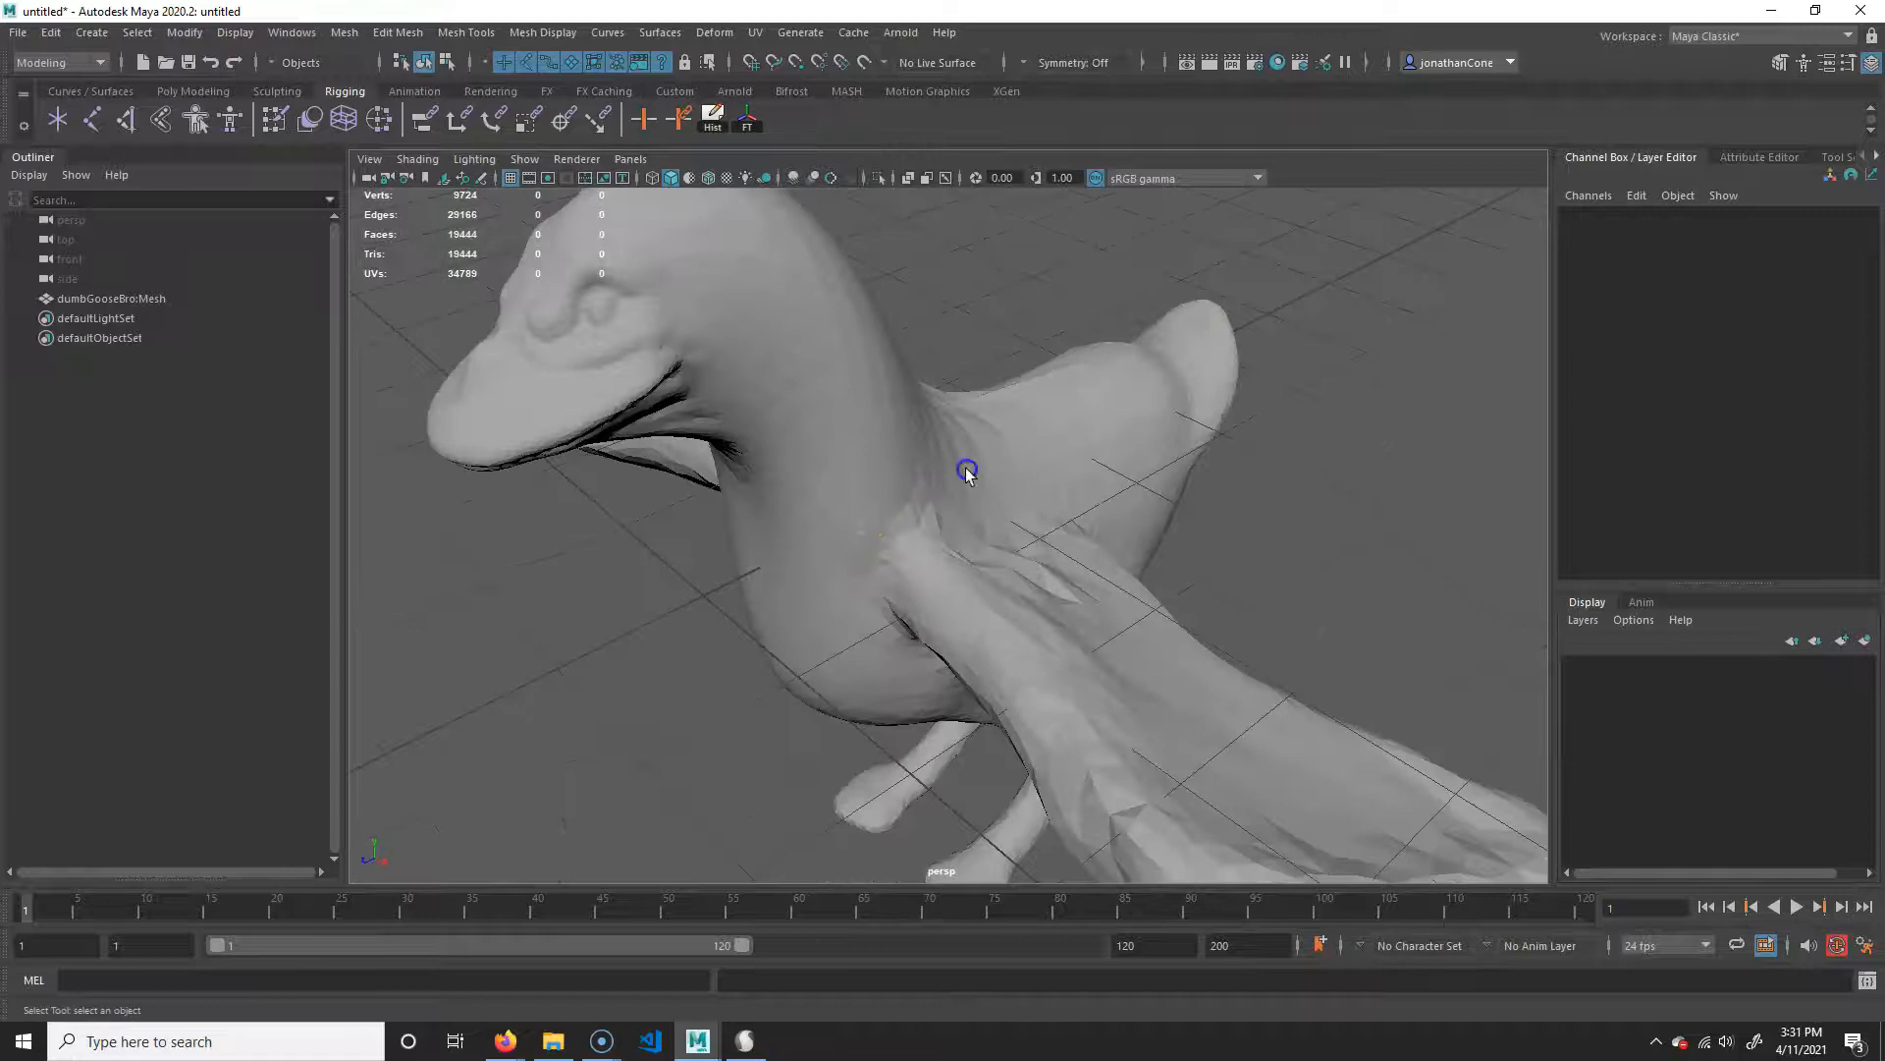
{"action": "scroll", "coordinate": [859, 497], "scroll_direction": "up", "scroll_amount": 4}
{"action": "middle_click_drag", "start_coordinate": [858, 497], "coordinate": [998, 637], "text": "alt"}
{"action": "left_click_drag", "start_coordinate": [661, 534], "coordinate": [915, 633], "text": "alt"}
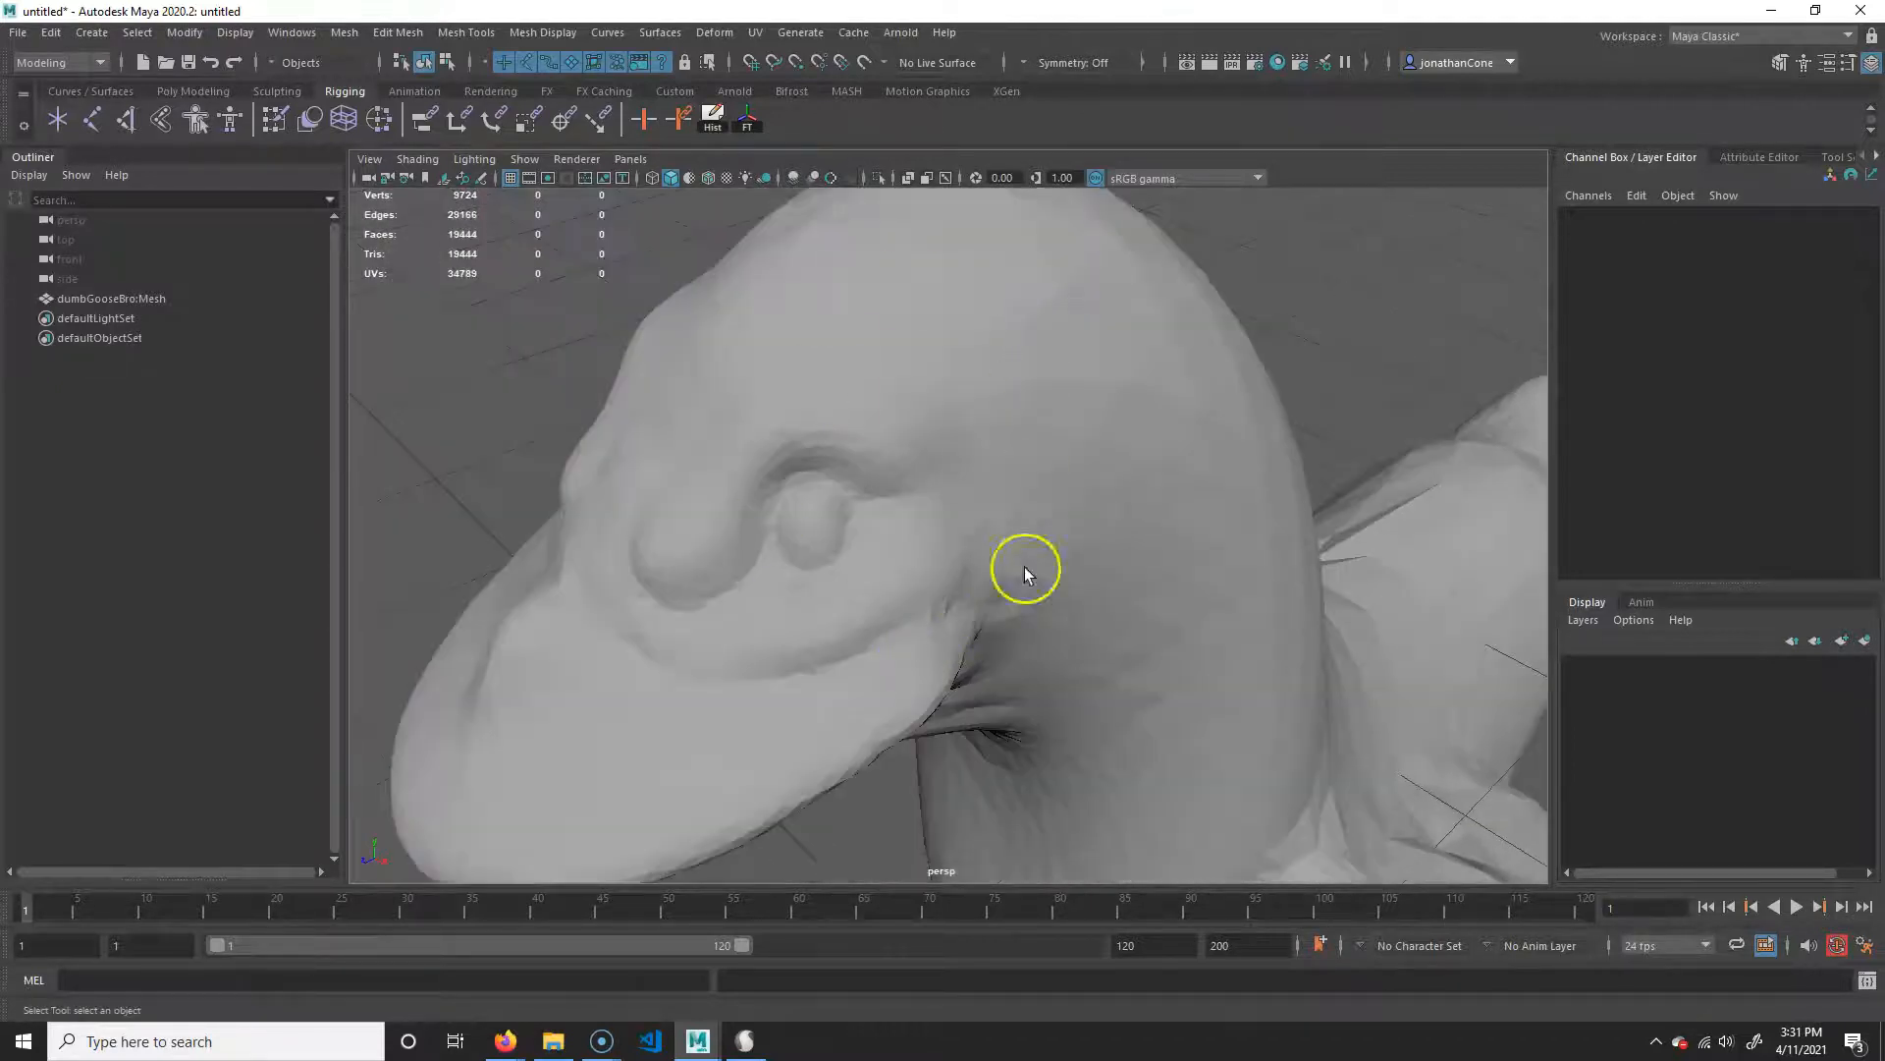
{"action": "right_click_drag", "start_coordinate": [1222, 655], "coordinate": [1031, 639], "text": "alt"}
{"action": "left_click_drag", "start_coordinate": [1031, 639], "coordinate": [1015, 607], "text": "alt"}
Soften all edges of the goose mesh, and deselect it to check the shading.
{"action": "left_click", "coordinate": [994, 487]}
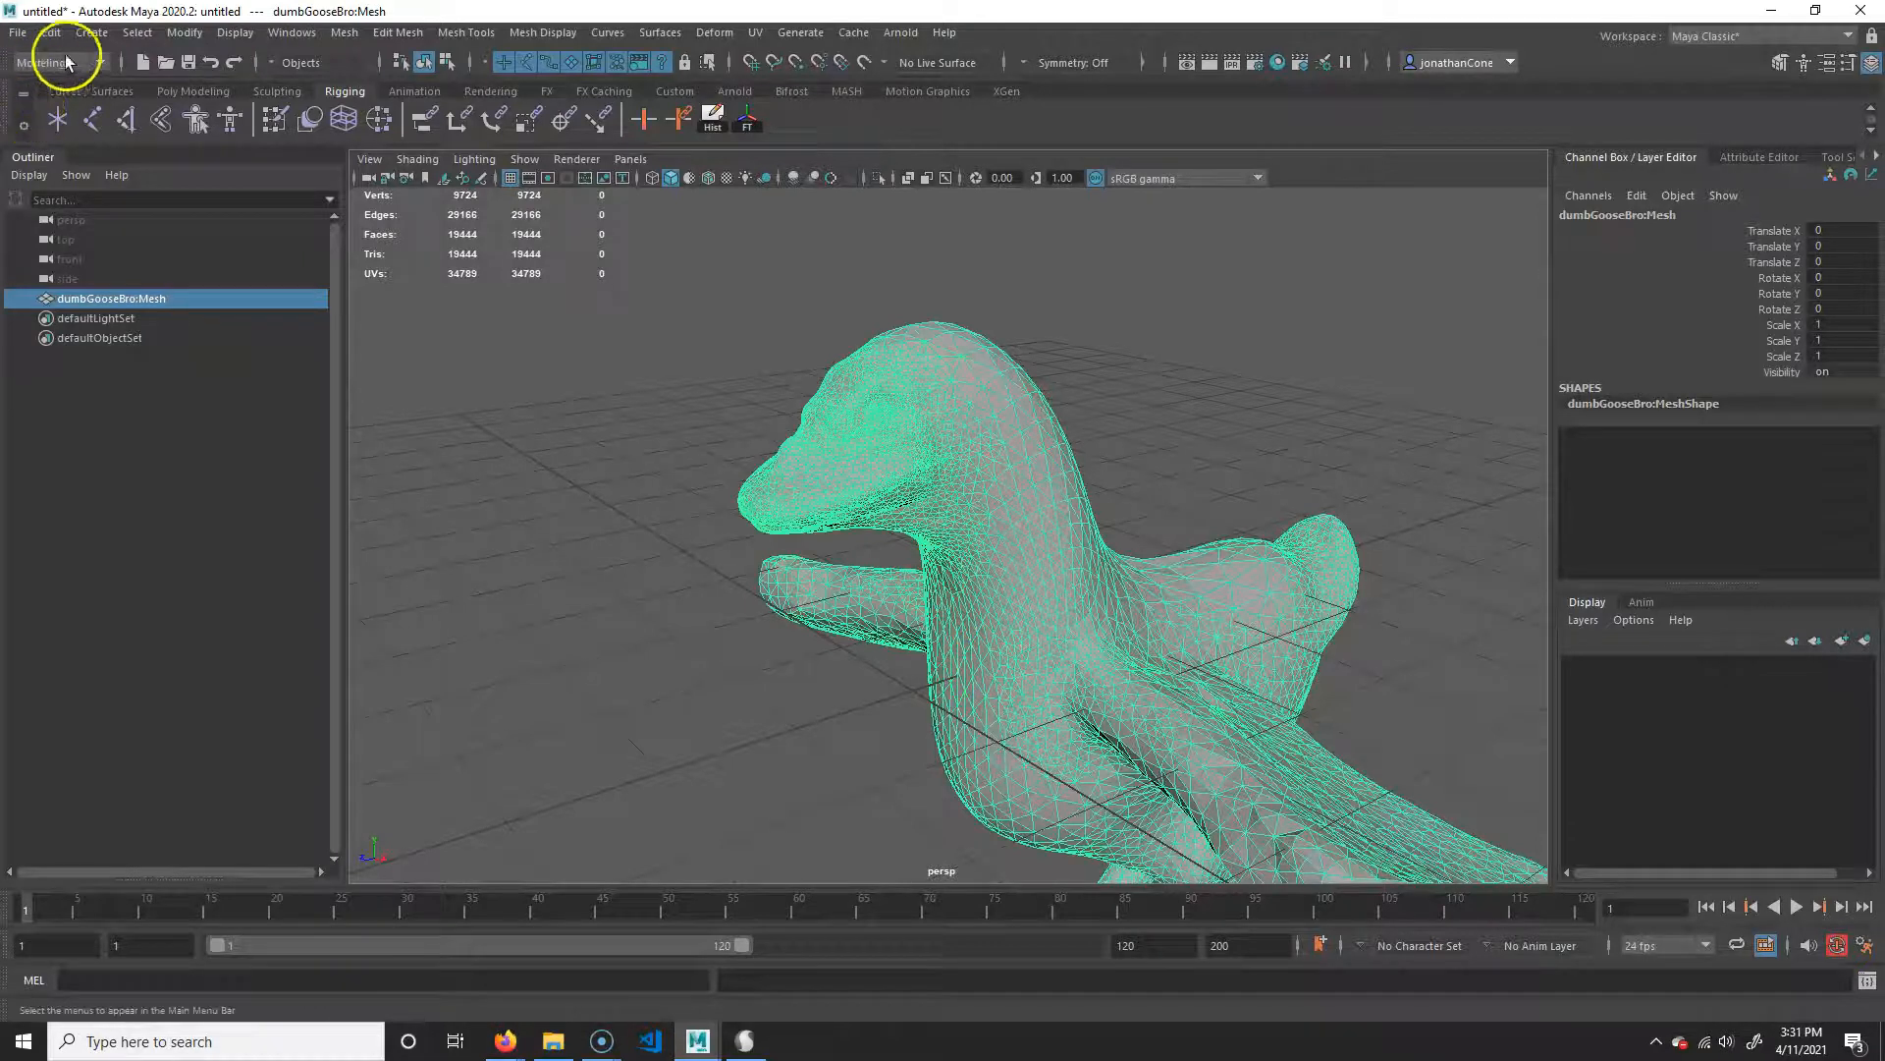
{"action": "left_click_drag", "start_coordinate": [740, 510], "coordinate": [888, 657], "text": "alt"}
{"action": "right_click_drag", "start_coordinate": [888, 657], "coordinate": [286, 197], "text": "alt"}
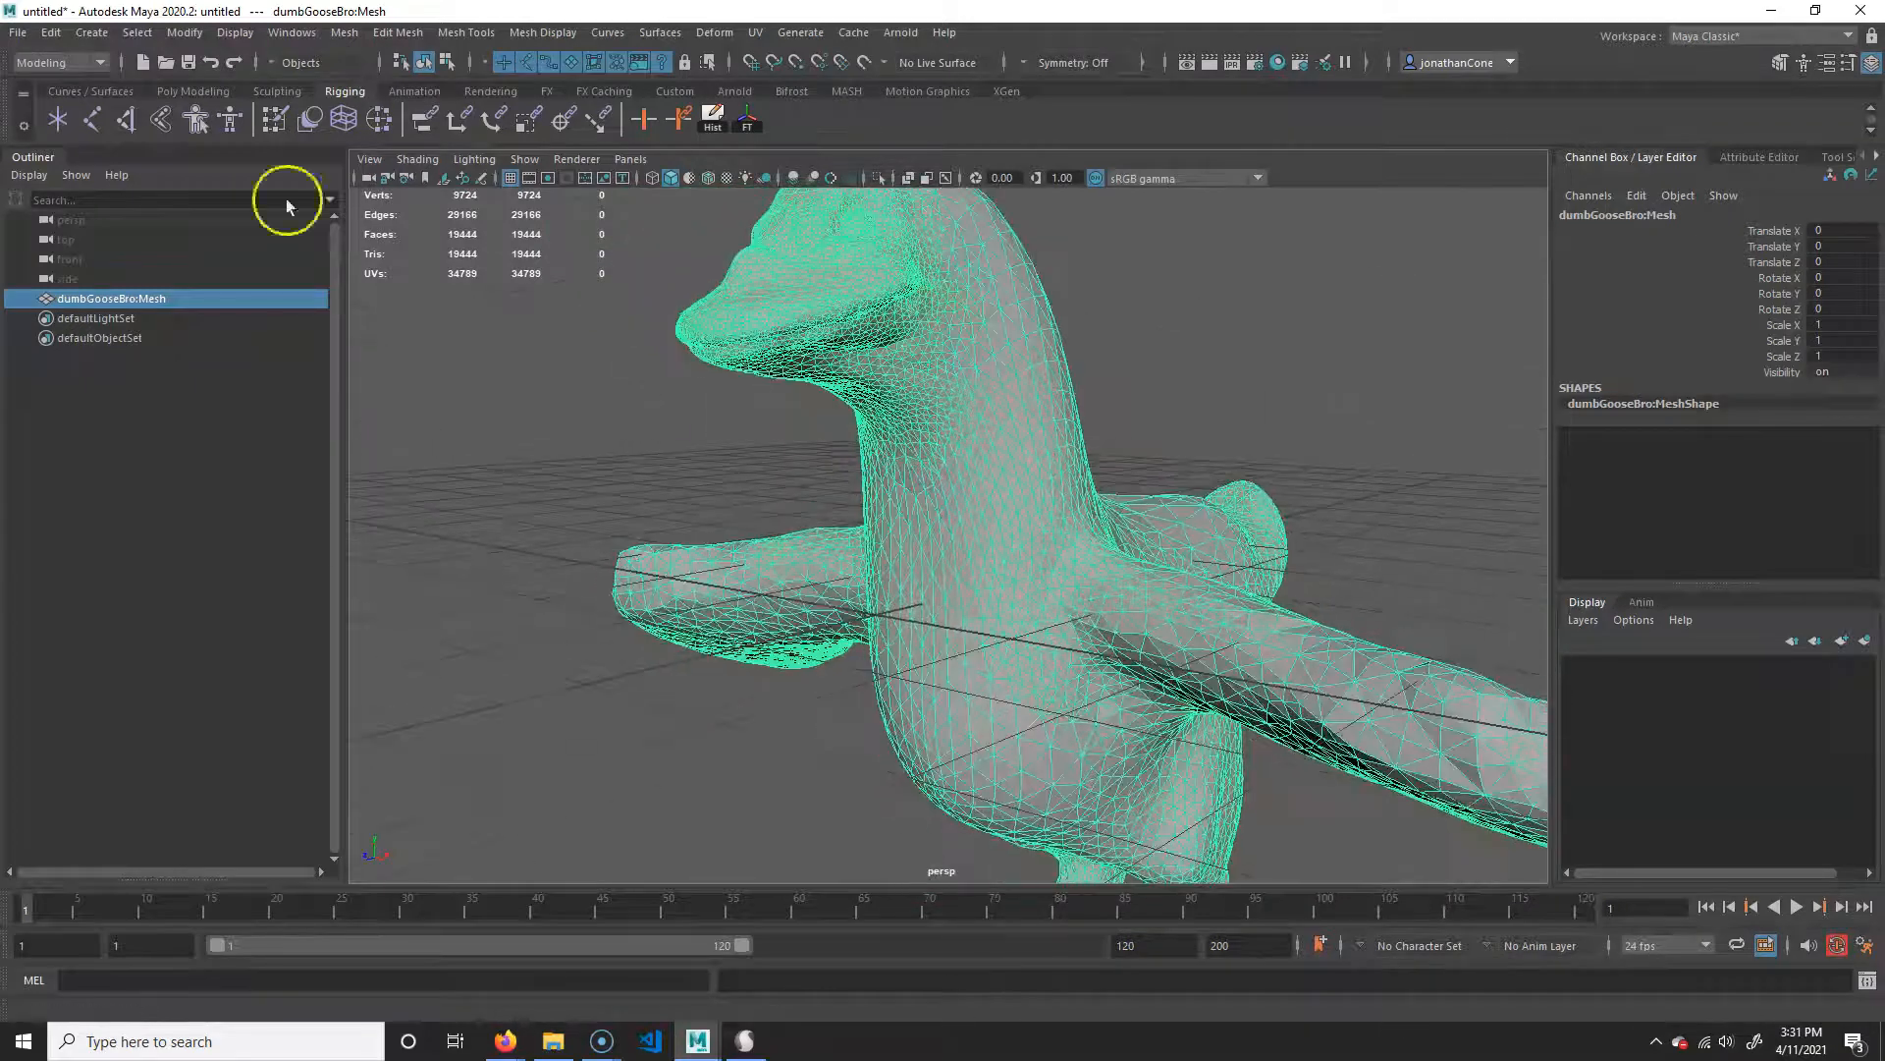
{"action": "left_click", "coordinate": [69, 62]}
{"action": "left_click", "coordinate": [59, 87]}
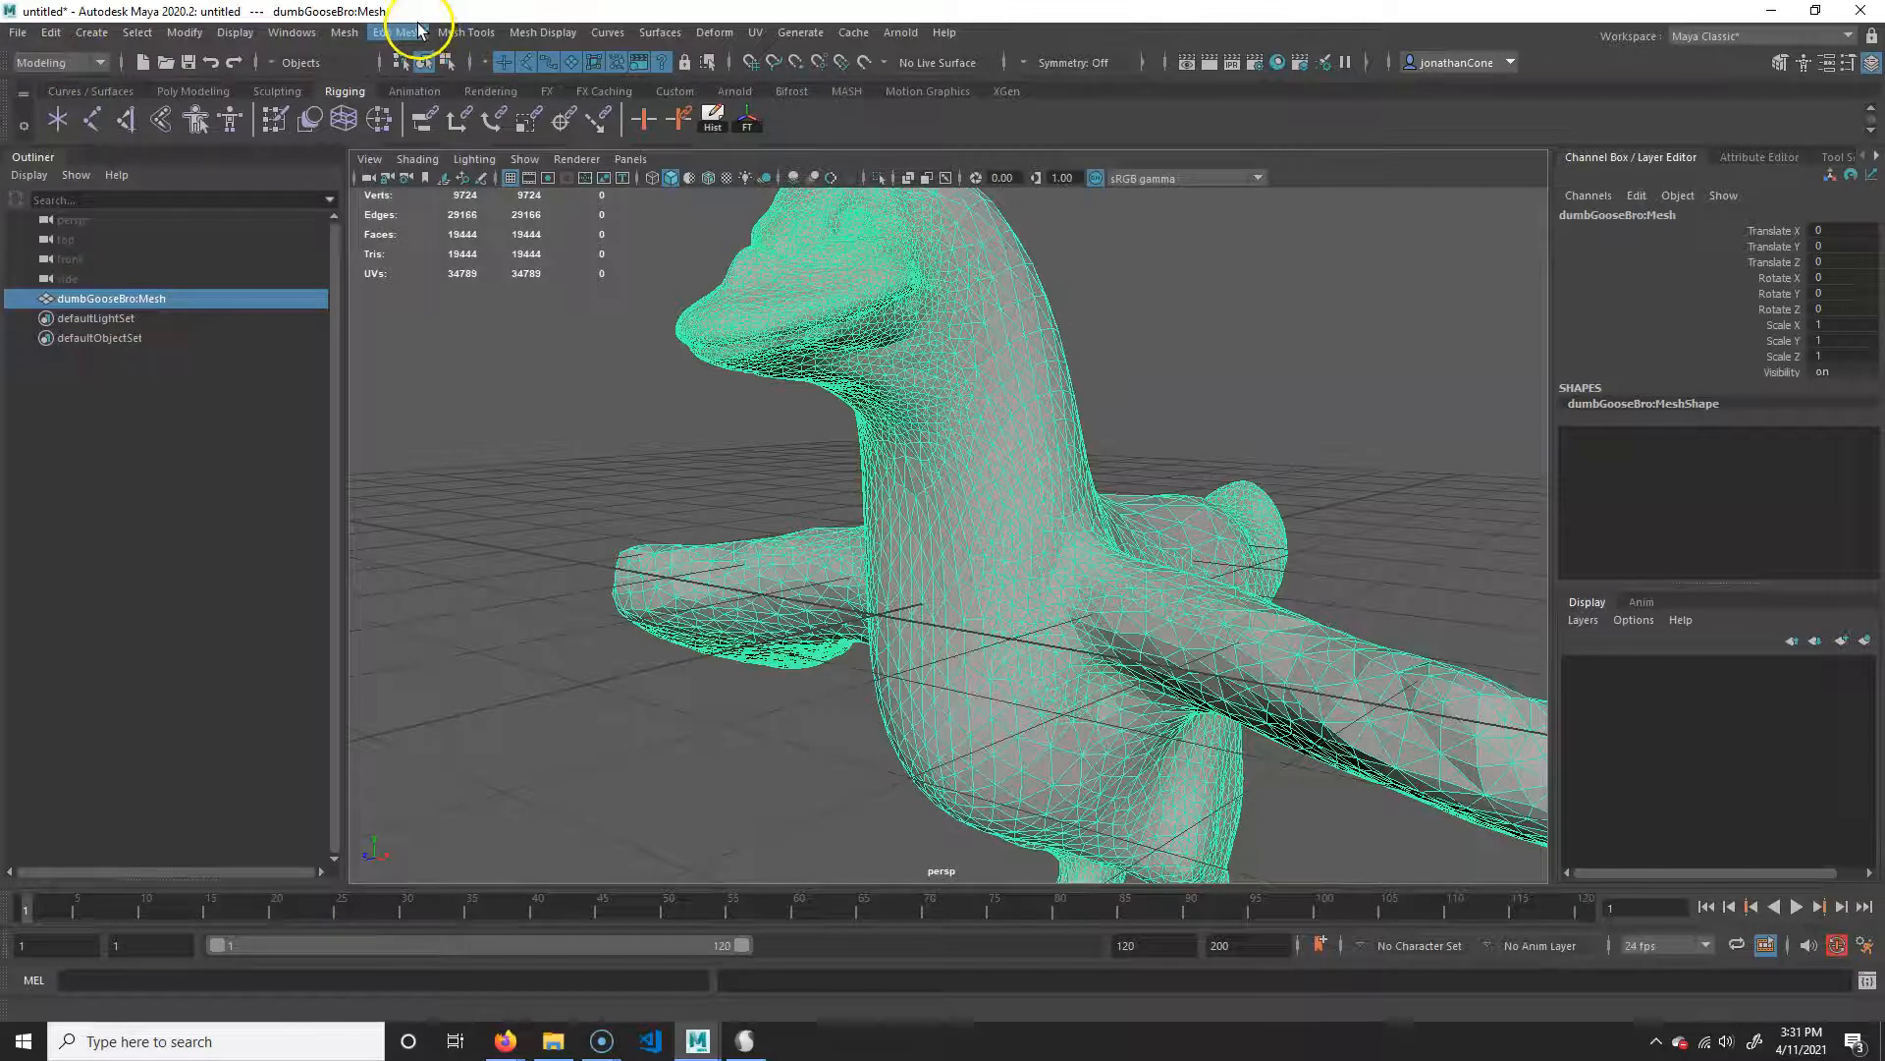
{"action": "left_click", "coordinate": [547, 32]}
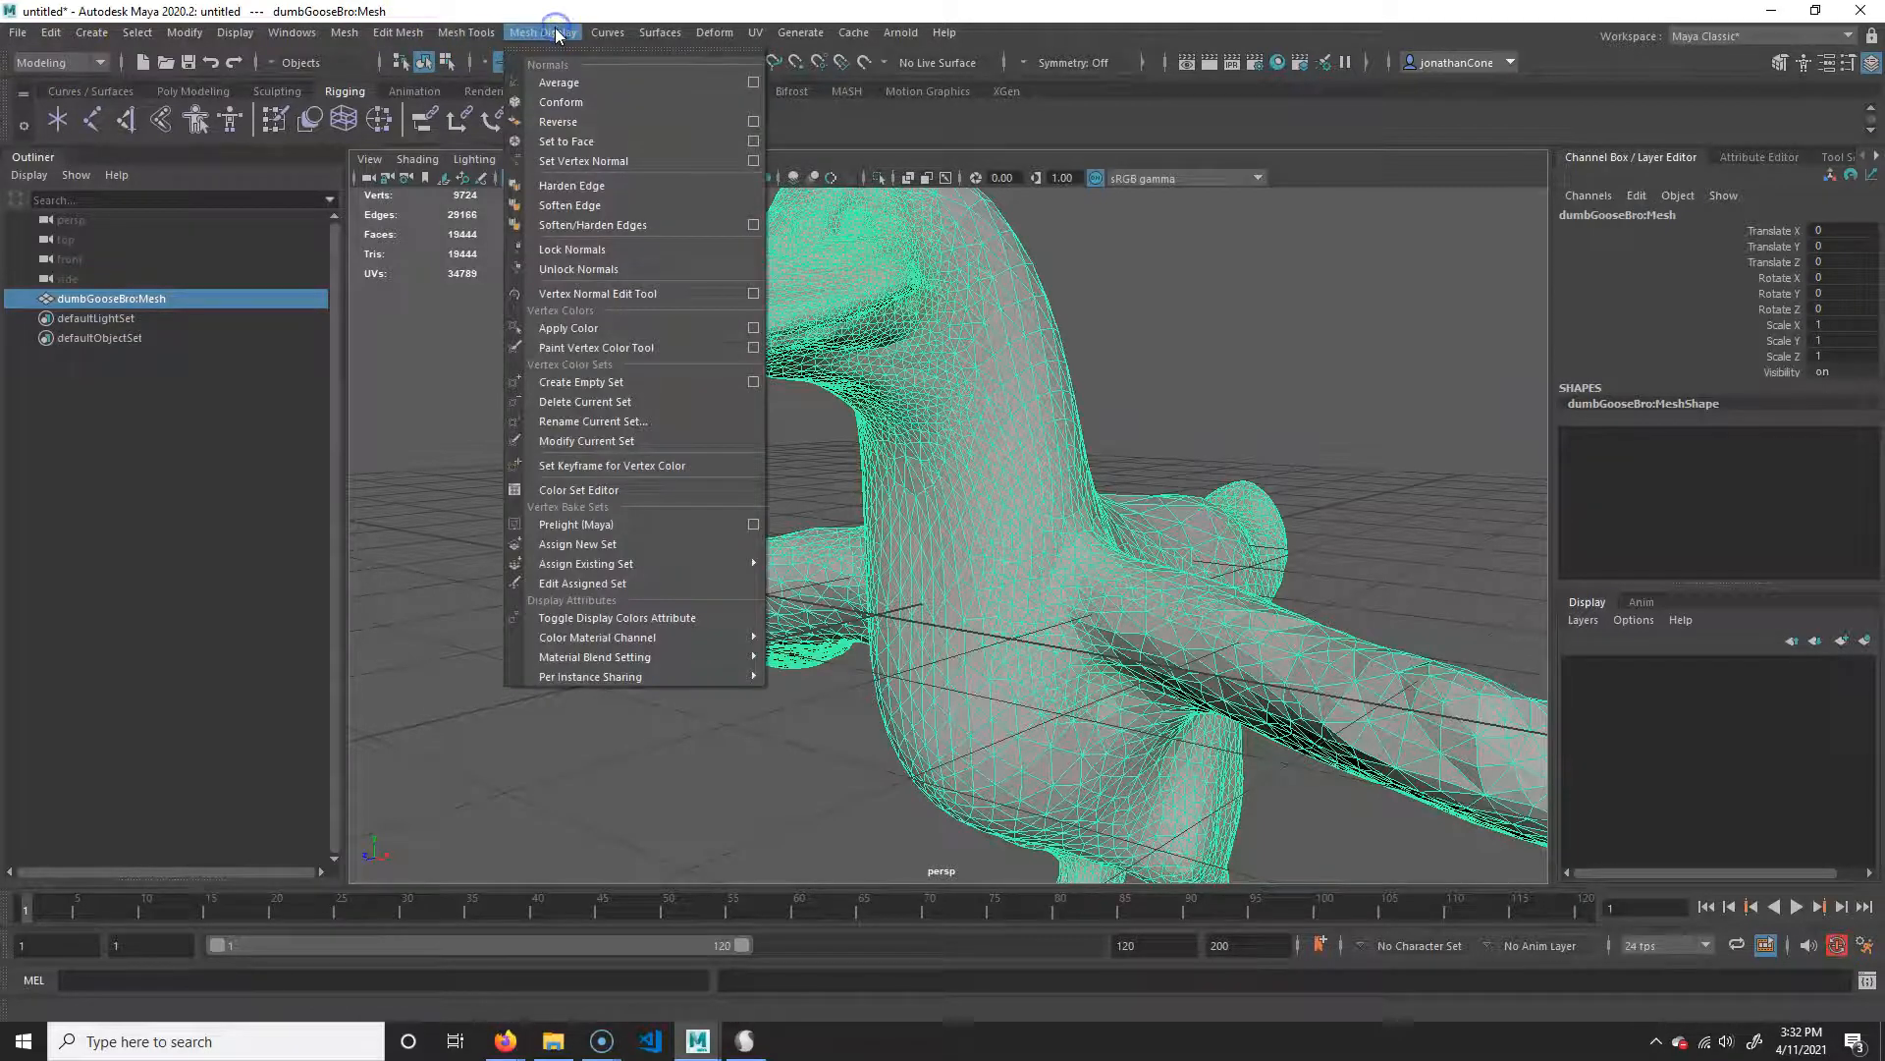
{"action": "left_click", "coordinate": [587, 204]}
{"action": "left_click", "coordinate": [1250, 383]}
{"action": "left_click_drag", "start_coordinate": [1250, 383], "coordinate": [874, 634], "text": "alt"}
{"action": "middle_click_drag", "start_coordinate": [877, 634], "coordinate": [905, 525], "text": "alt"}
{"action": "right_click_drag", "start_coordinate": [905, 526], "coordinate": [846, 476], "text": "alt"}
{"action": "left_click", "coordinate": [923, 556]}
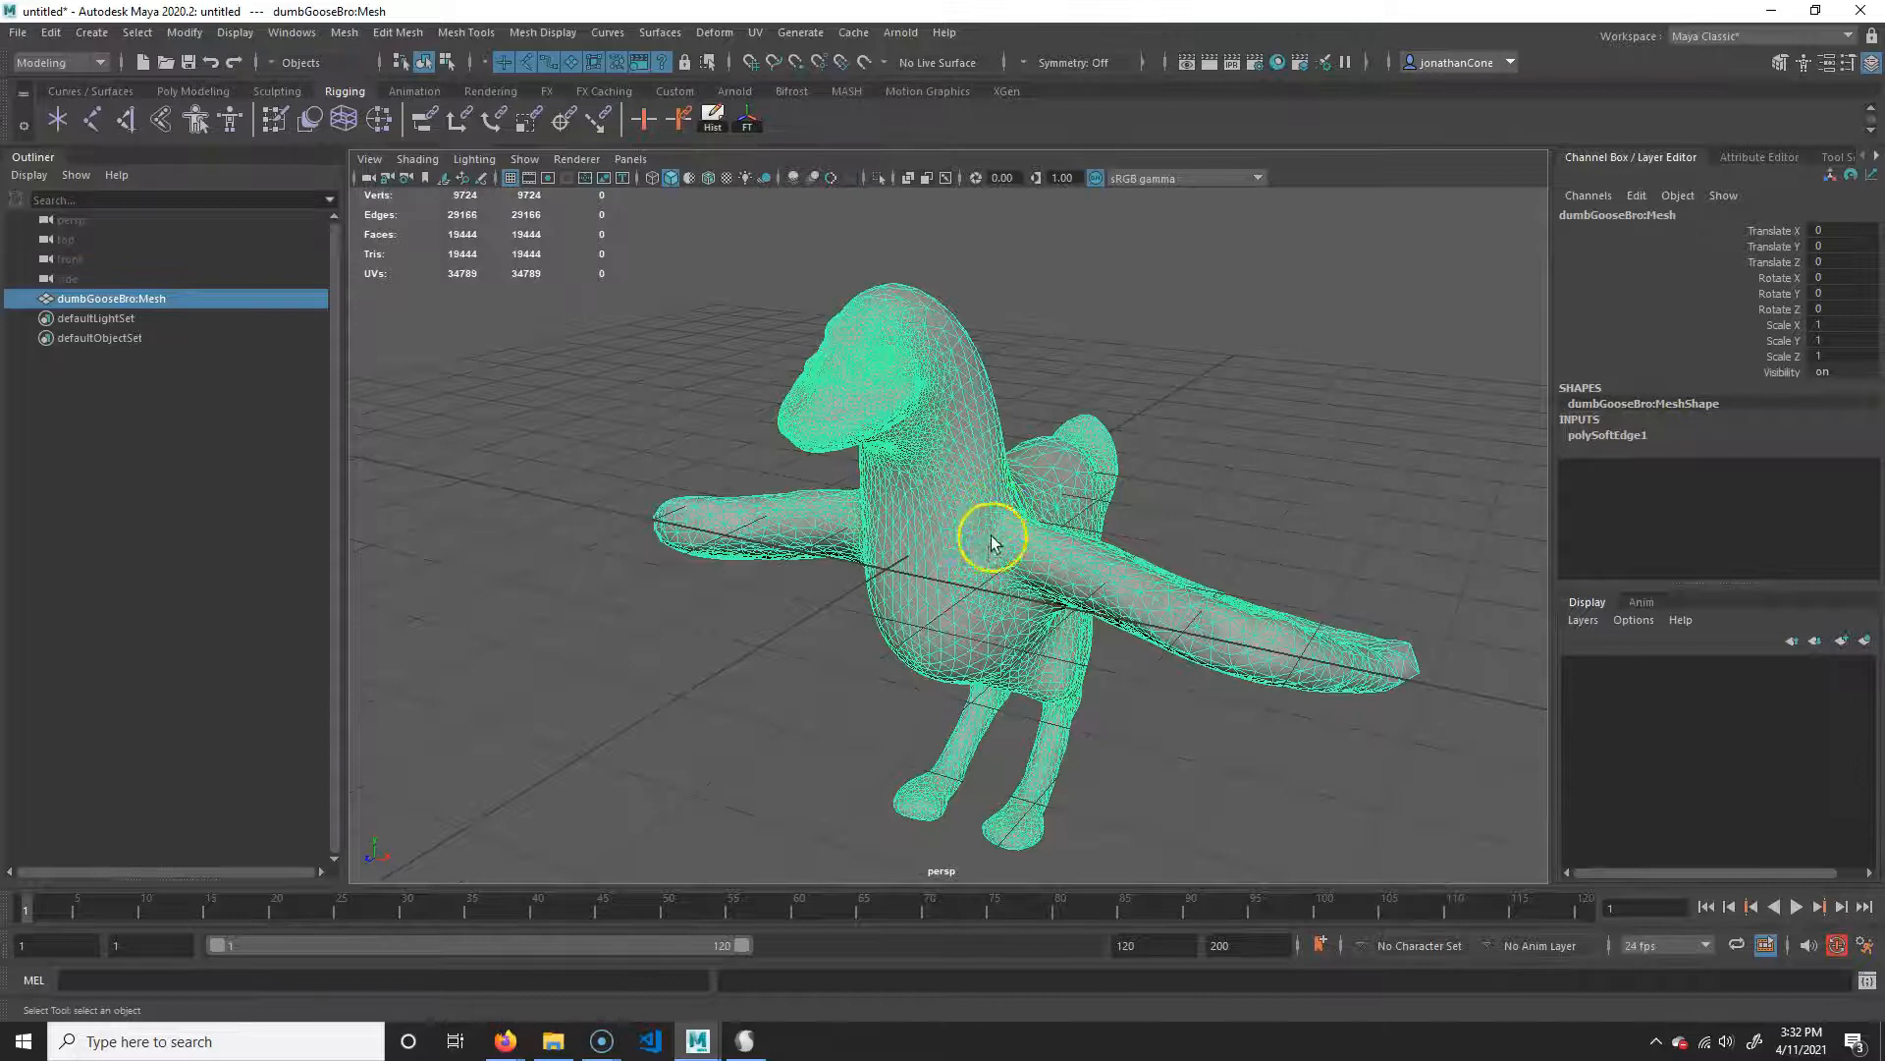
{"action": "left_click", "coordinate": [1282, 446]}
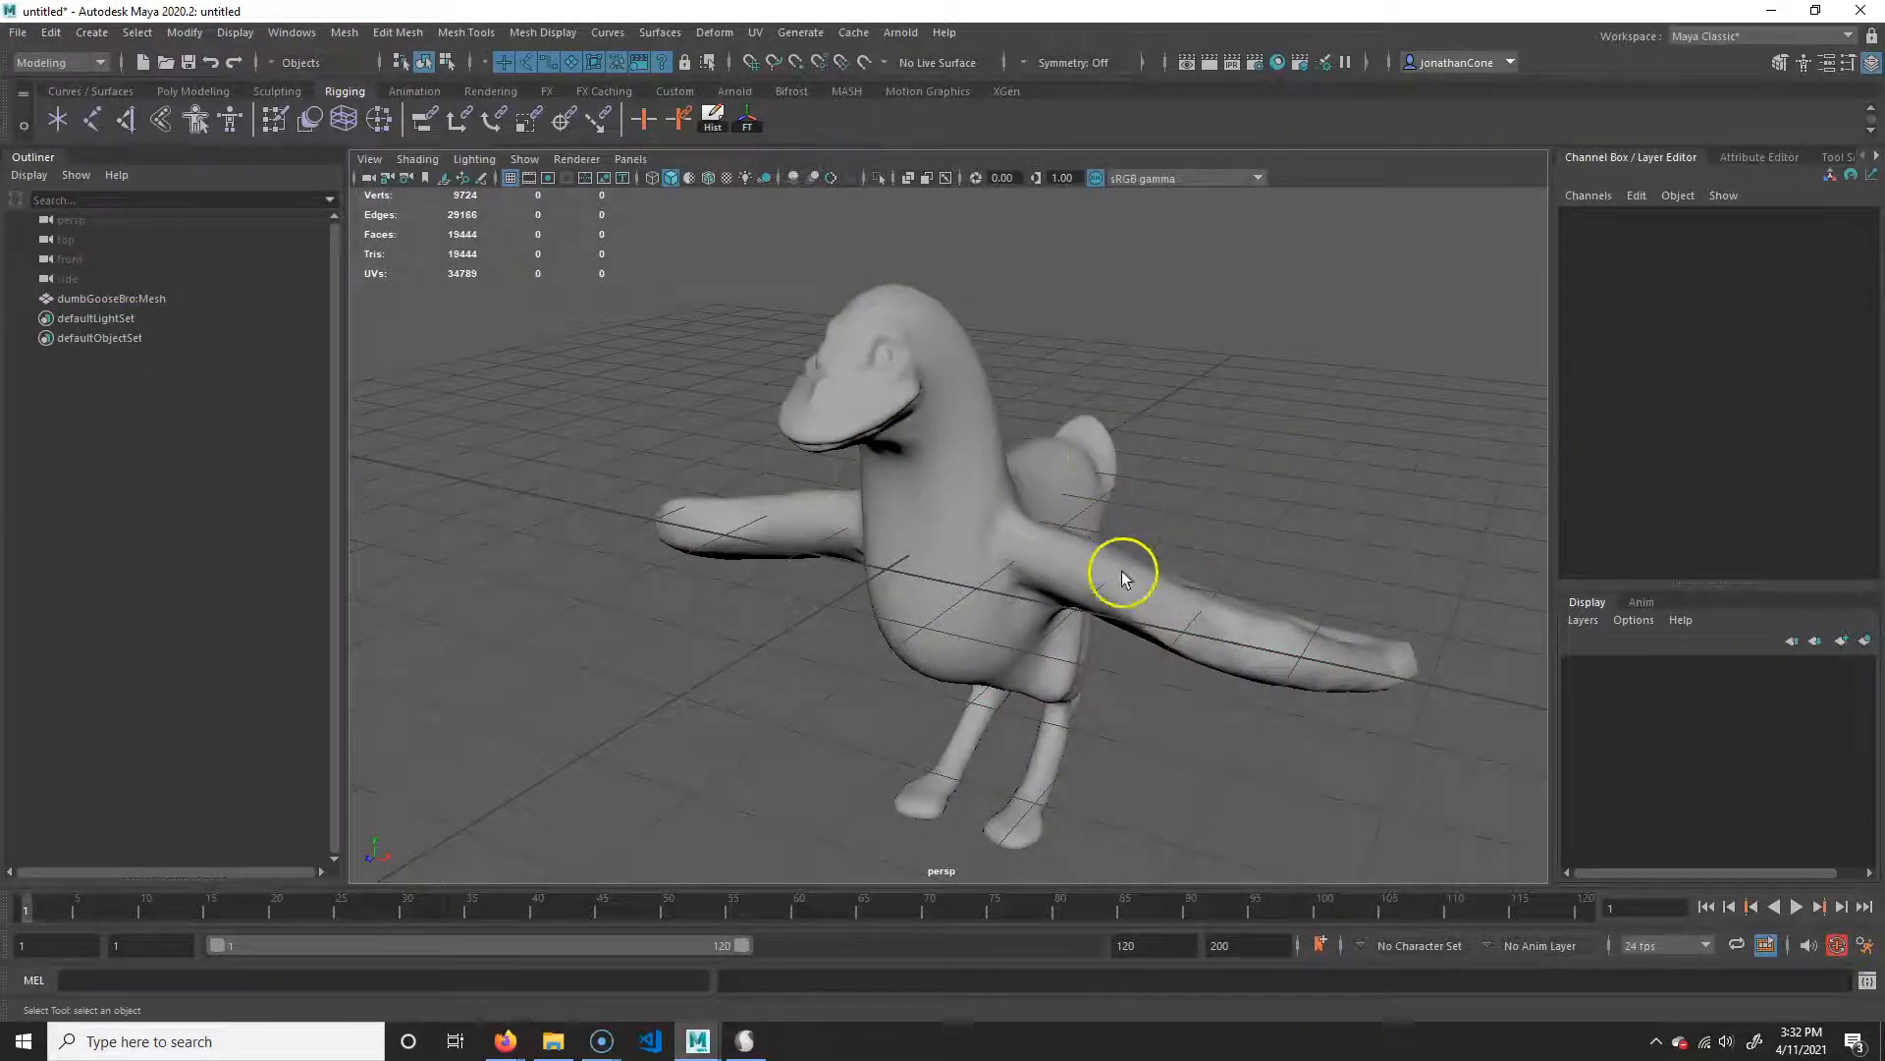
Assign a new Blinn material to the goose mesh.
{"action": "right_click_drag", "start_coordinate": [919, 464], "coordinate": [951, 968]}
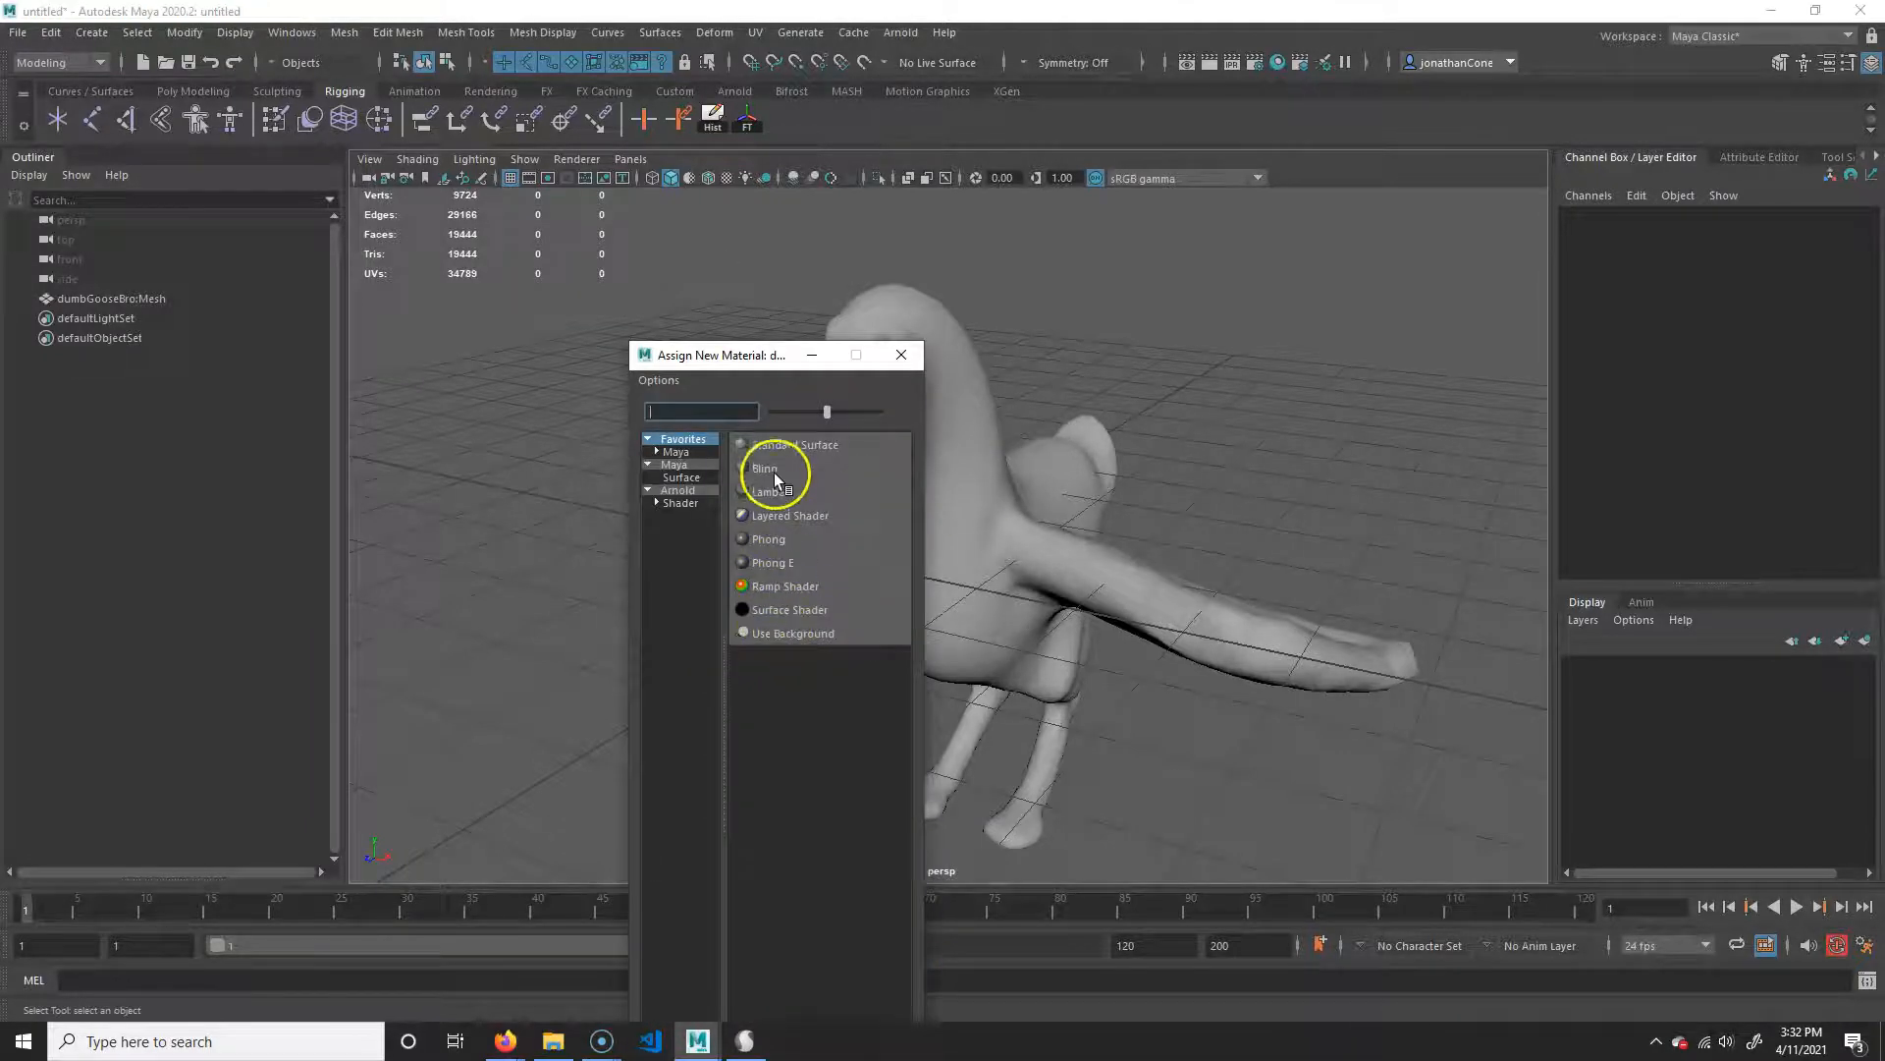
{"action": "left_click", "coordinate": [791, 471]}
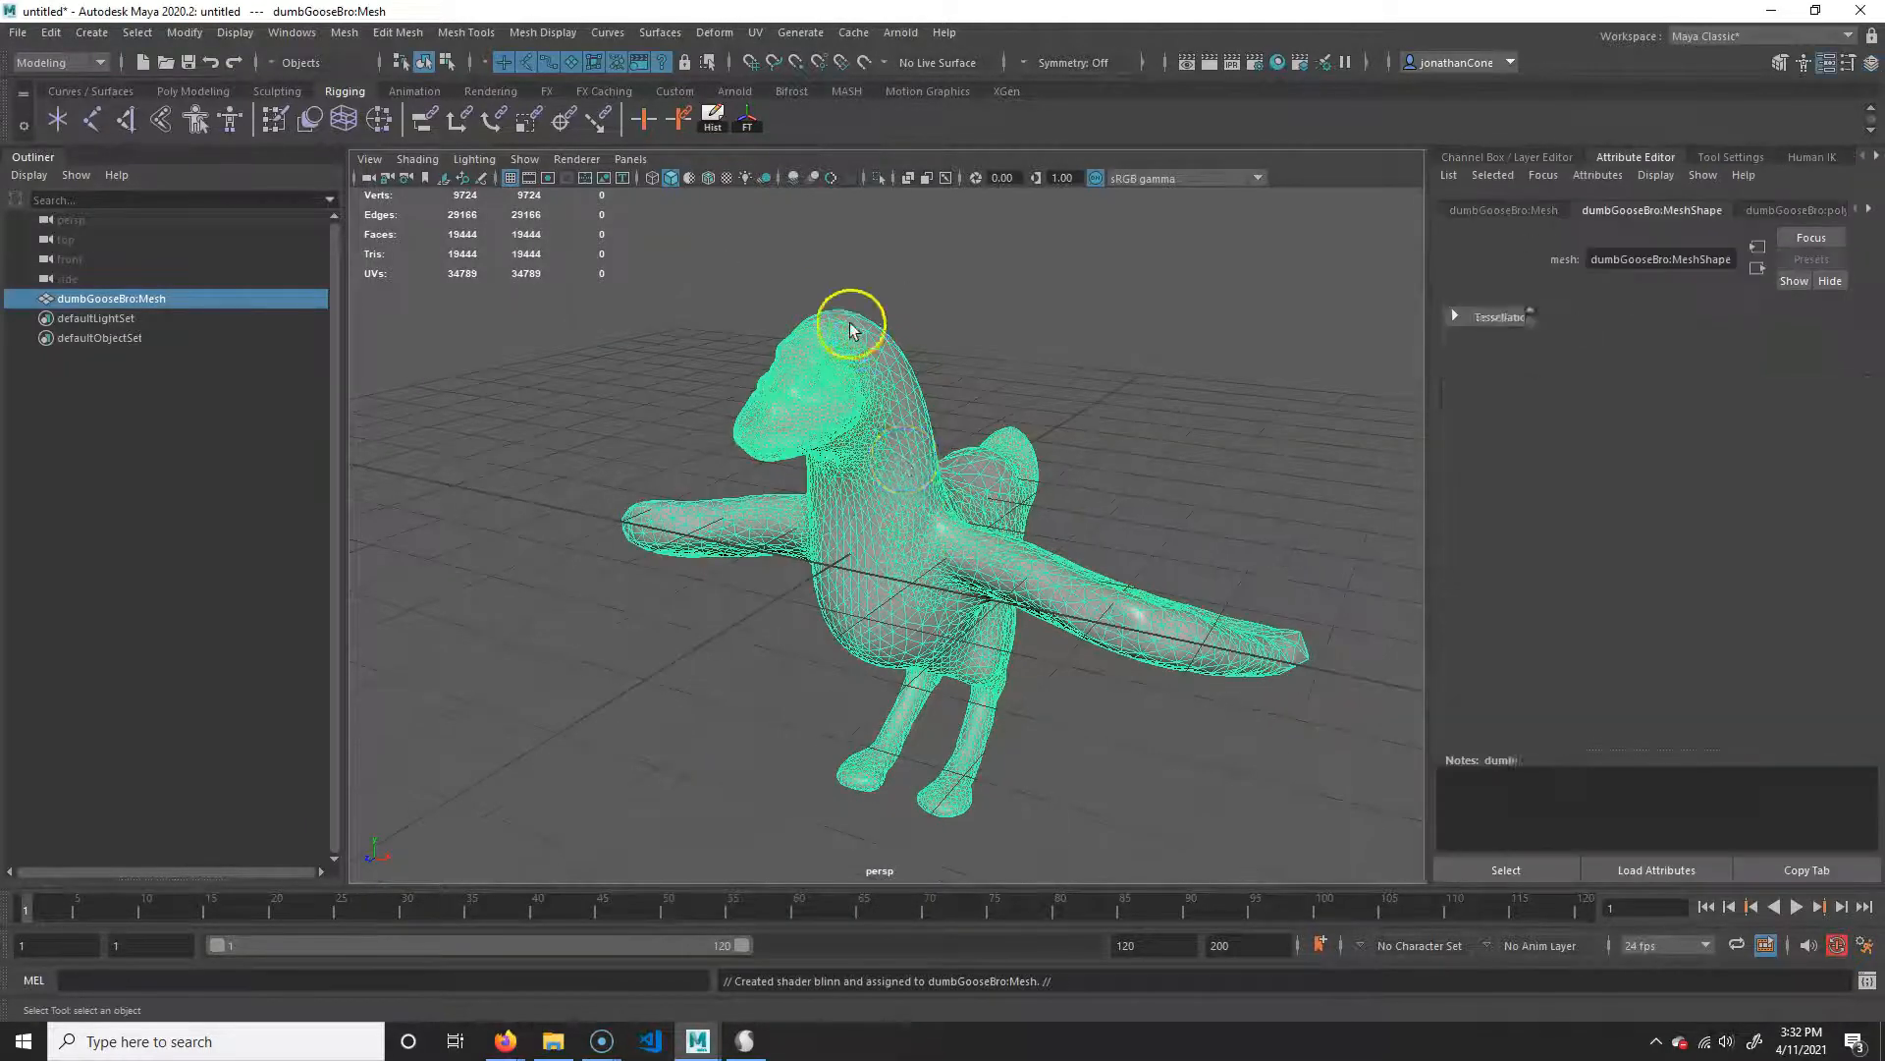
Examine the Blinn shading up close on the goose's body, neck and wings.
{"action": "left_click_drag", "start_coordinate": [944, 677], "coordinate": [939, 661], "text": "alt"}
{"action": "right_click_drag", "start_coordinate": [924, 653], "coordinate": [817, 633], "text": "alt"}
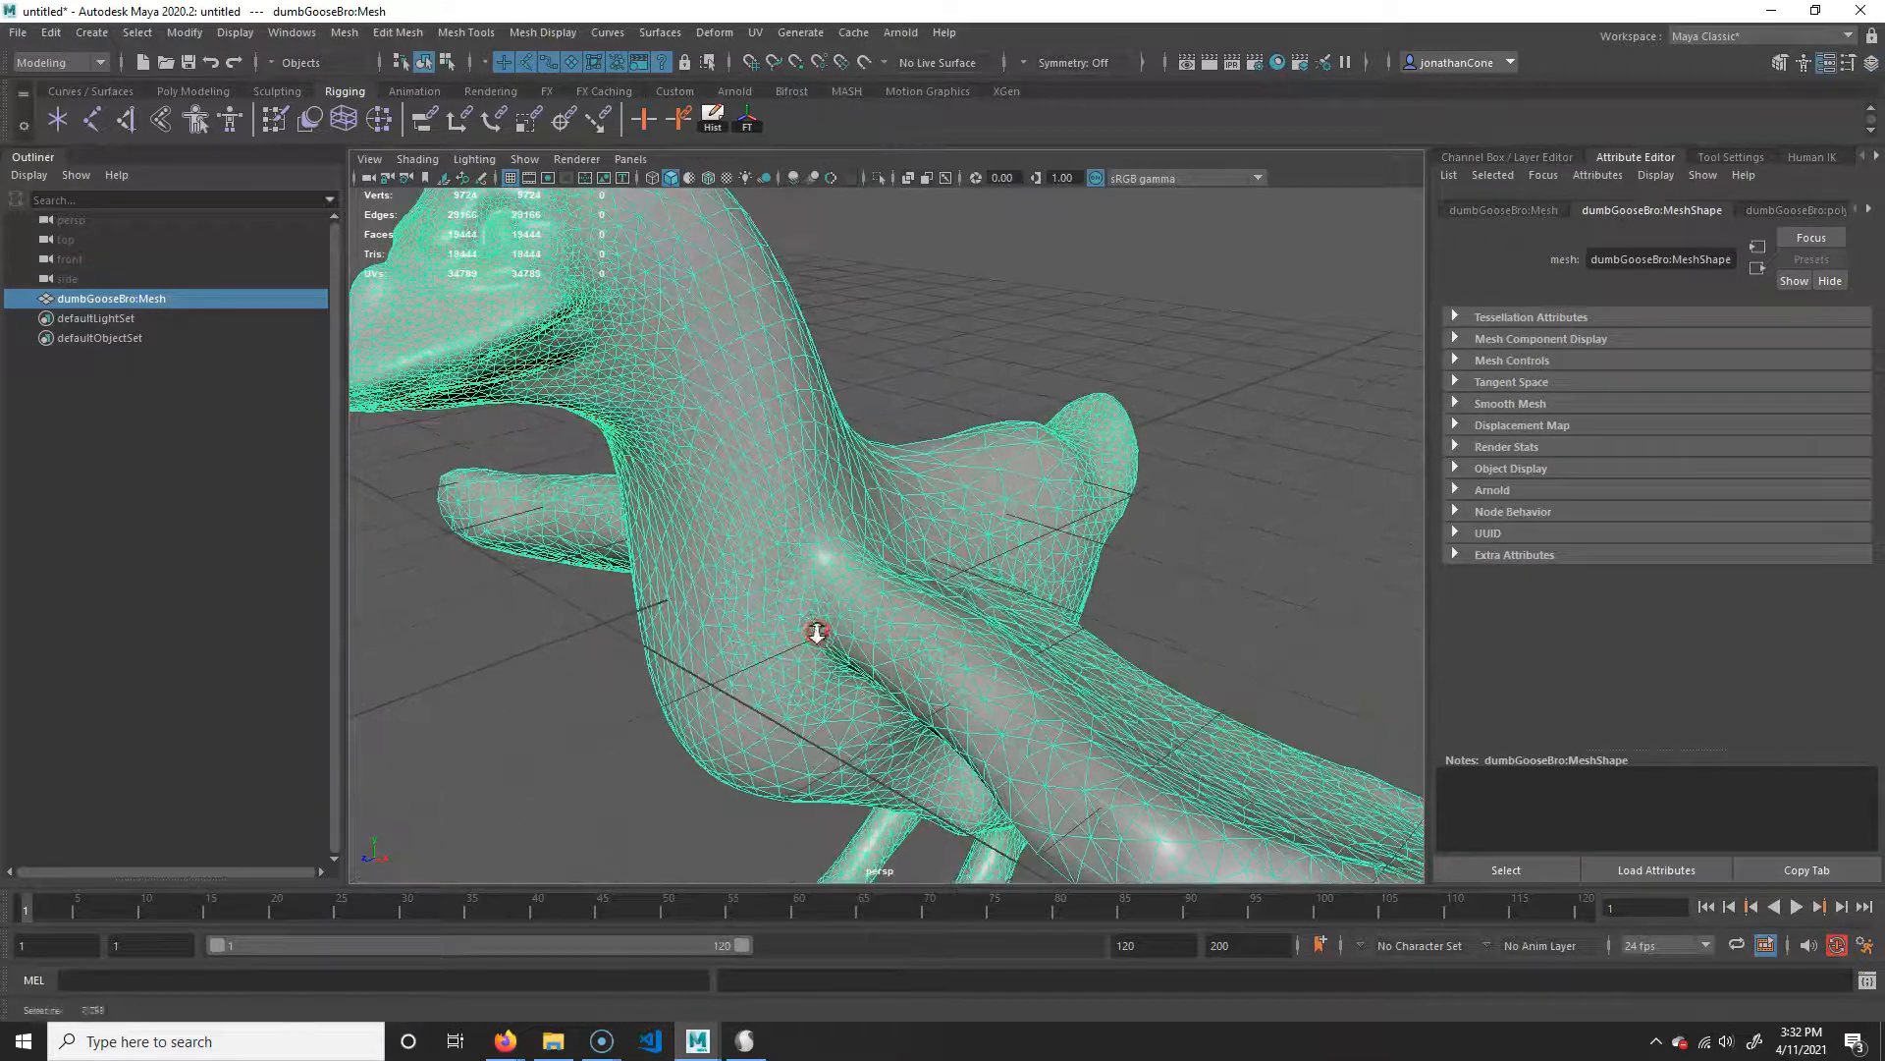
{"action": "left_click", "coordinate": [1065, 265]}
{"action": "left_click_drag", "start_coordinate": [1160, 748], "coordinate": [677, 267], "text": "alt"}
{"action": "left_click_drag", "start_coordinate": [1266, 601], "coordinate": [820, 420], "text": "alt"}
{"action": "left_click", "coordinate": [820, 420]}
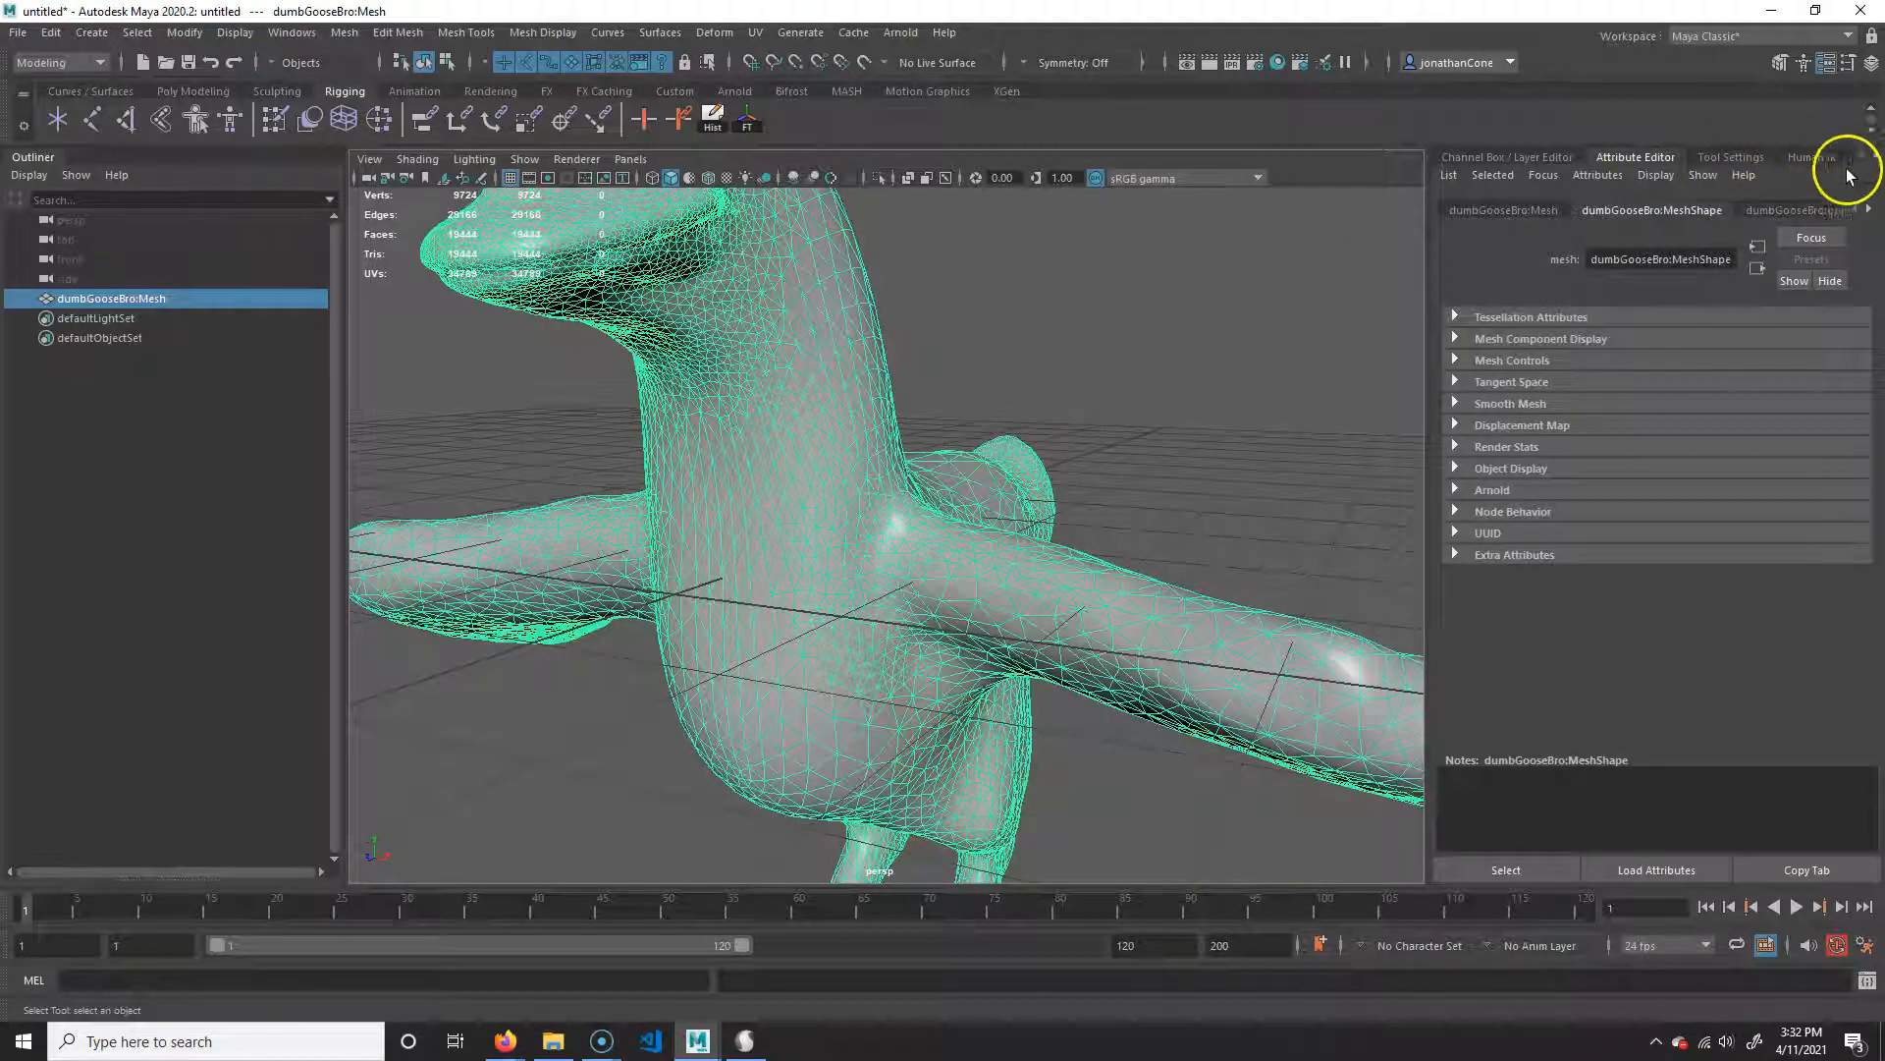
Show the blinn1 material's attributes for the goose mesh, and deselect the mesh.
{"action": "left_click", "coordinate": [1877, 156]}
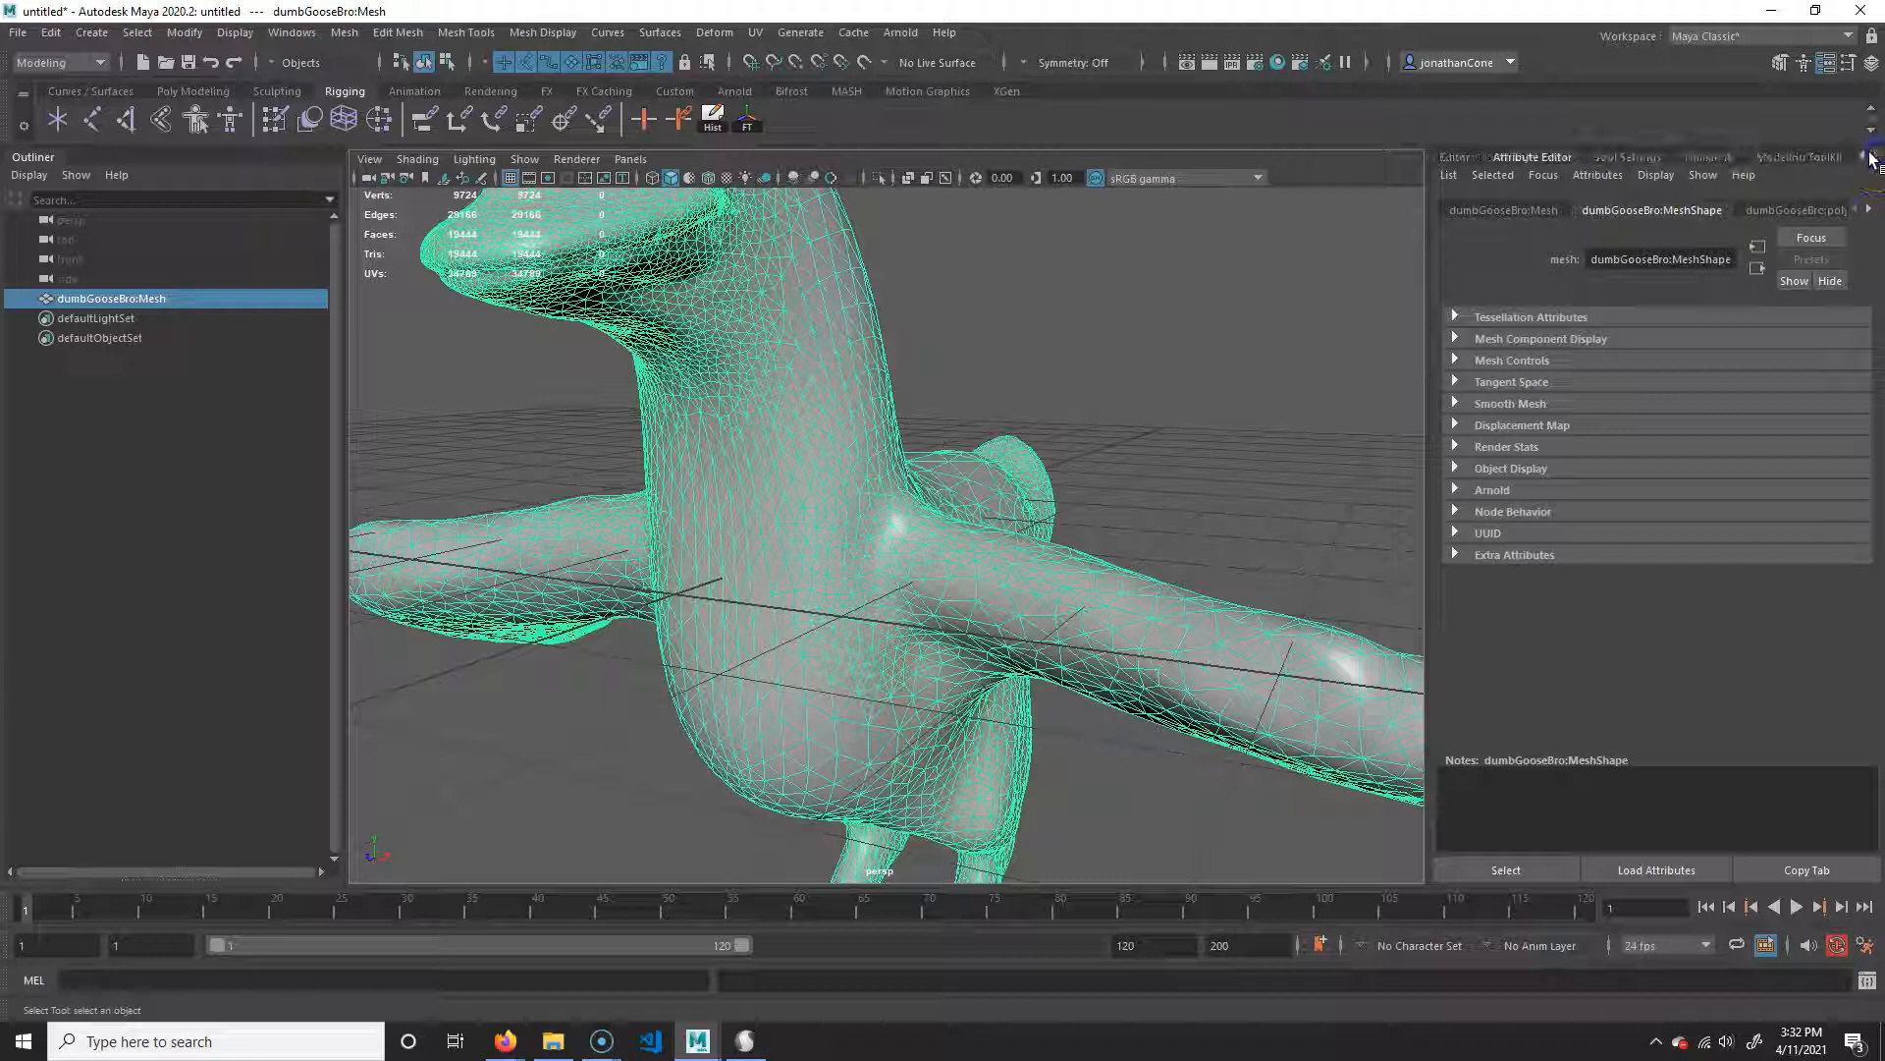
{"action": "left_click", "coordinate": [1872, 63]}
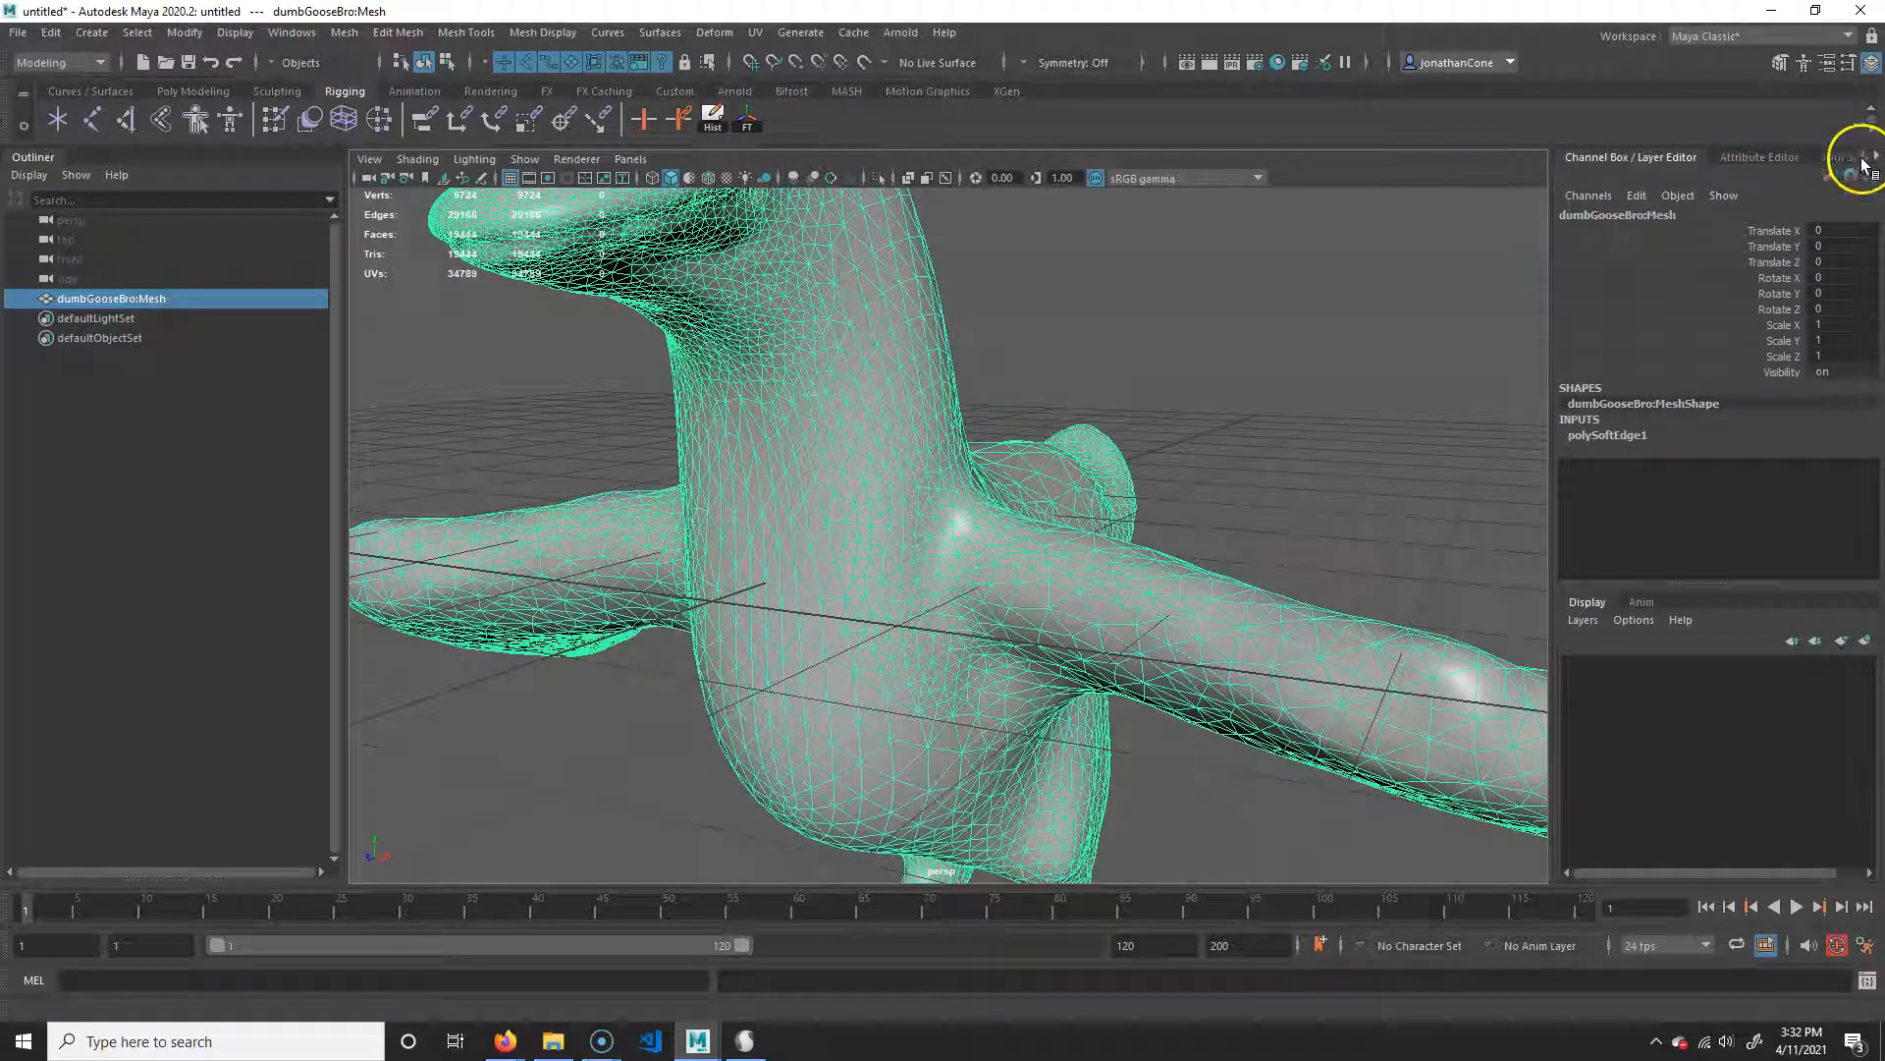
{"action": "left_click", "coordinate": [1828, 64]}
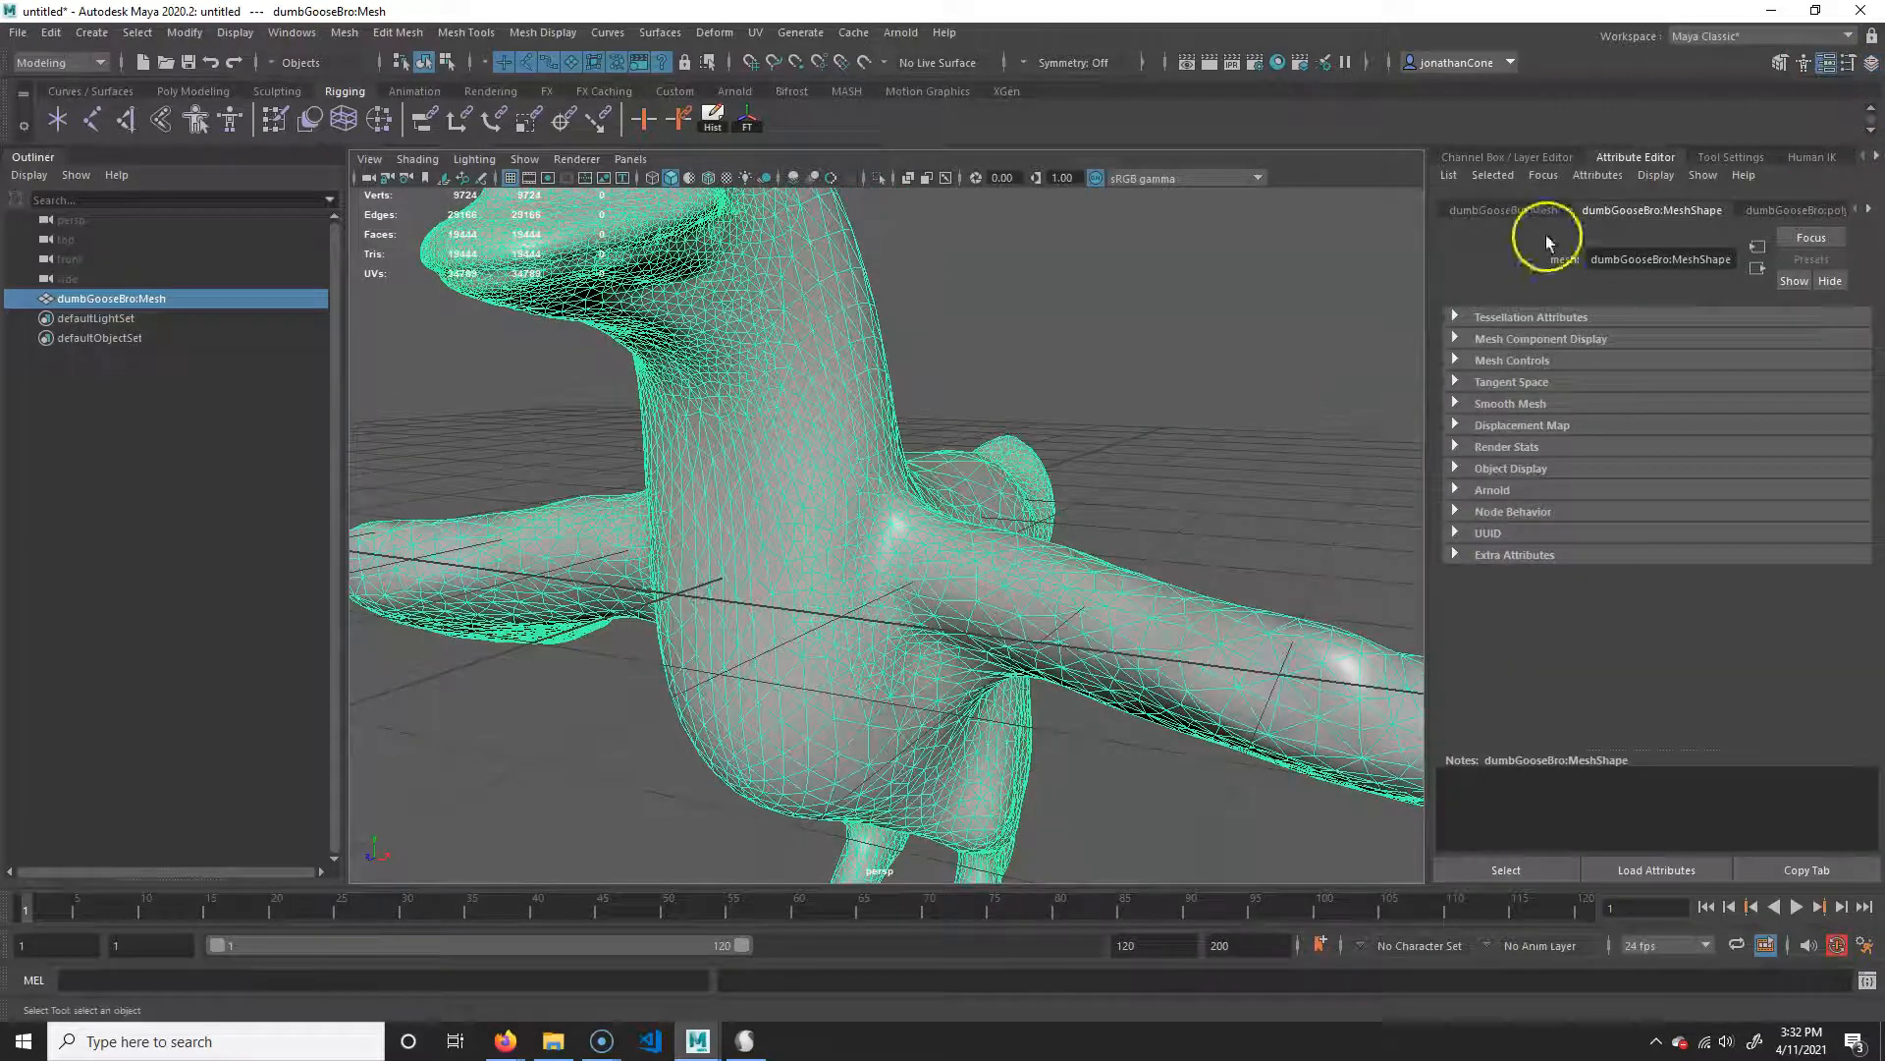
{"action": "left_click", "coordinate": [1875, 210]}
{"action": "left_click", "coordinate": [1819, 211]}
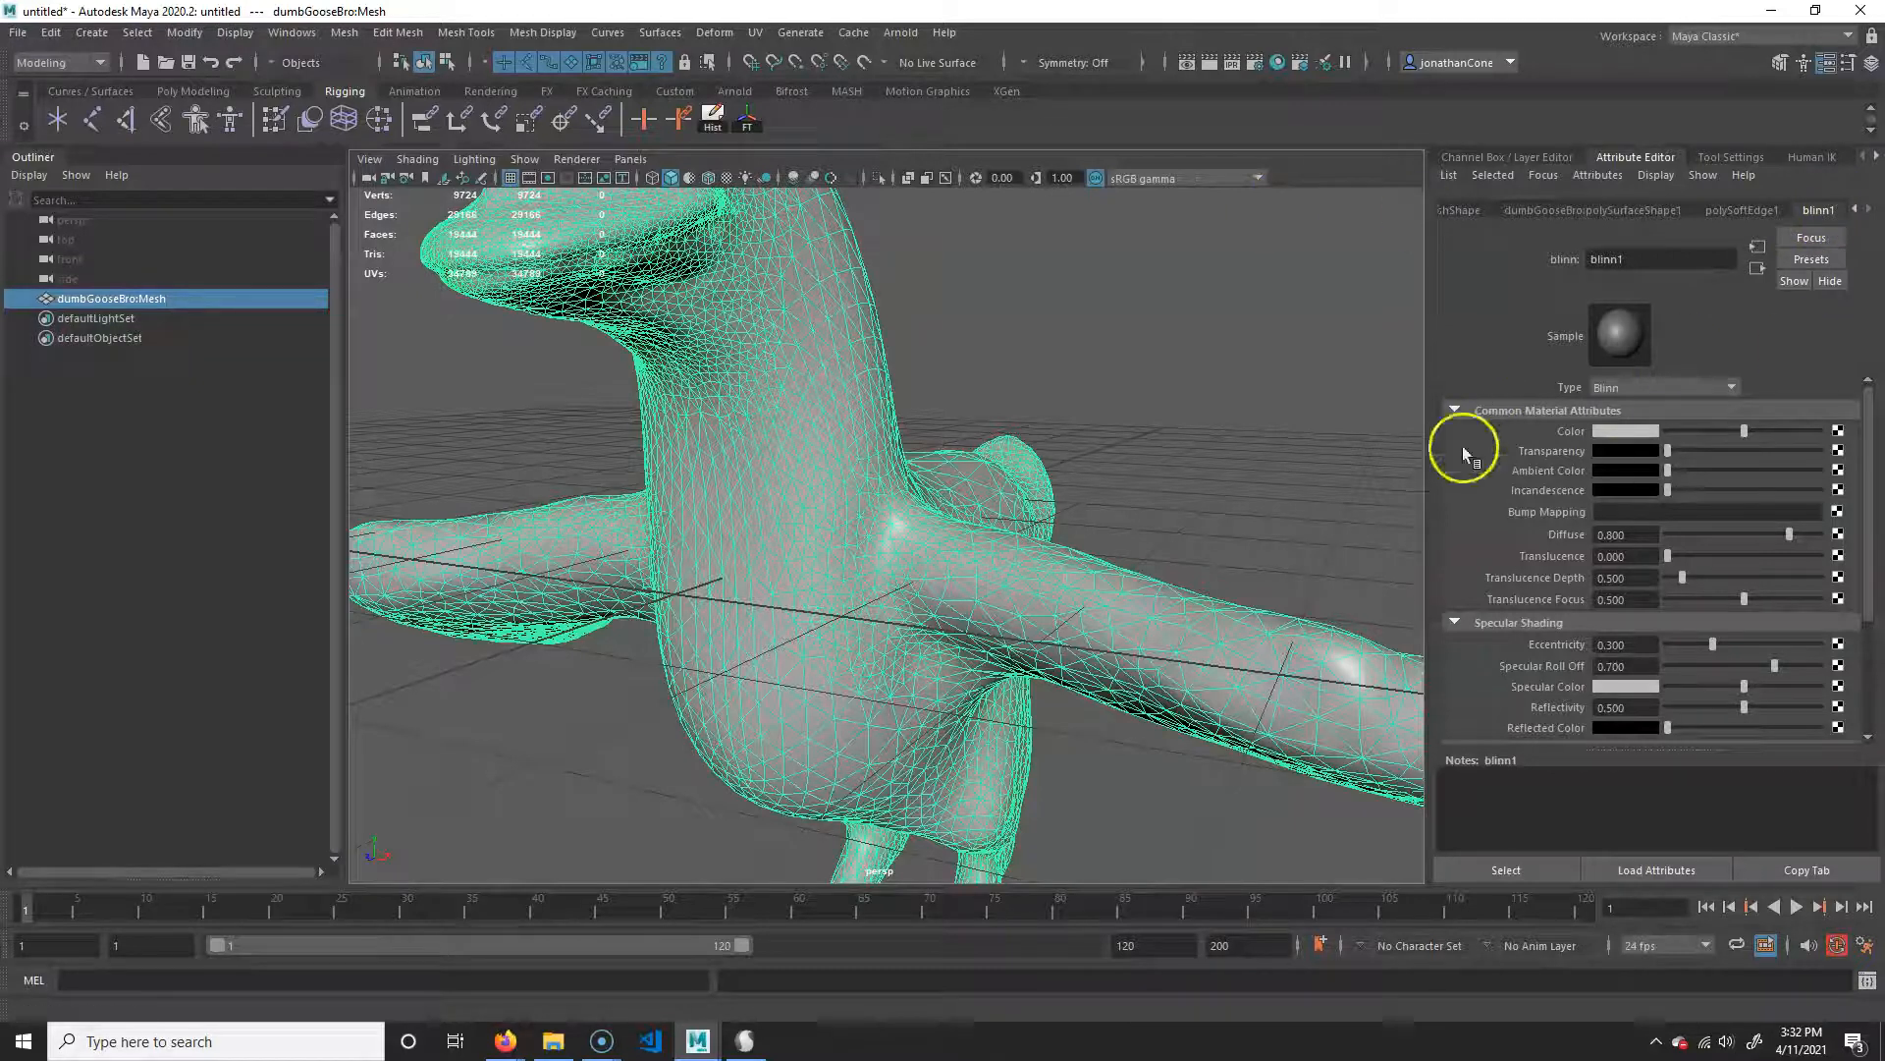
{"action": "left_click", "coordinate": [1159, 296]}
{"action": "middle_click_drag", "start_coordinate": [1110, 470], "coordinate": [1170, 484], "text": "alt"}
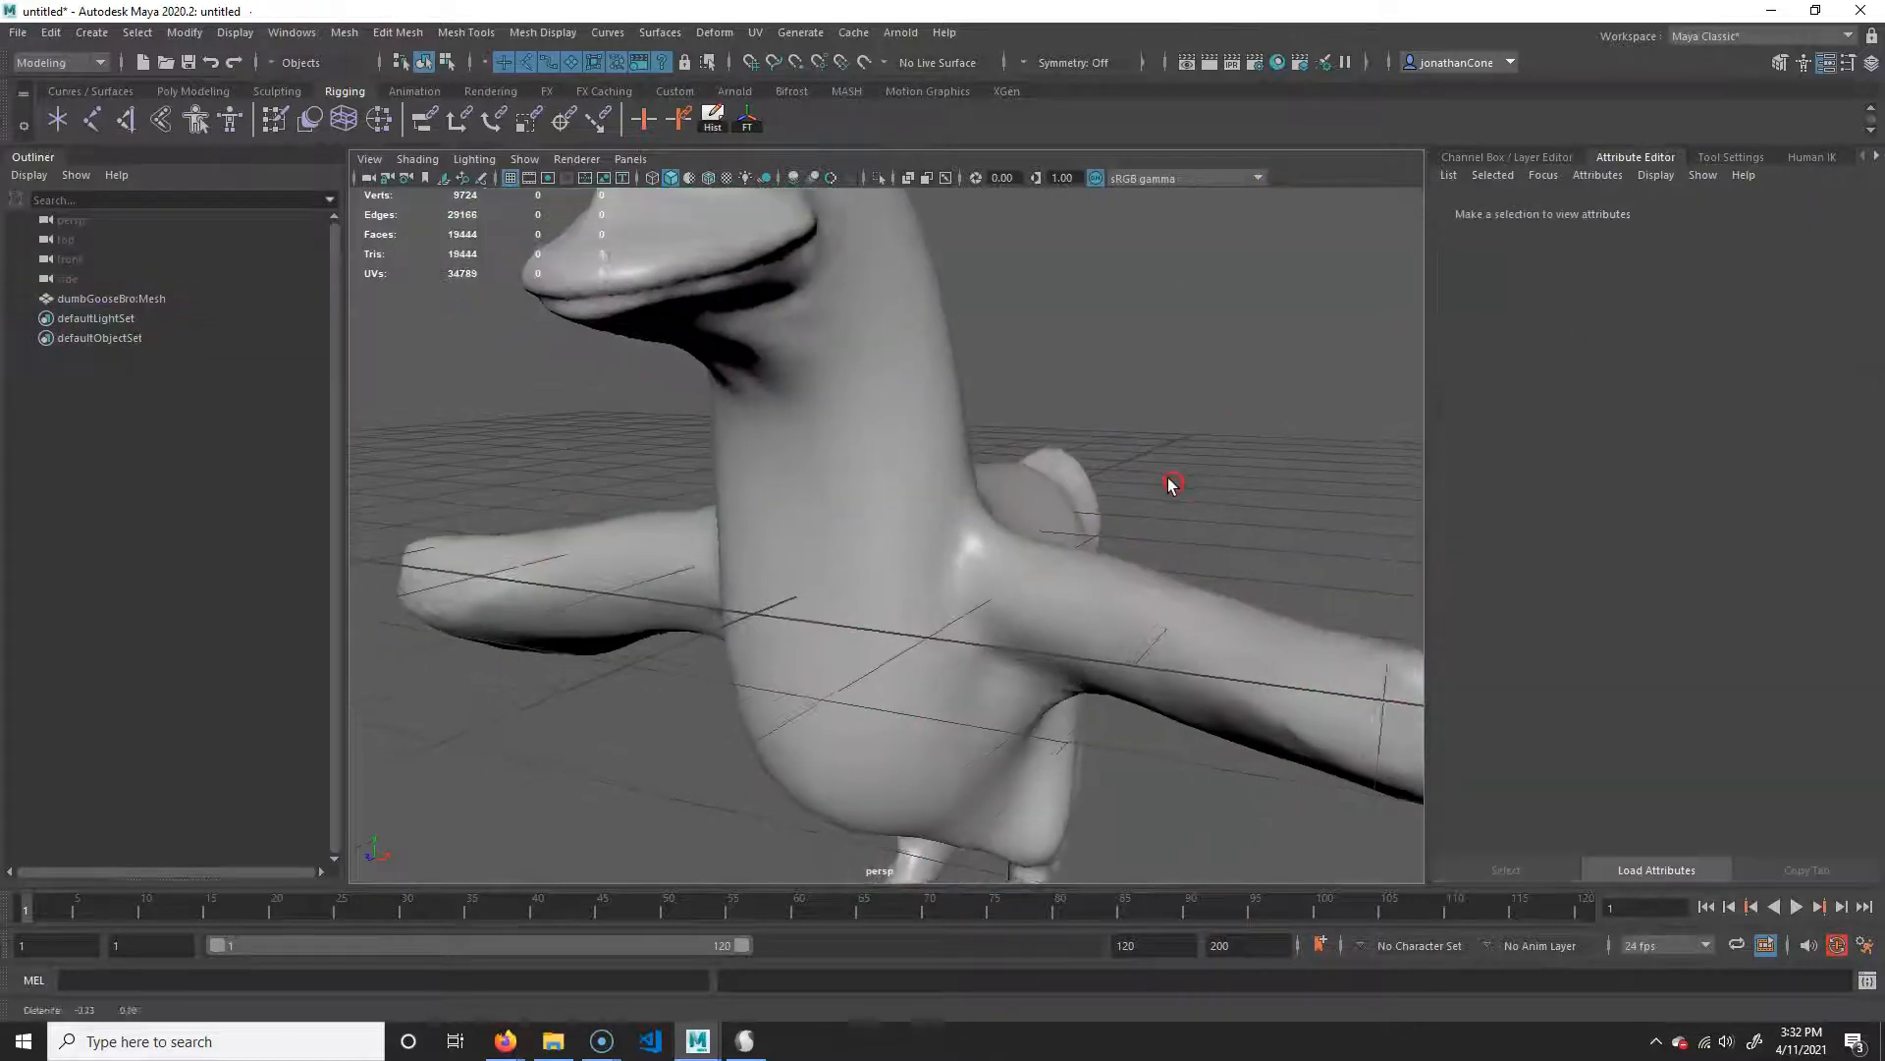
Open the Hypershade and reposition its window so that all of it is in view.
{"action": "left_click", "coordinate": [1277, 64]}
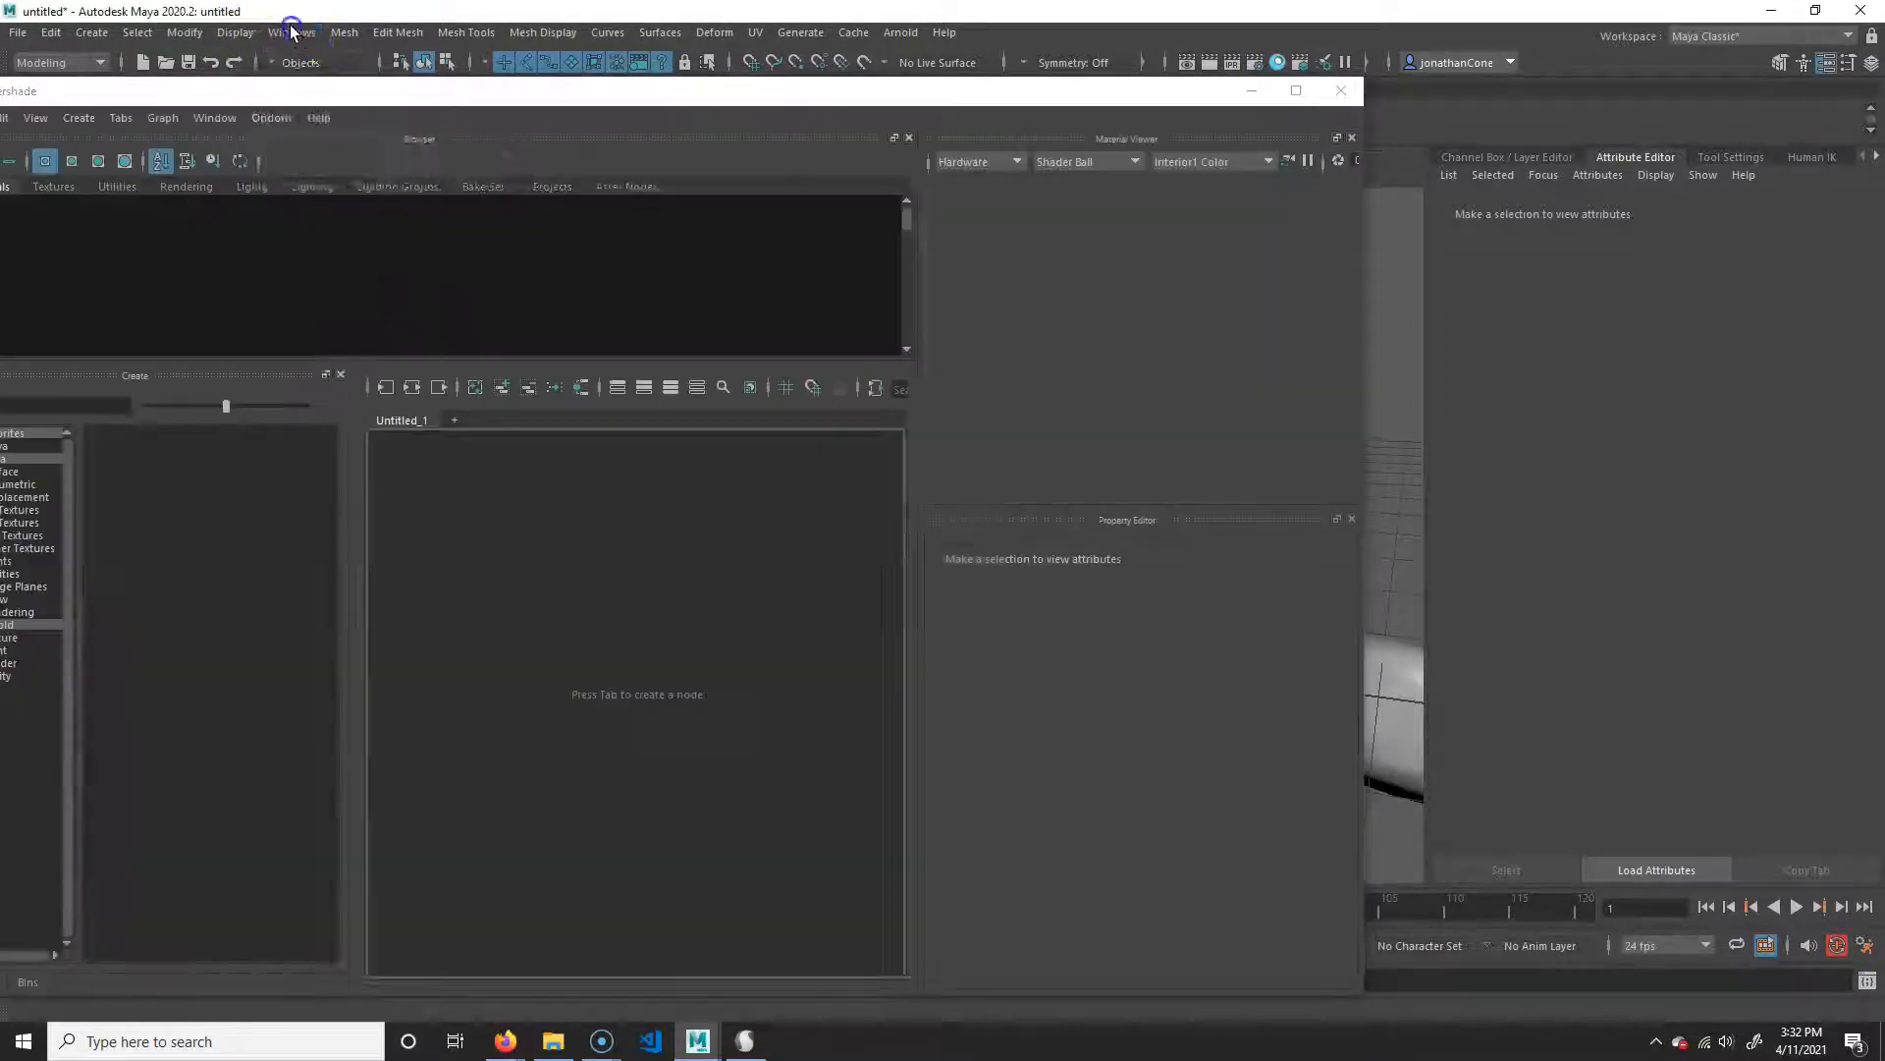
{"action": "left_click", "coordinate": [280, 32]}
{"action": "mouse_move", "coordinate": [409, 168]}
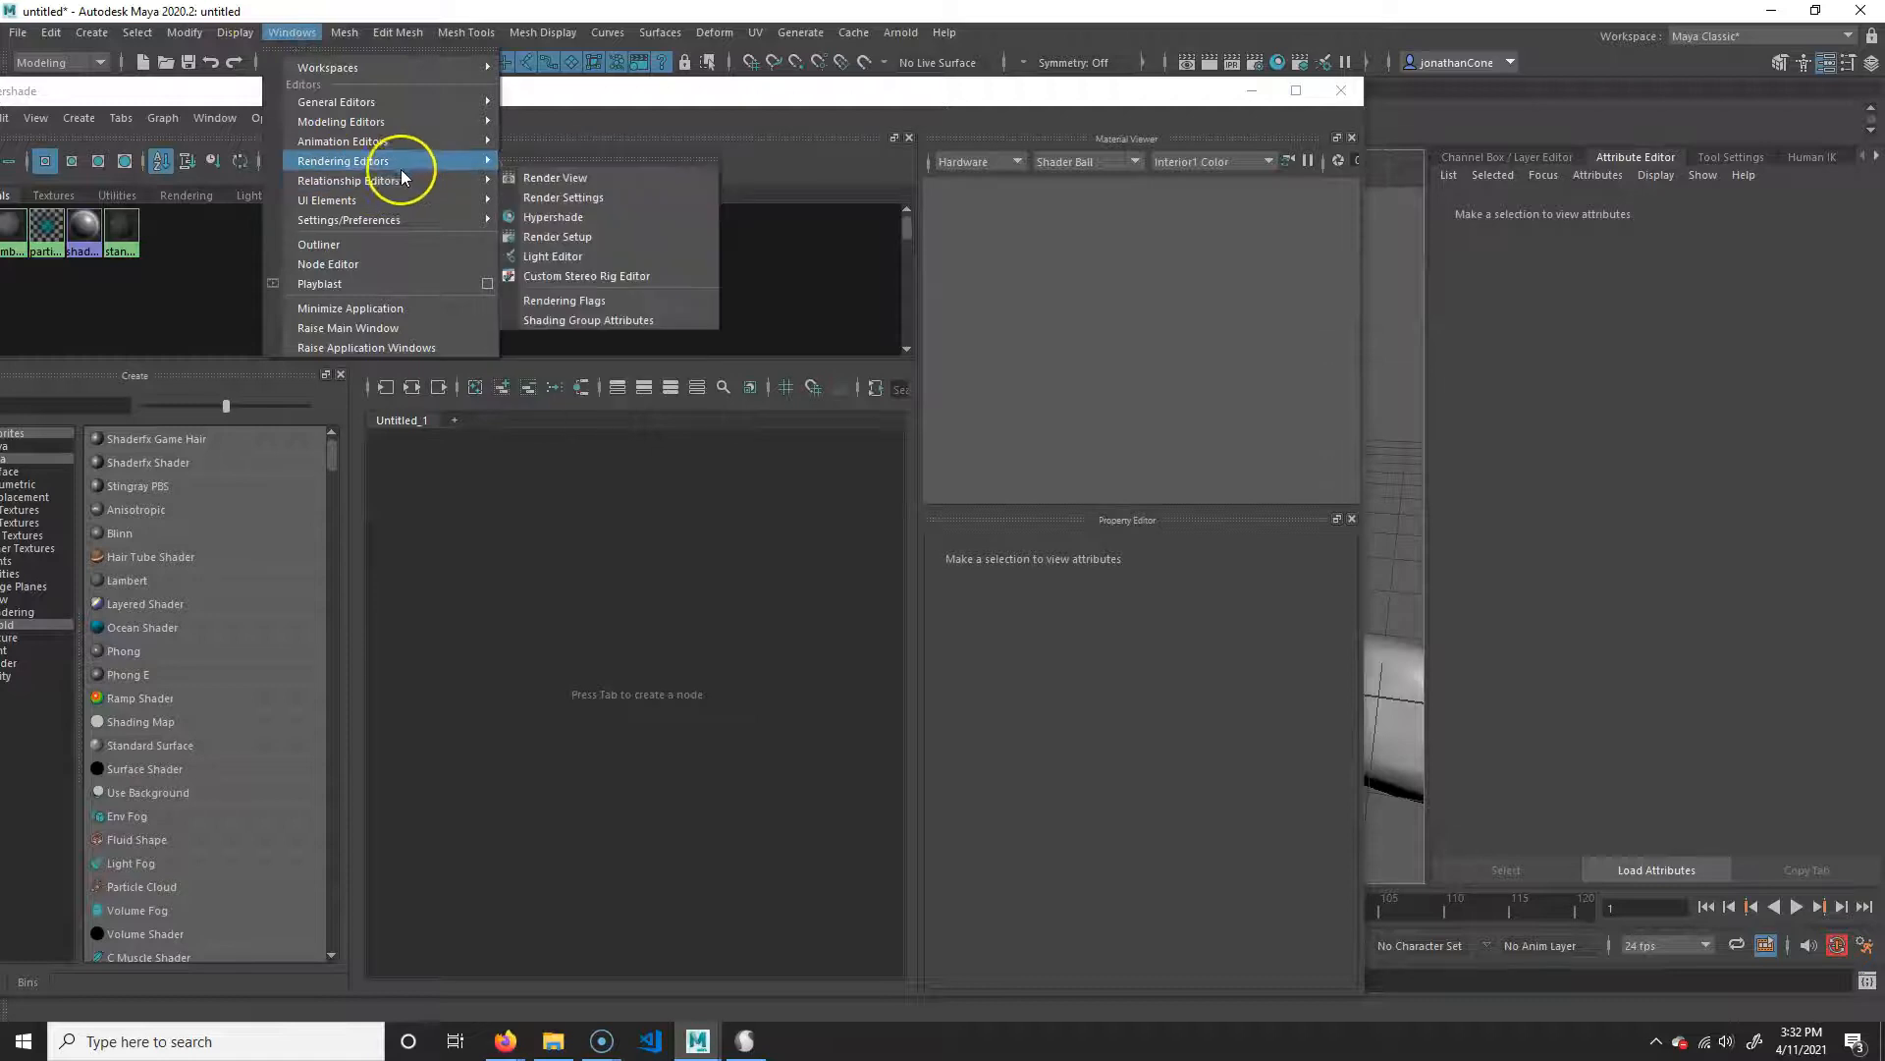
{"action": "left_click", "coordinate": [1033, 102]}
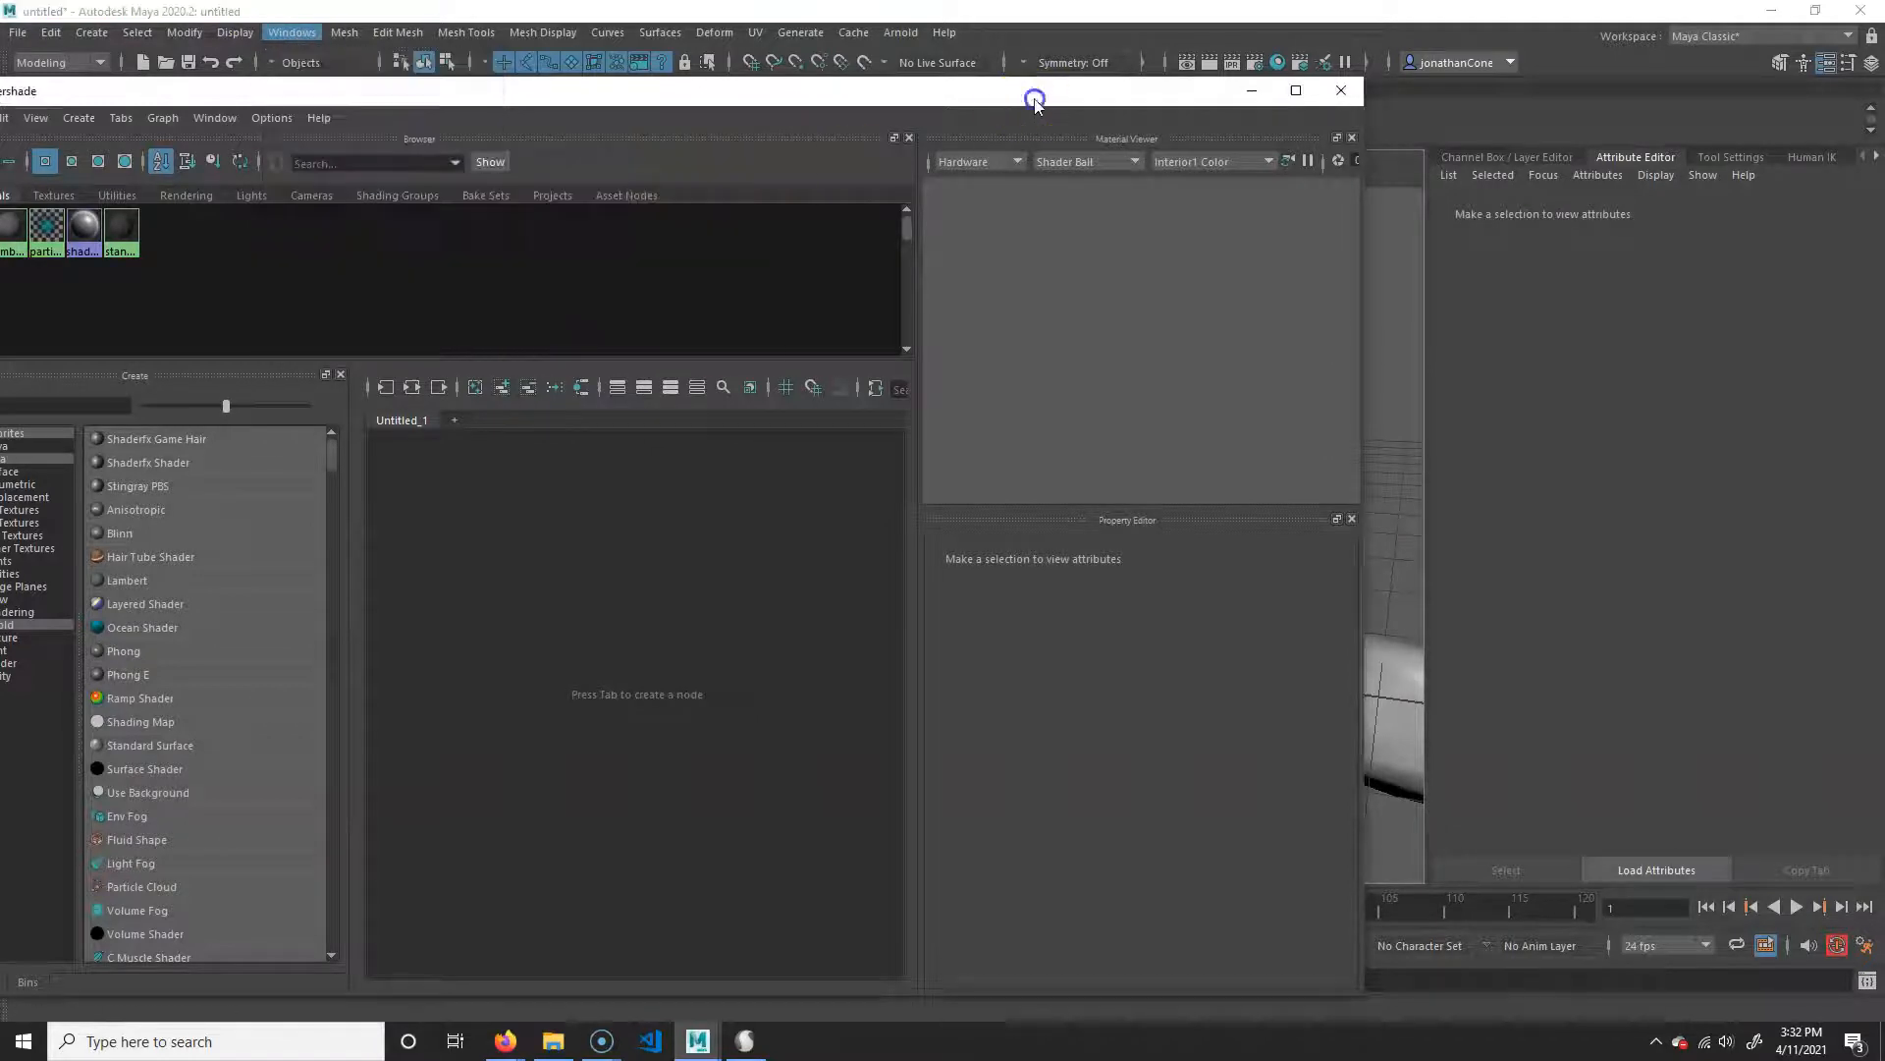
{"action": "left_click_drag", "start_coordinate": [725, 103], "coordinate": [1113, 113]}
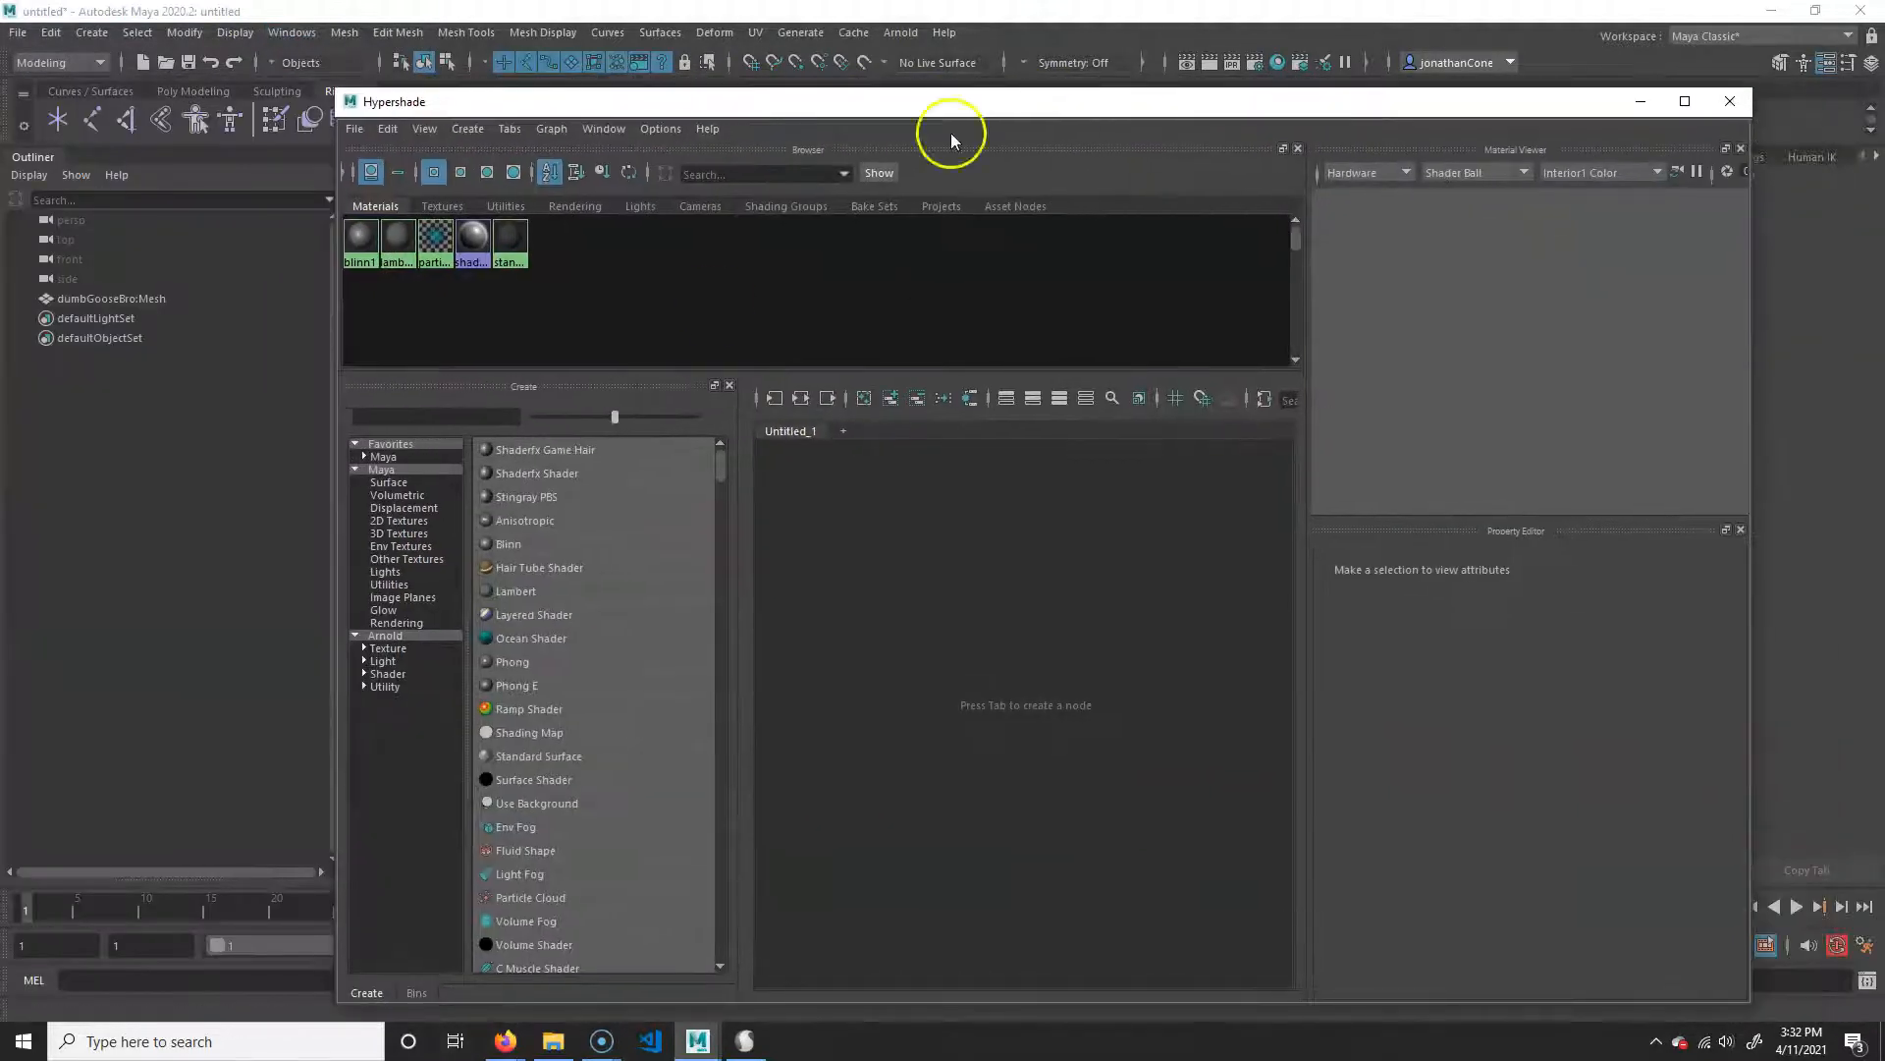
Rename the blinn1 material as goose_mat in the Hypershade.
{"action": "left_click", "coordinate": [368, 243]}
{"action": "left_click_drag", "start_coordinate": [782, 112], "coordinate": [655, 182]}
{"action": "left_click", "coordinate": [1435, 656]}
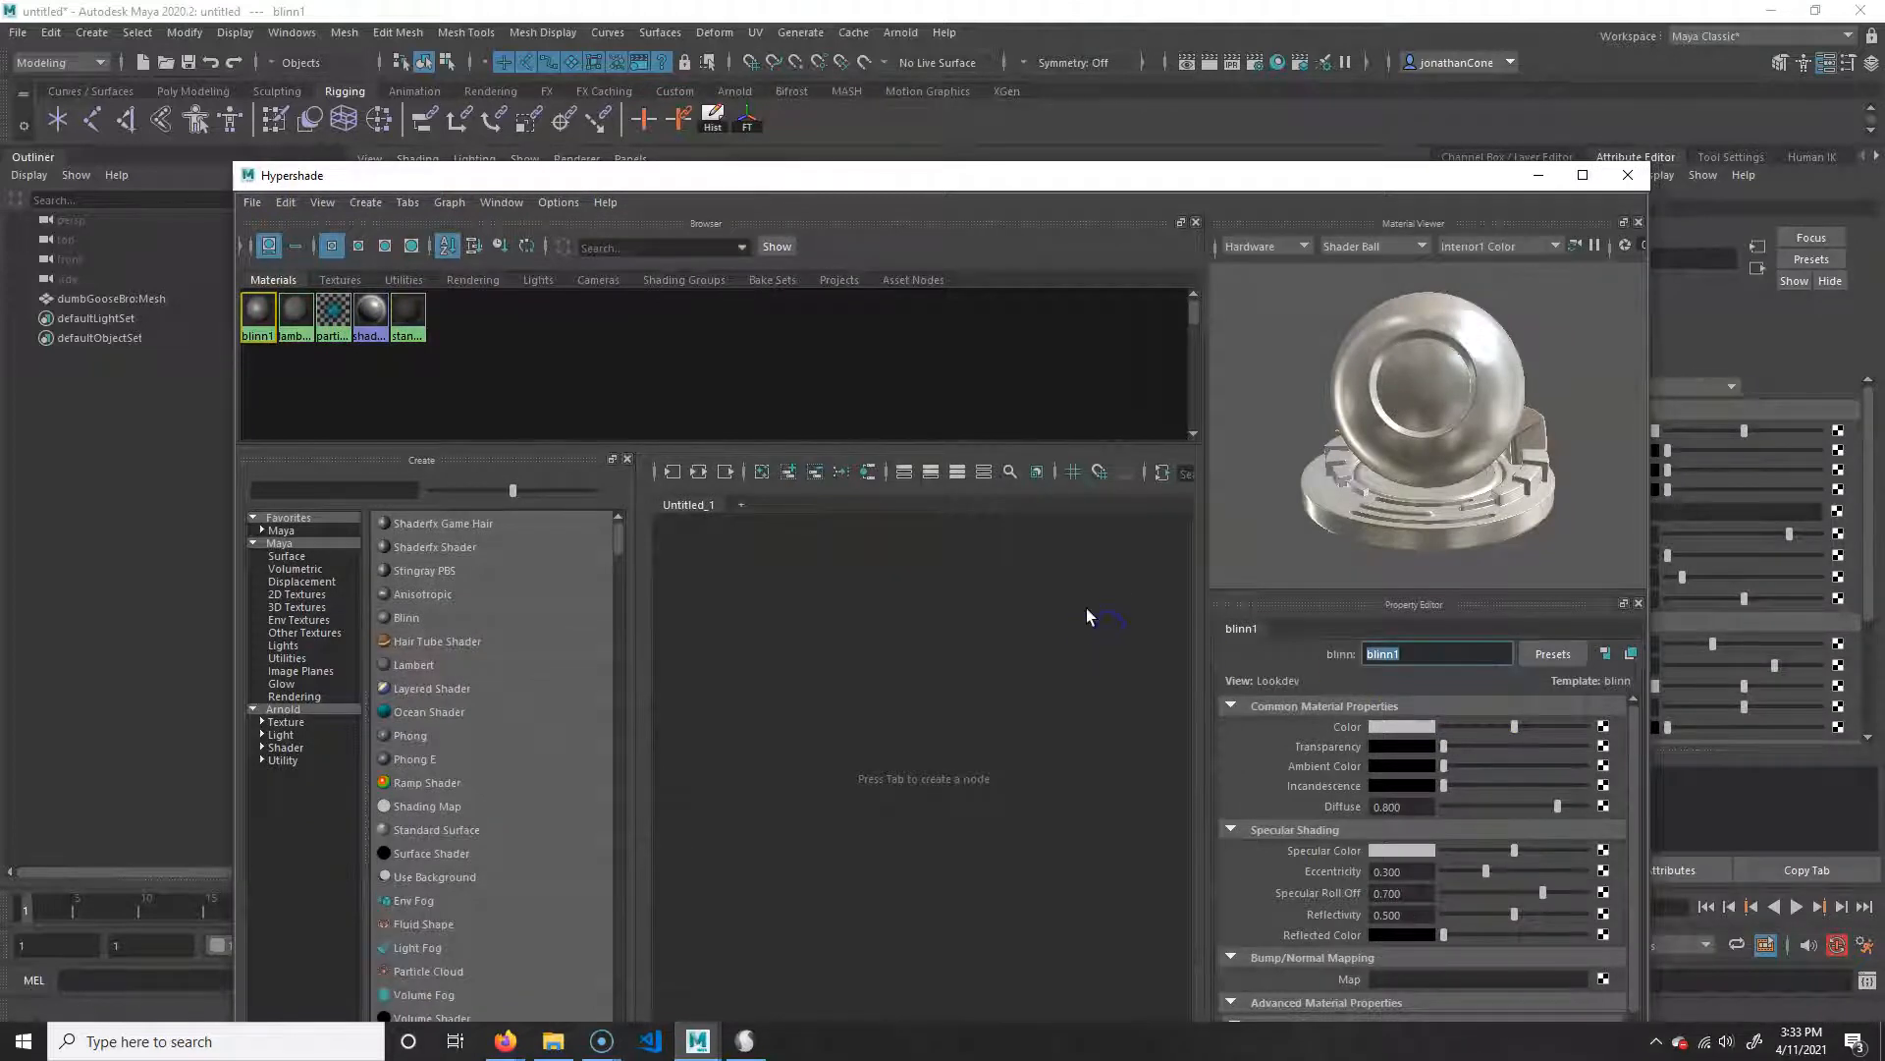
{"action": "type", "text": "goose_mat"}
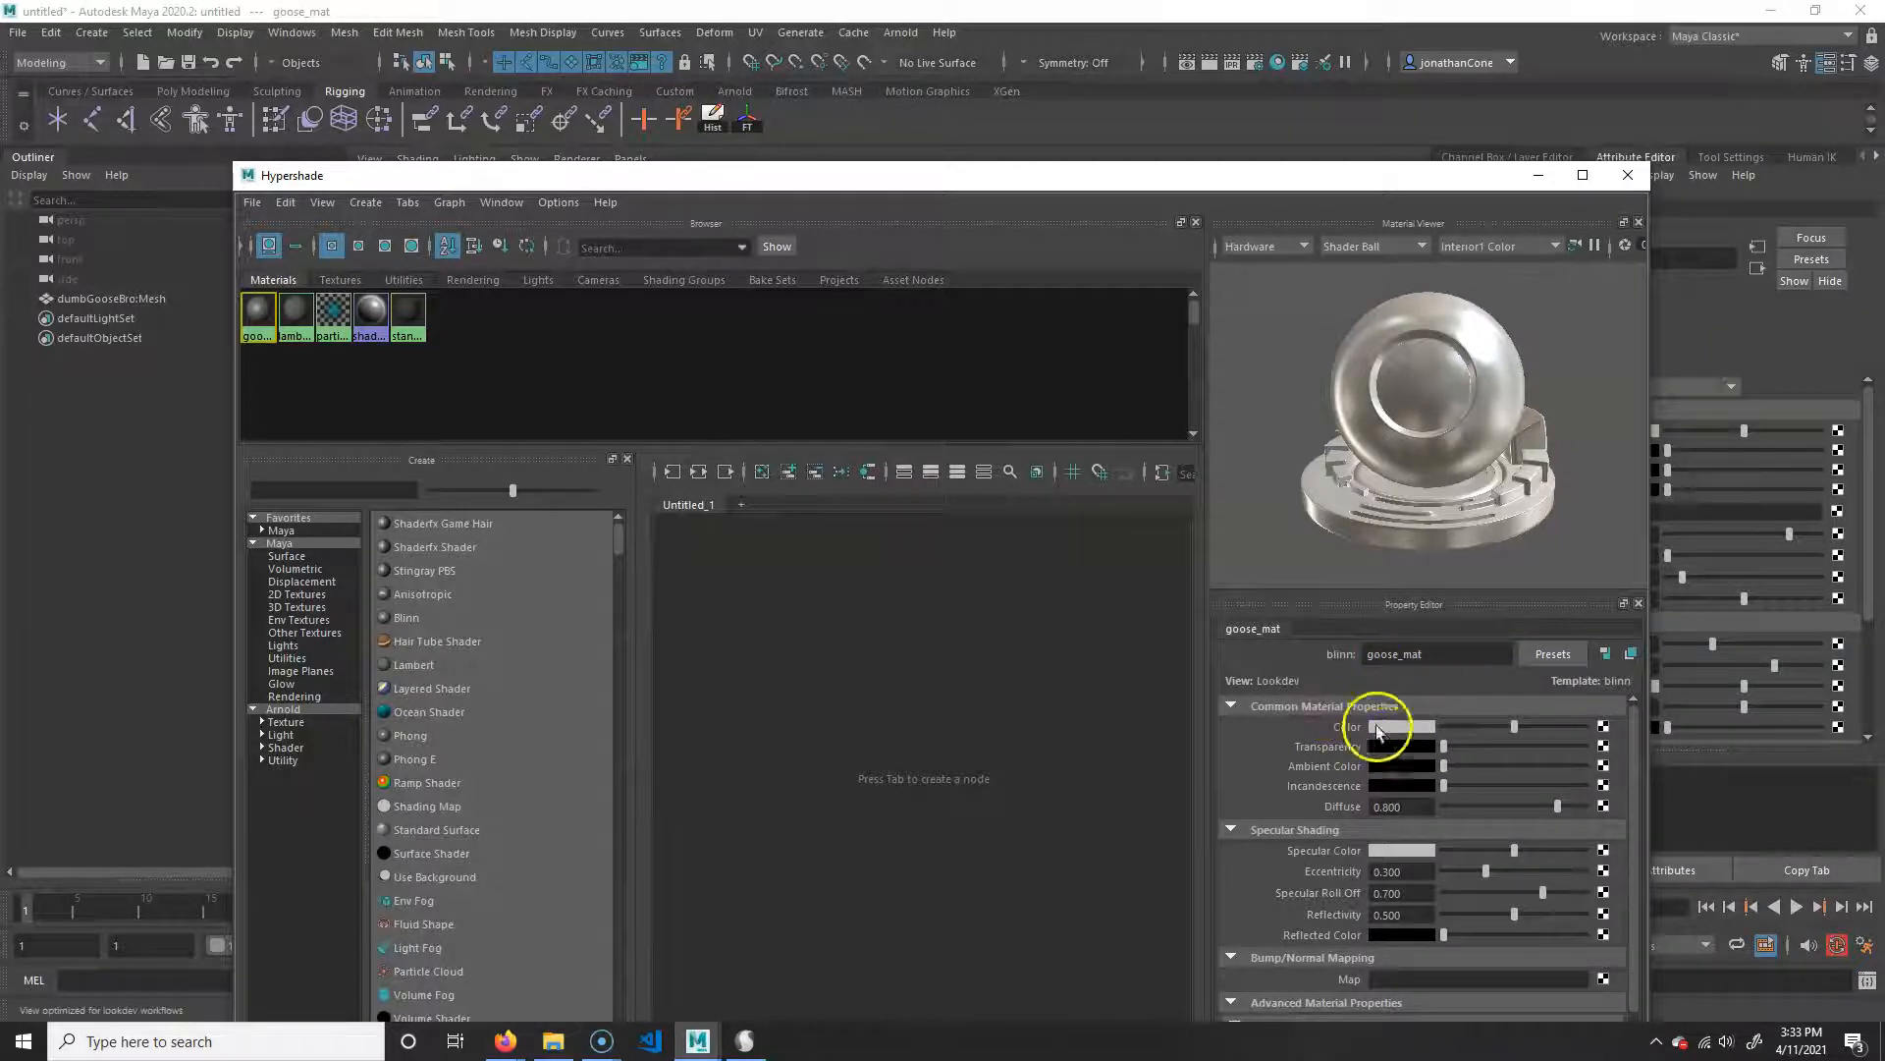
Connect a File texture to goose_mat's color and load dumbGooseBroColorMap.png from the dumbGoose folder on the Desktop.
{"action": "left_click", "coordinate": [1602, 729]}
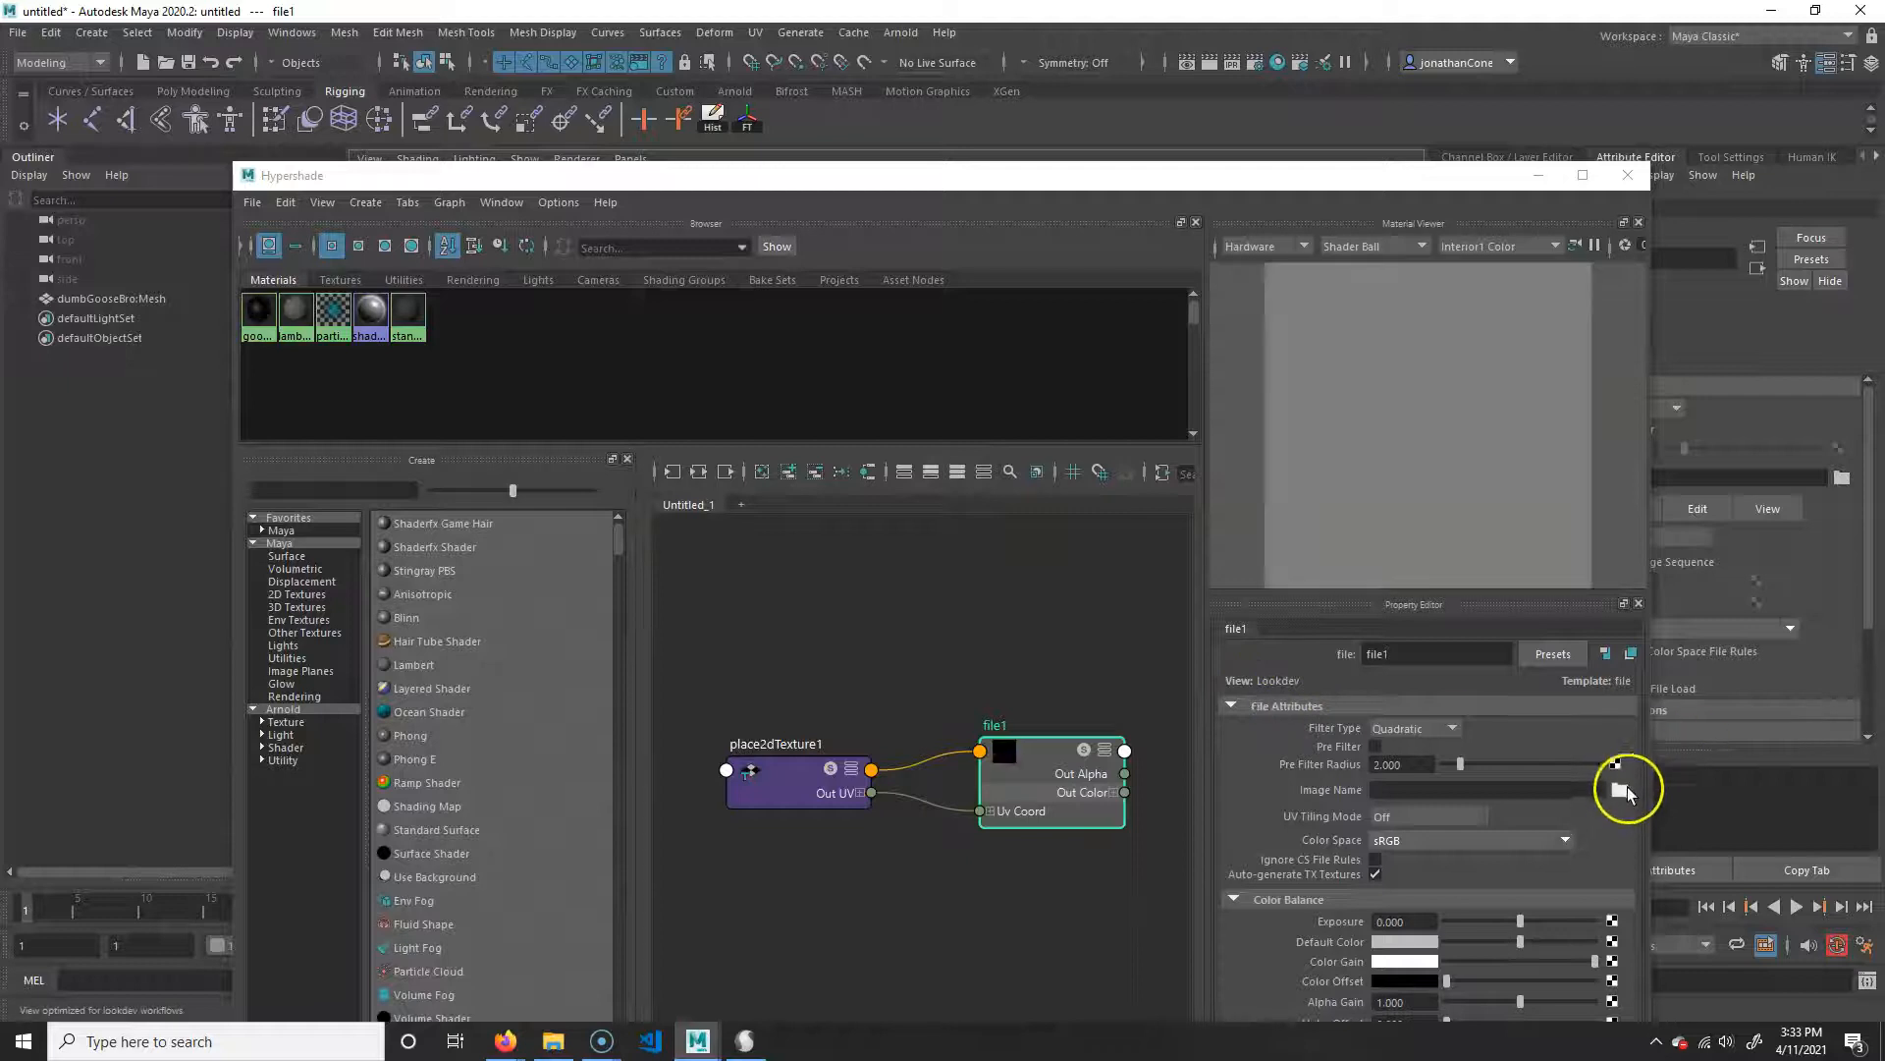
{"action": "left_click", "coordinate": [1621, 792]}
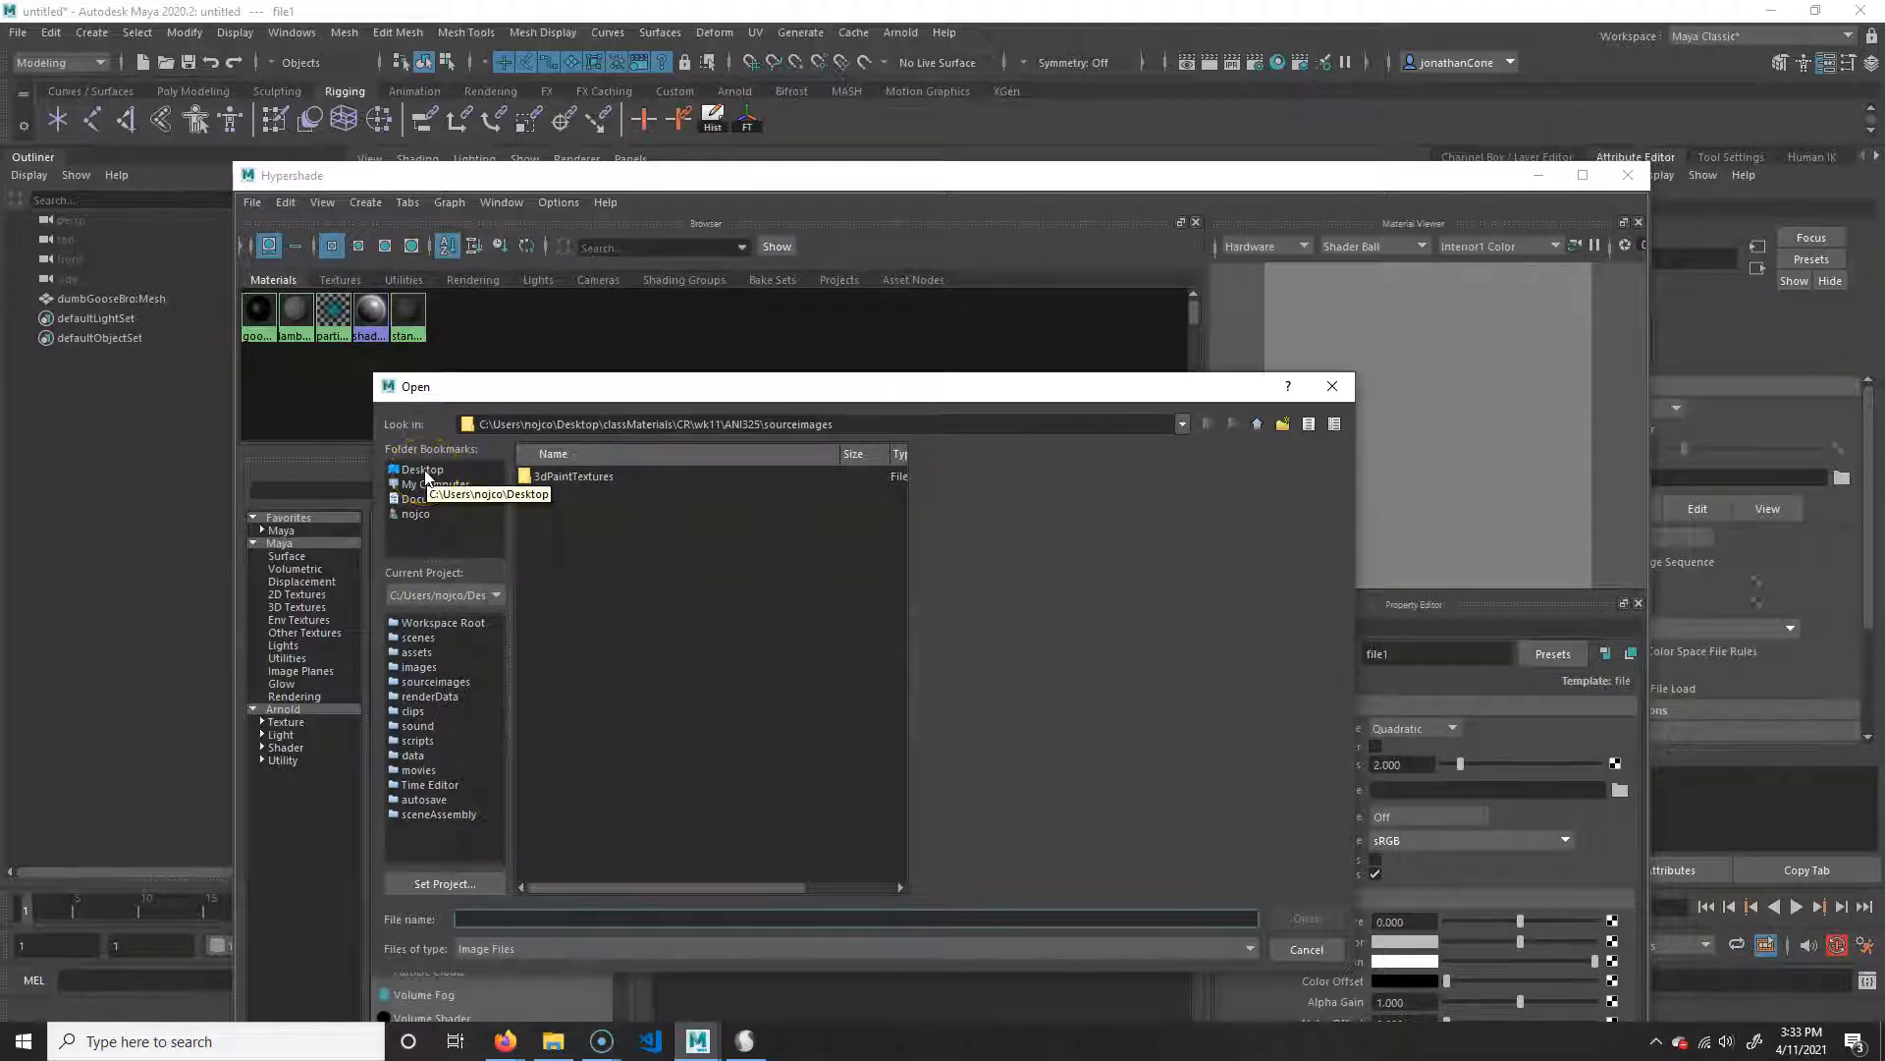
{"action": "left_click", "coordinate": [424, 471]}
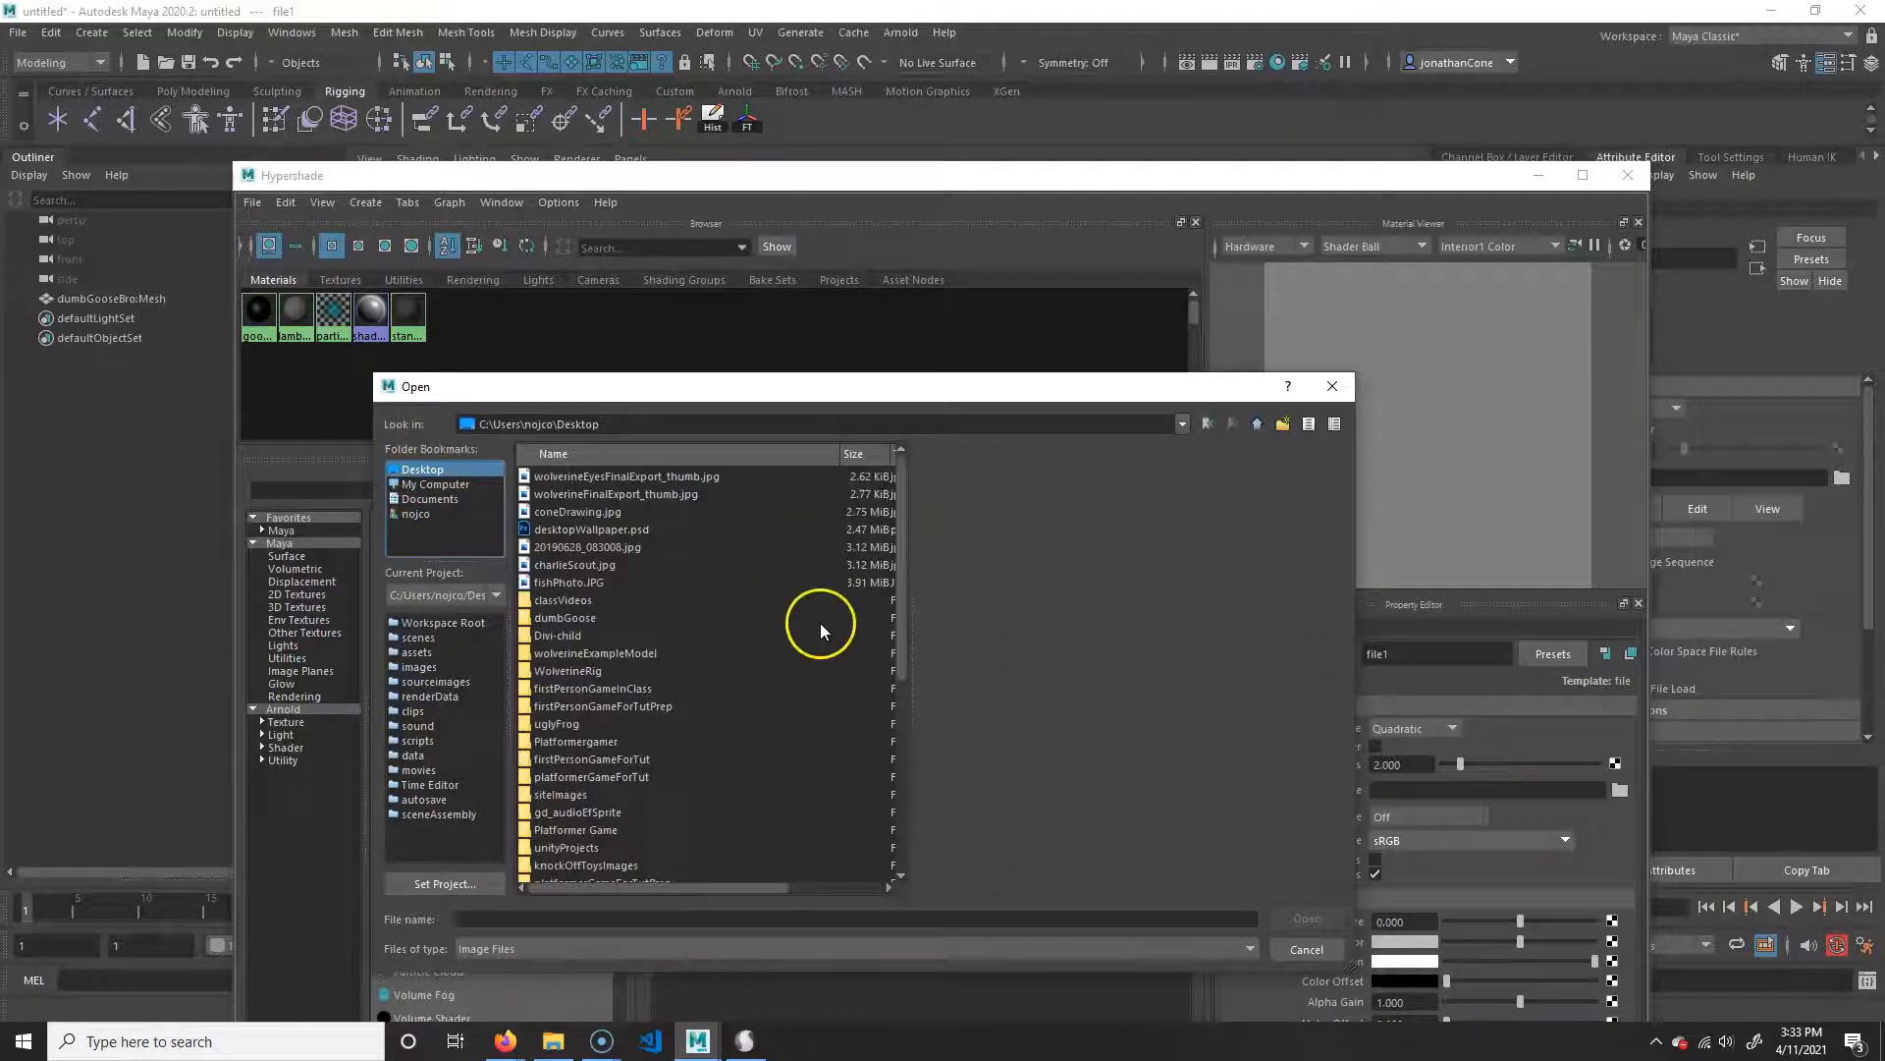
{"action": "double_click", "coordinate": [564, 618]}
{"action": "left_click", "coordinate": [614, 476]}
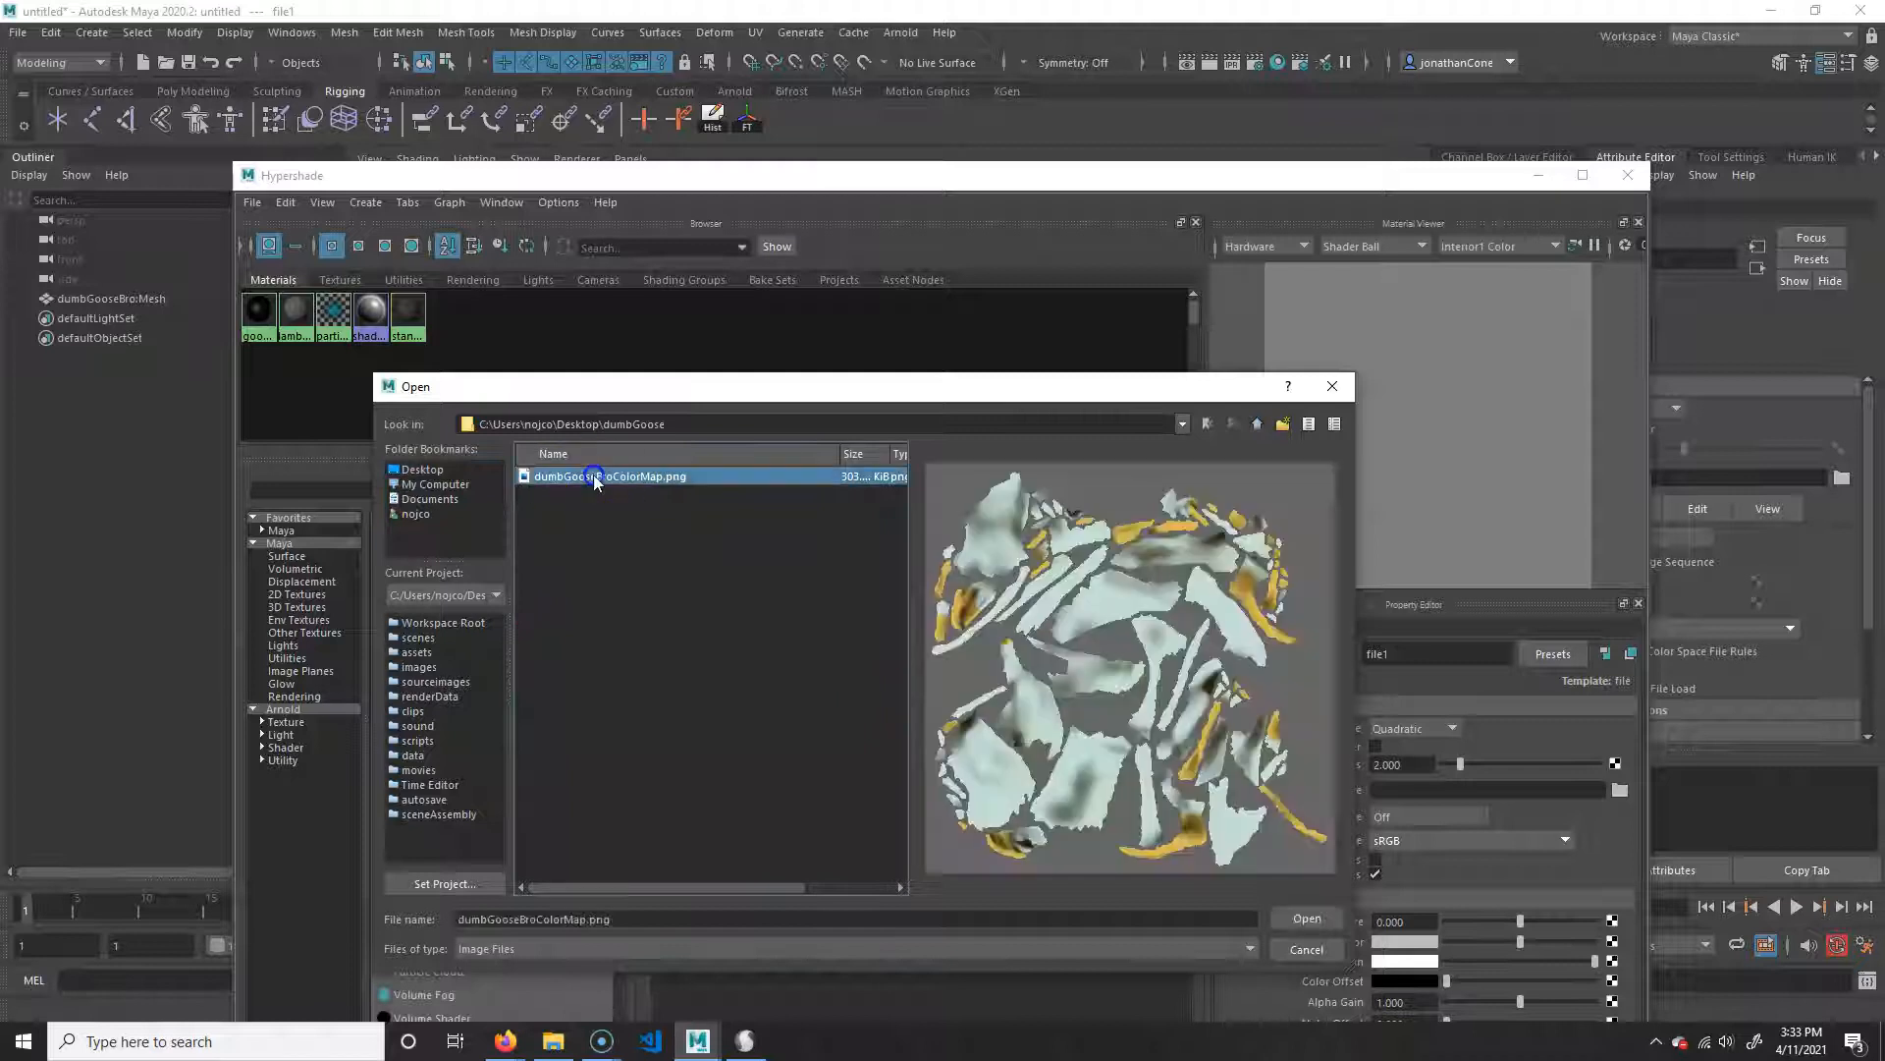
{"action": "left_click", "coordinate": [1304, 918]}
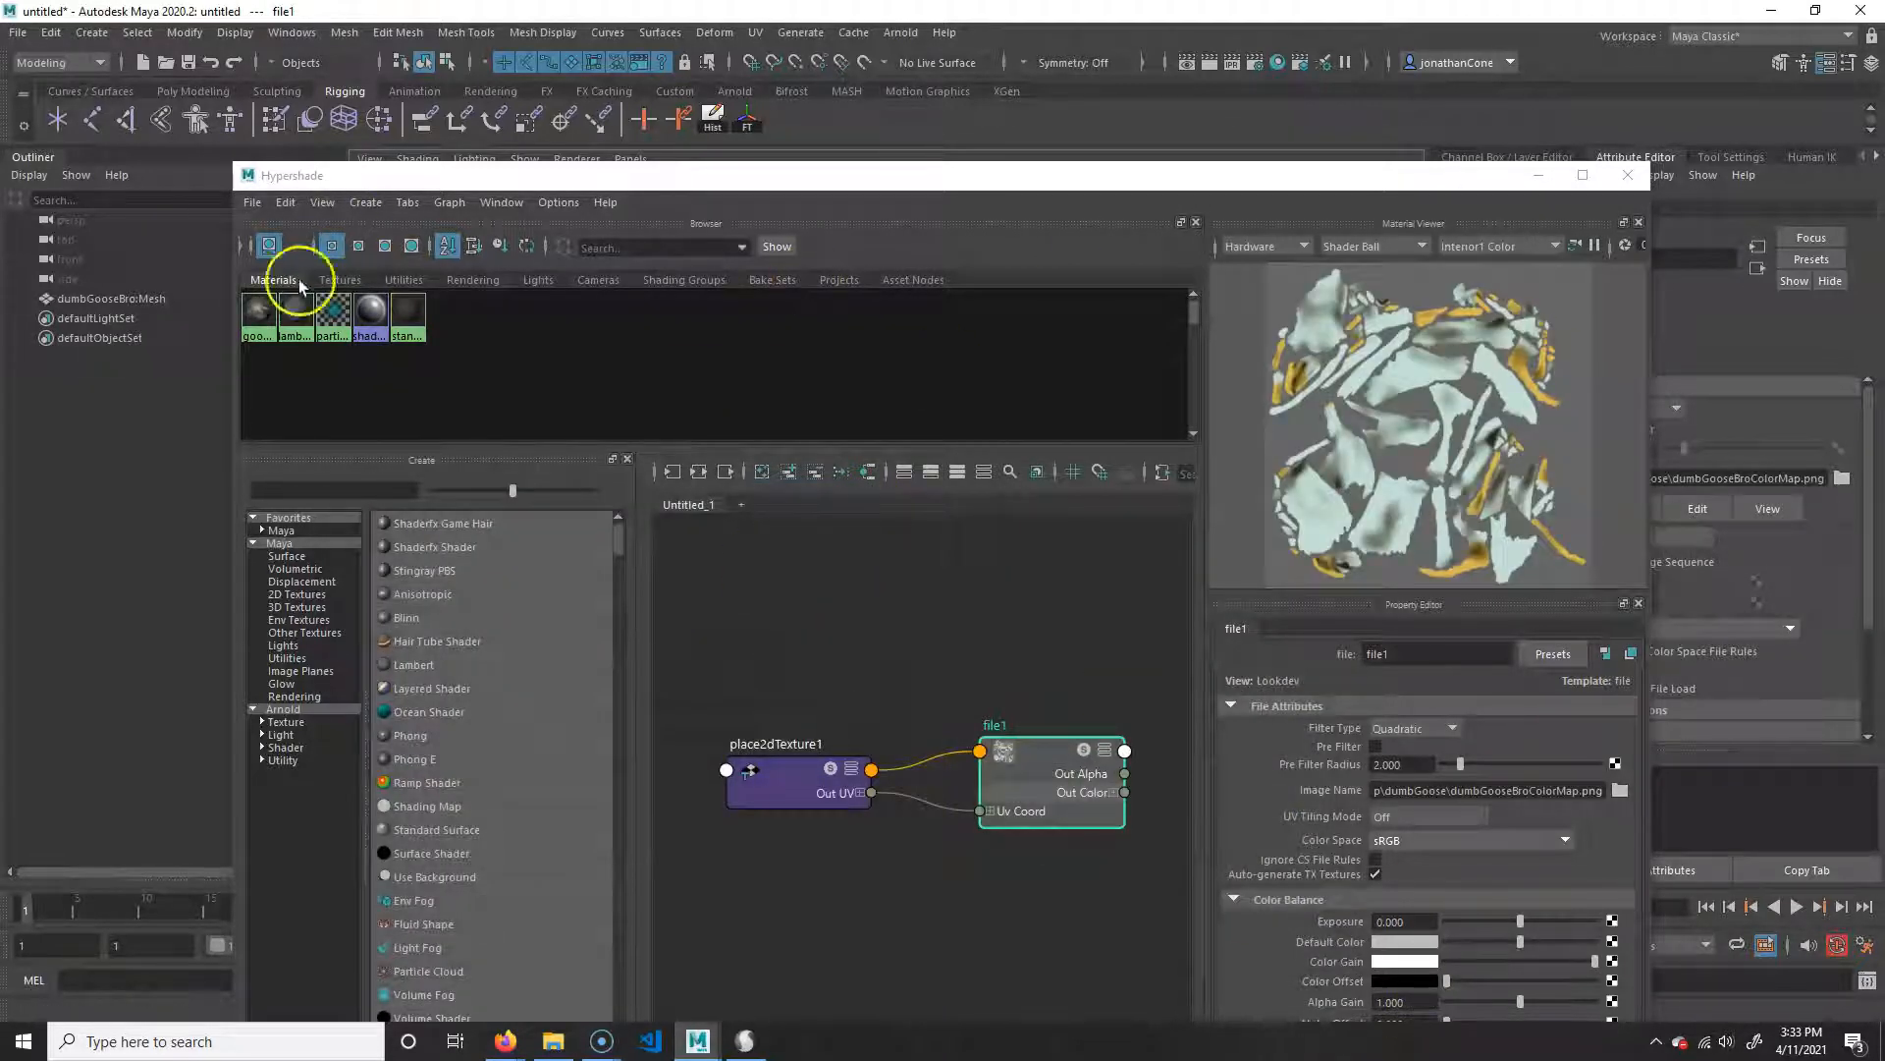
Darken goose_mat's specular color to near black, set its eccentricity to 0.762 and reflectivity to 0, and close the Hypershade.
{"action": "left_click", "coordinate": [258, 312]}
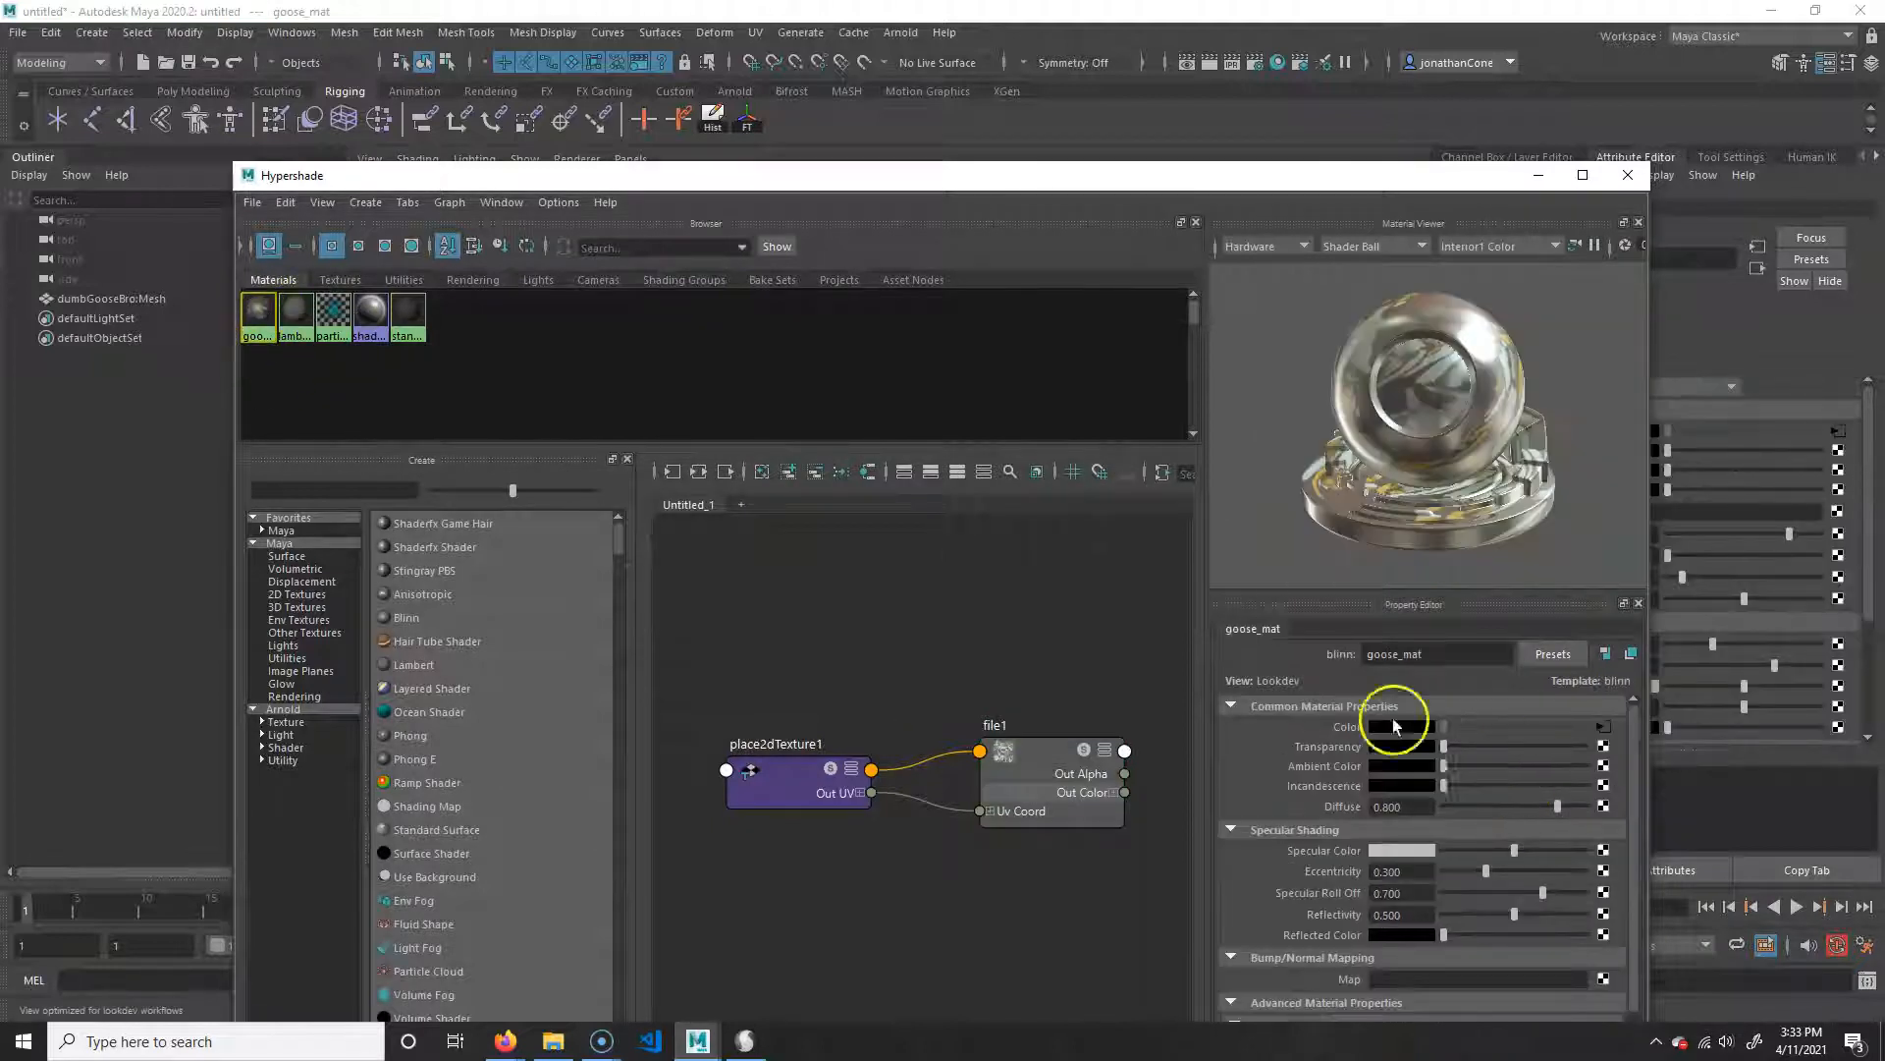
{"action": "left_click_drag", "start_coordinate": [1157, 180], "coordinate": [1237, 229]}
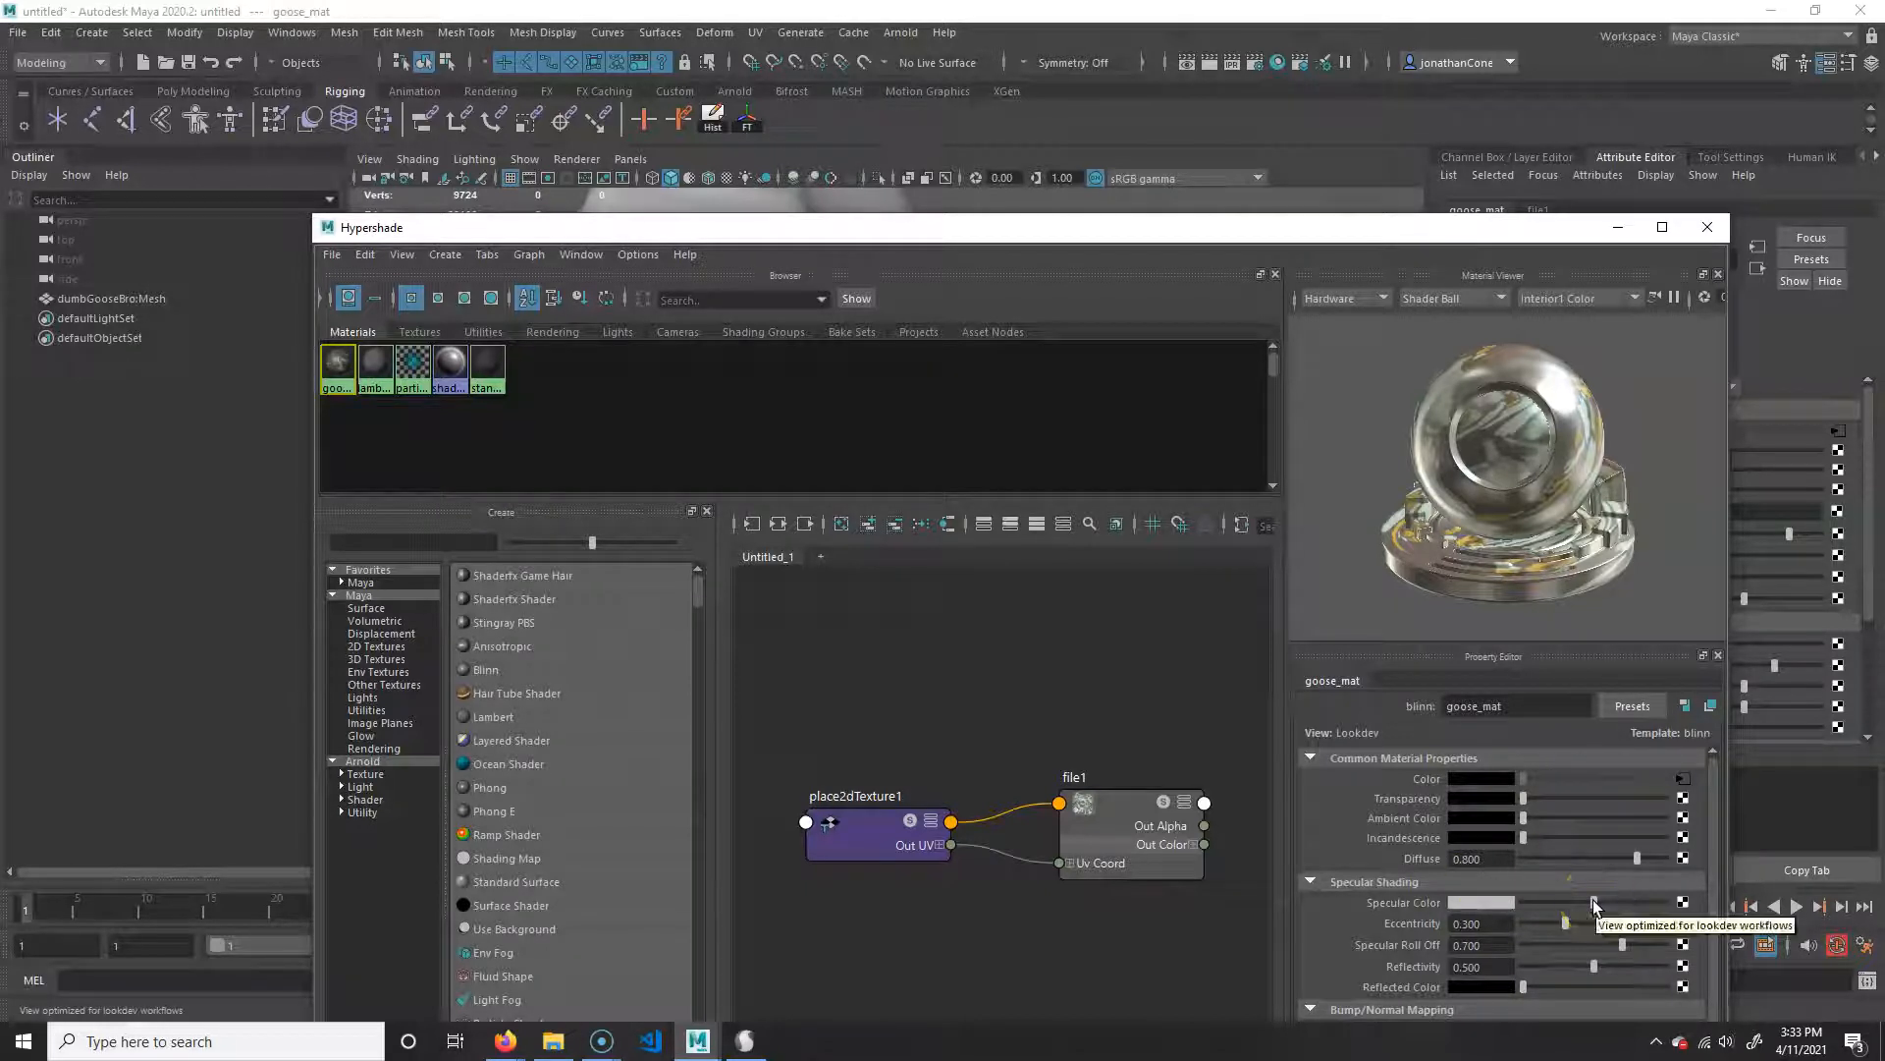
{"action": "mouse_move", "coordinate": [1593, 904]}
{"action": "left_mouse_down"}
{"action": "mouse_move", "coordinate": [1513, 908]}
{"action": "mouse_move", "coordinate": [1677, 898]}
{"action": "mouse_move", "coordinate": [1559, 904]}
{"action": "mouse_move", "coordinate": [1621, 911]}
{"action": "left_mouse_up"}
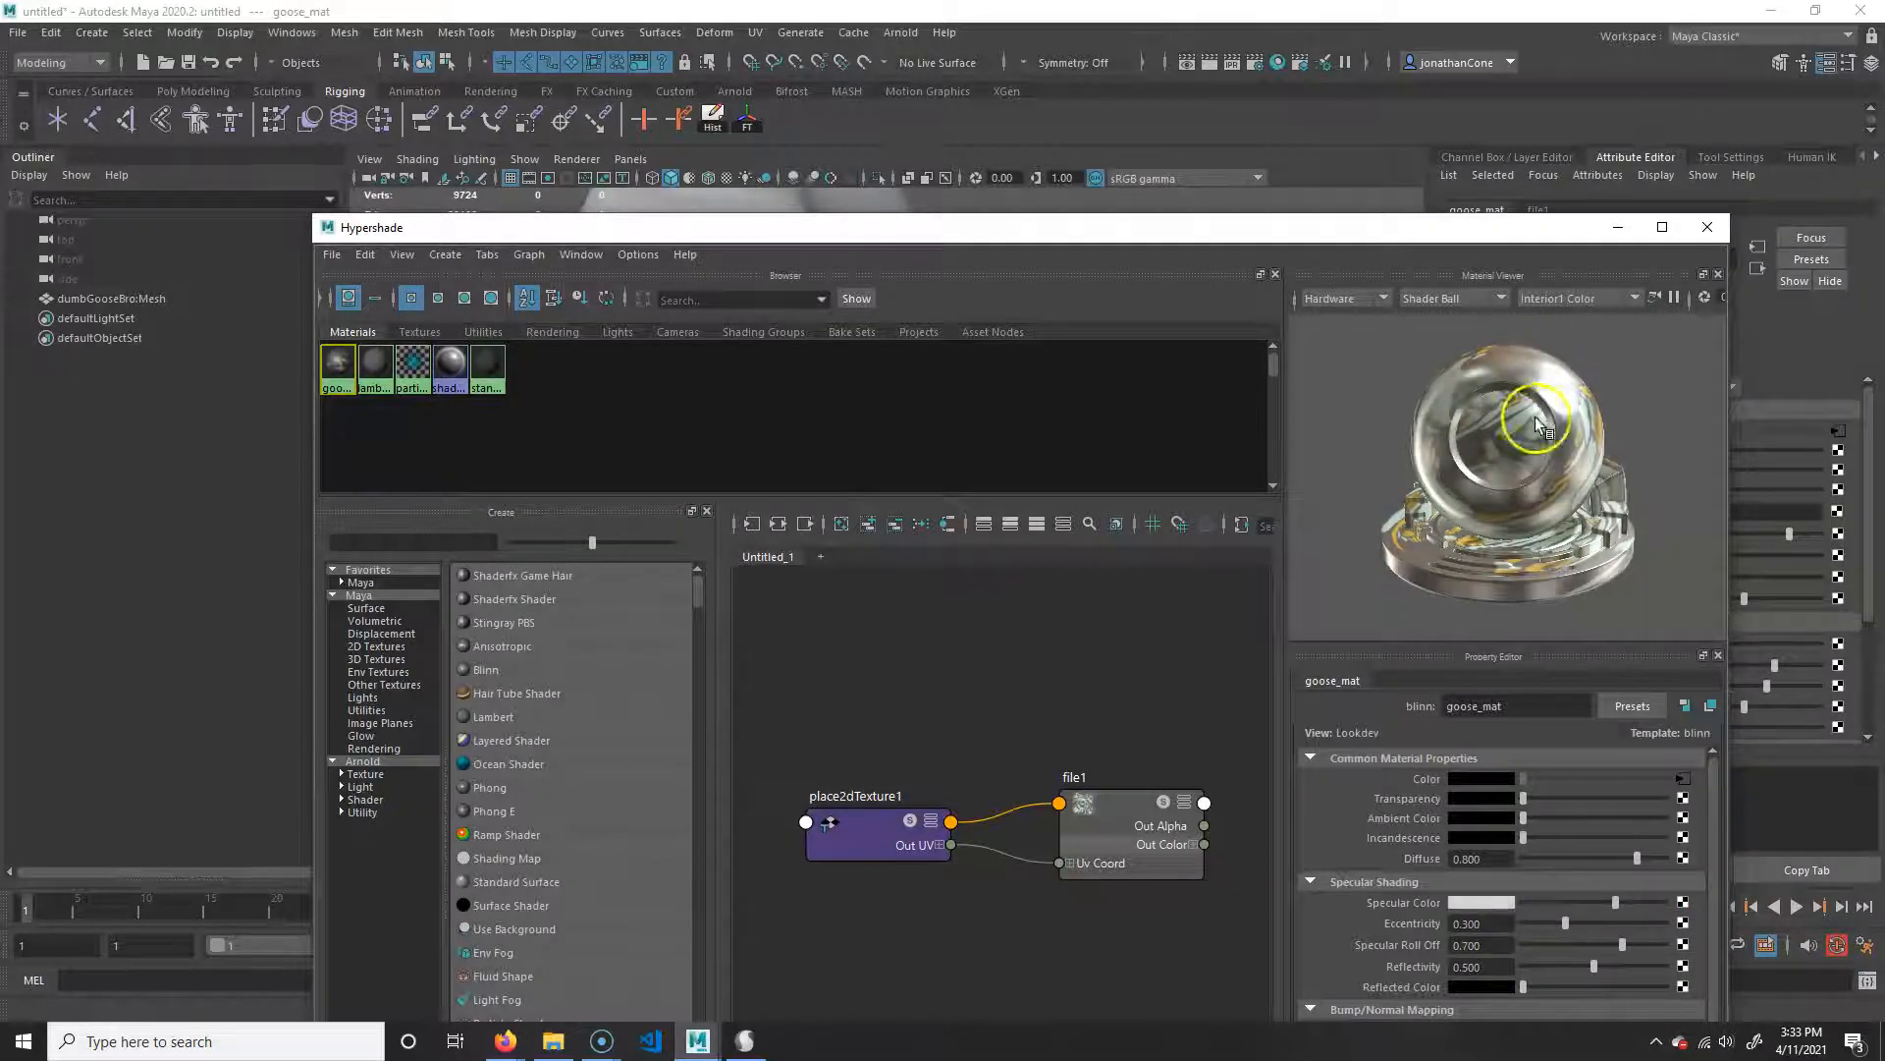
{"action": "left_click_drag", "start_coordinate": [1574, 927], "coordinate": [1532, 926]}
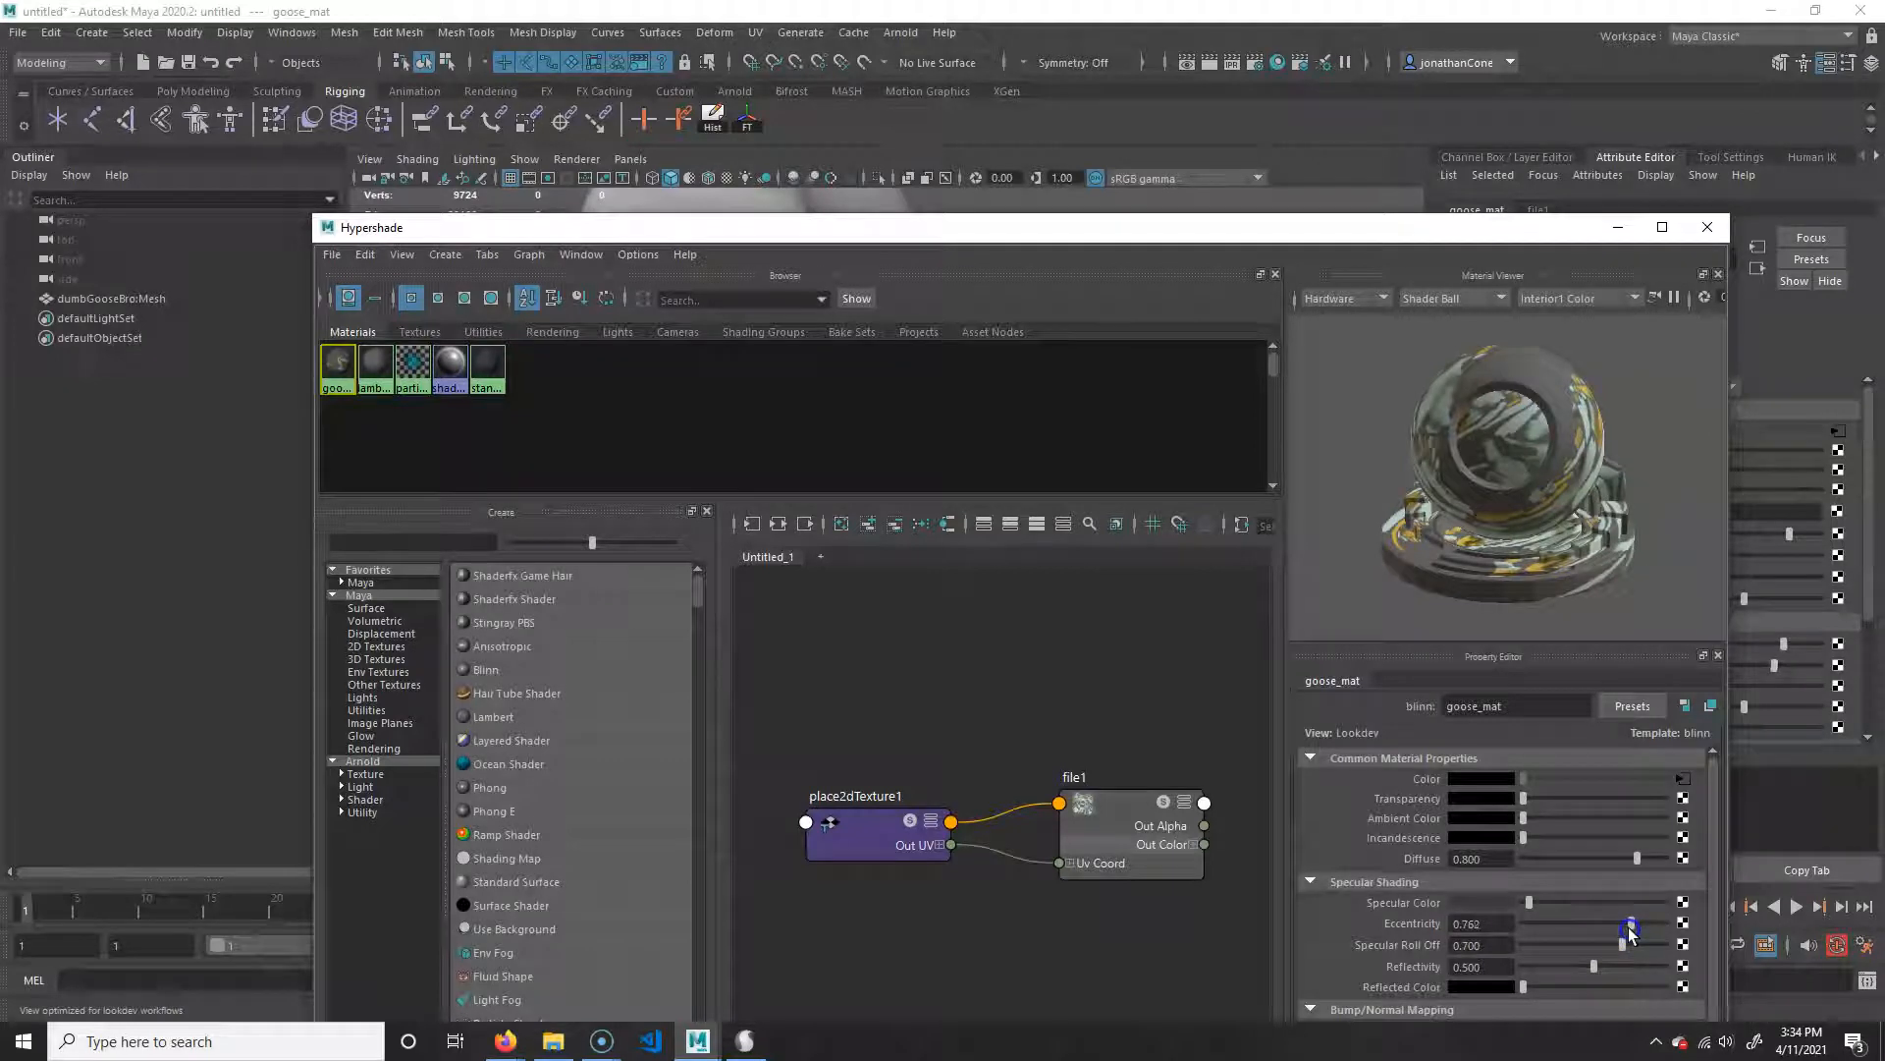
{"action": "scroll", "coordinate": [1599, 979], "scroll_direction": "down", "scroll_amount": 1}
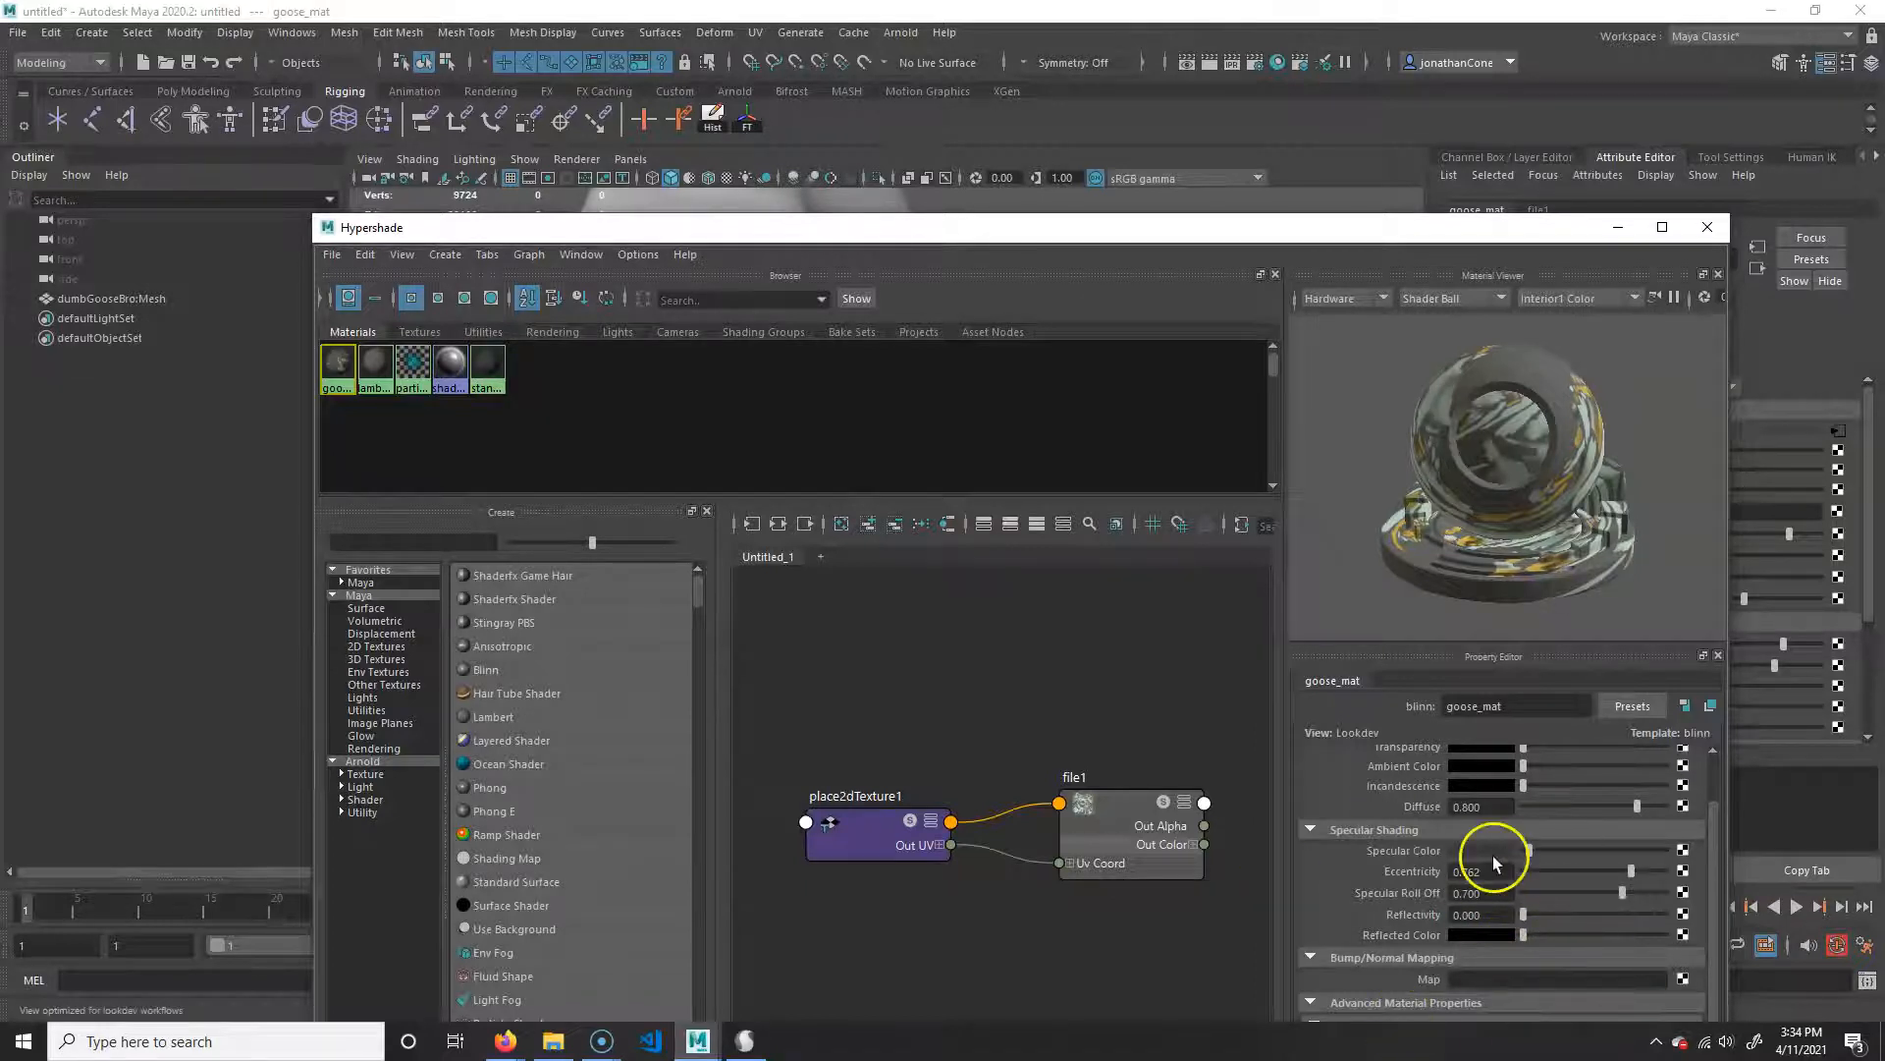
{"action": "left_click", "coordinate": [1708, 227]}
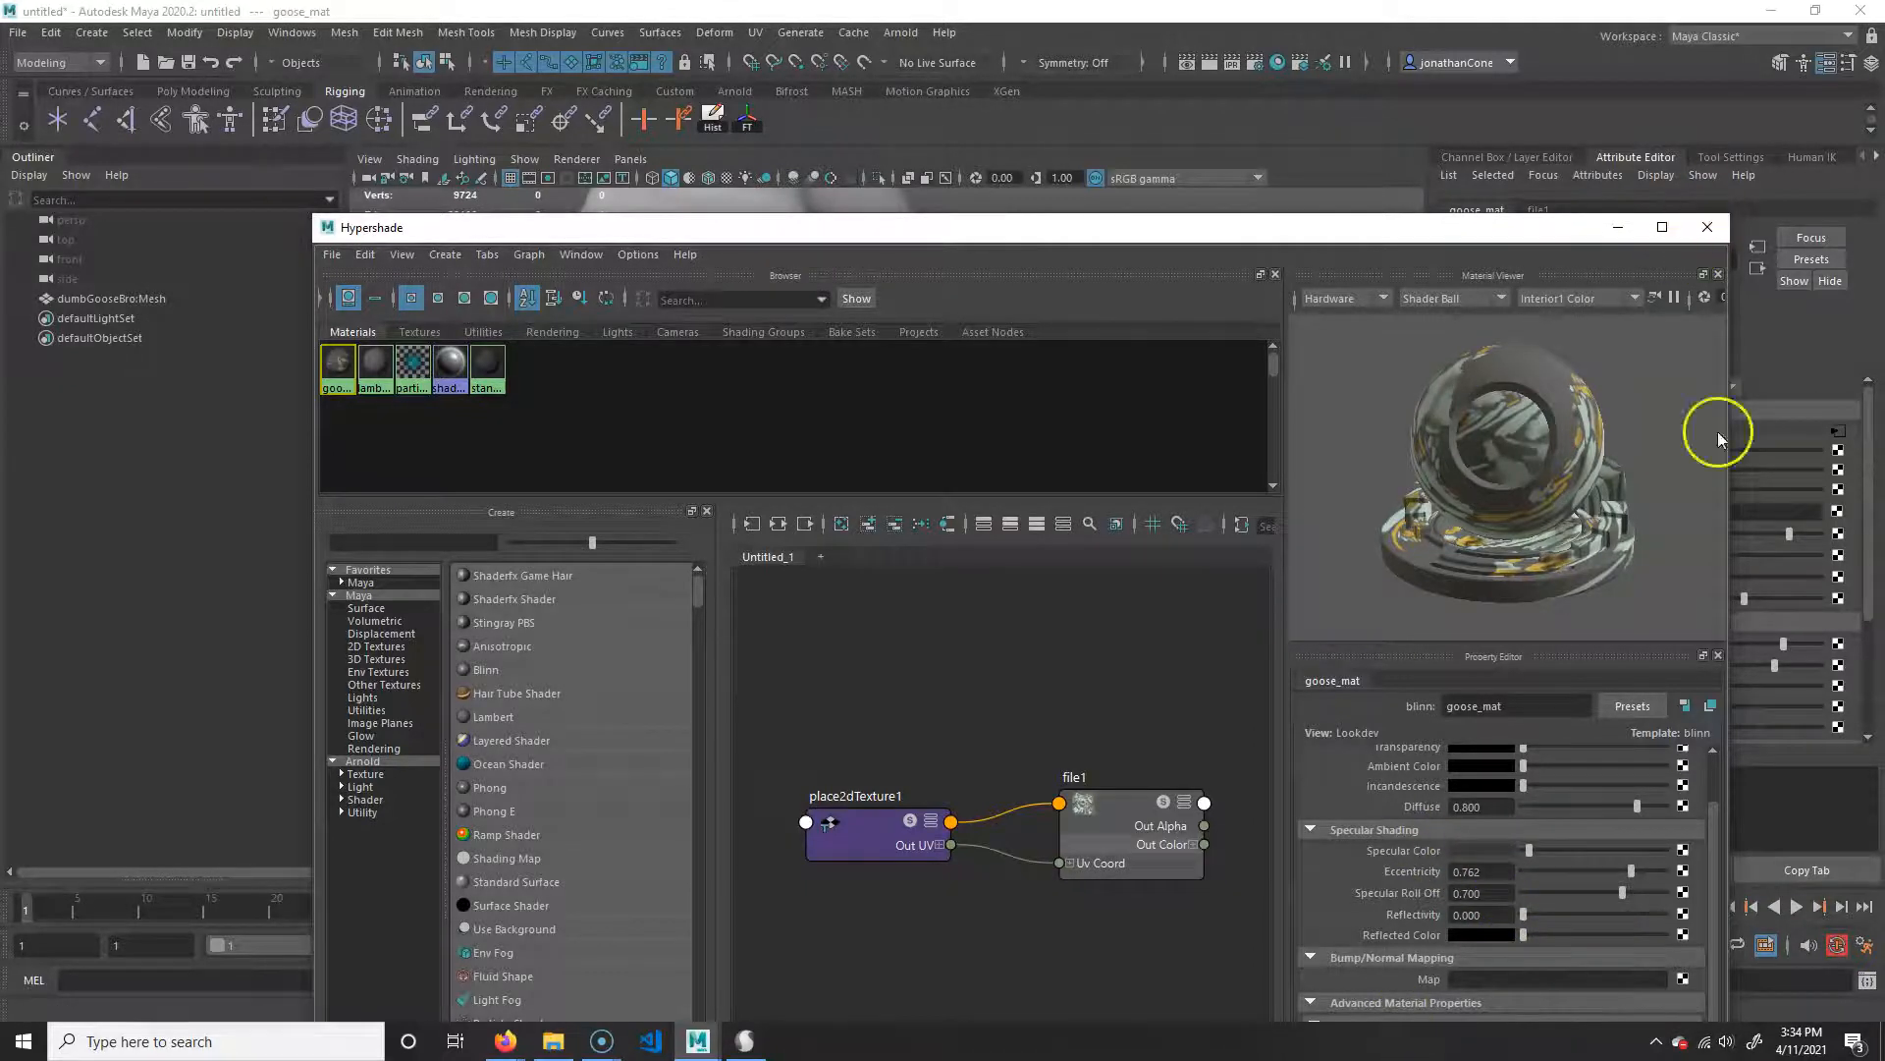
Hide the viewport grid and turn on textured display for the goose.
{"action": "scroll", "coordinate": [1002, 390], "scroll_direction": "down", "scroll_amount": 8}
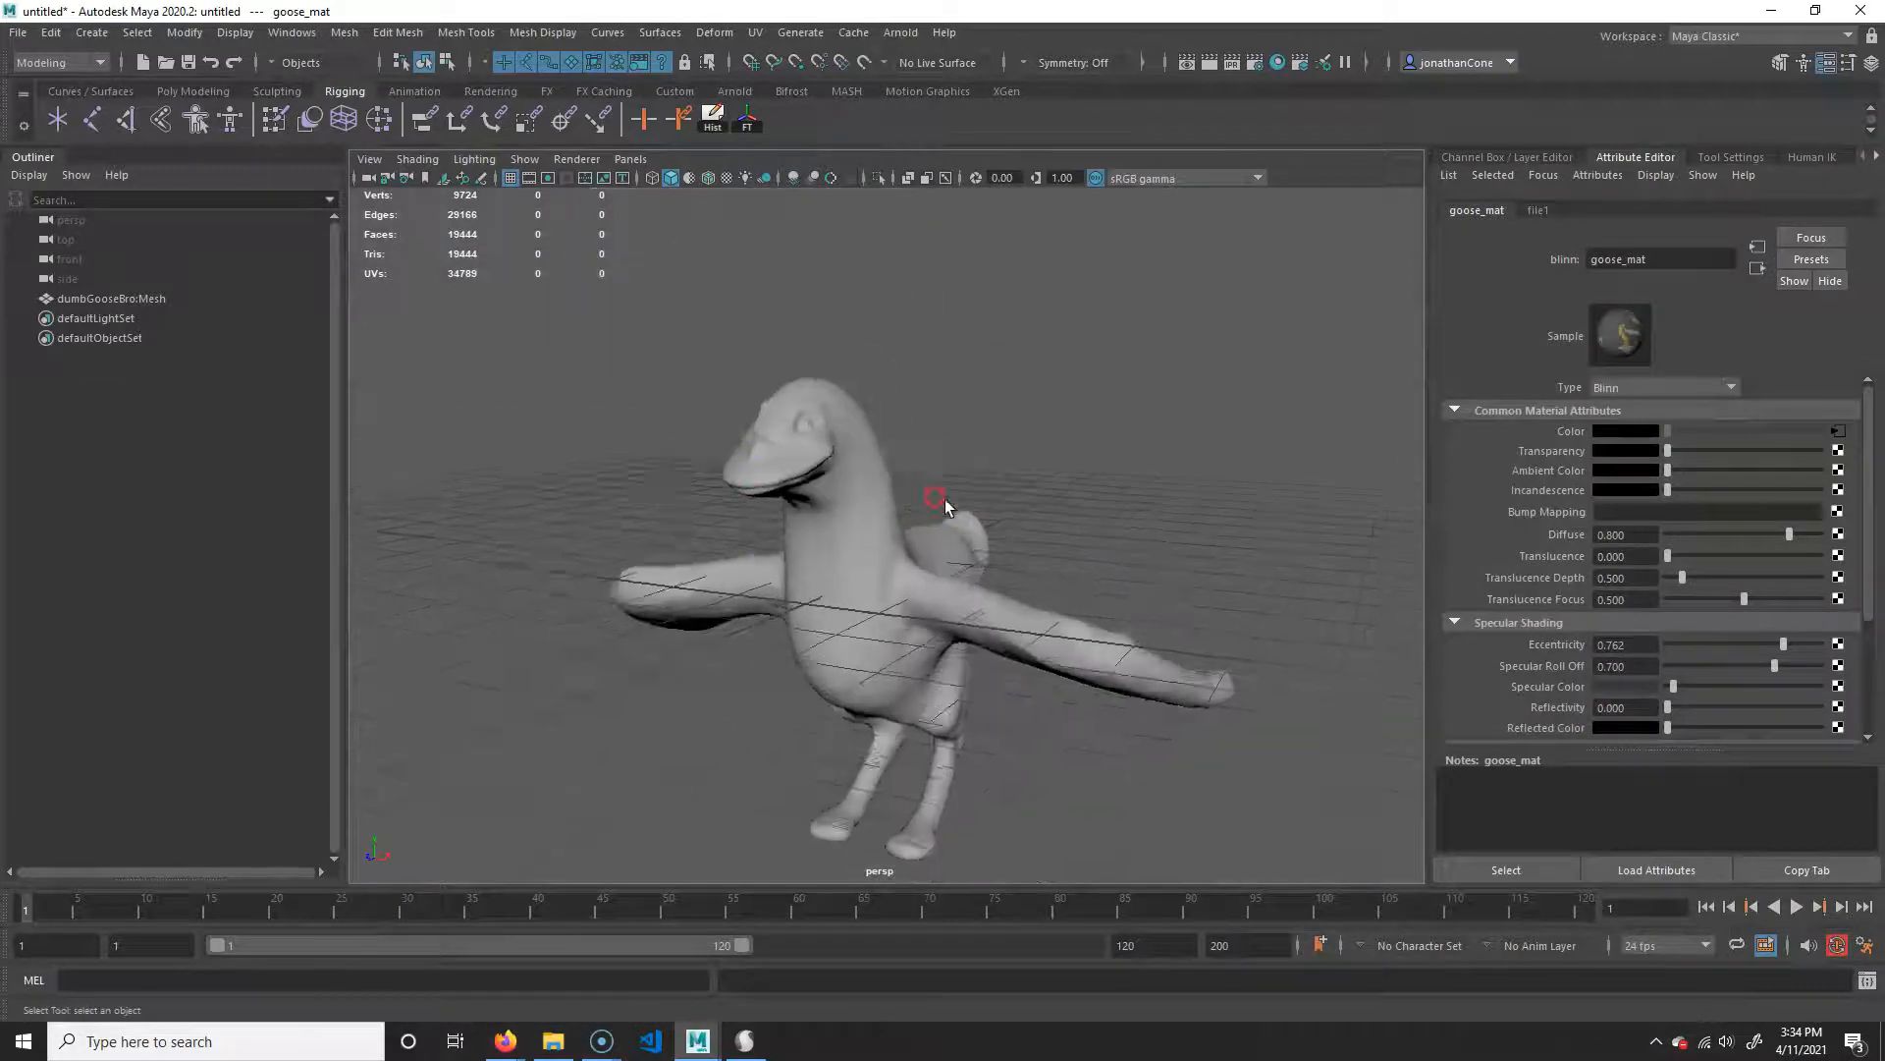
{"action": "scroll", "coordinate": [1012, 590], "scroll_direction": "up", "scroll_amount": 3}
{"action": "left_click", "coordinate": [506, 179]}
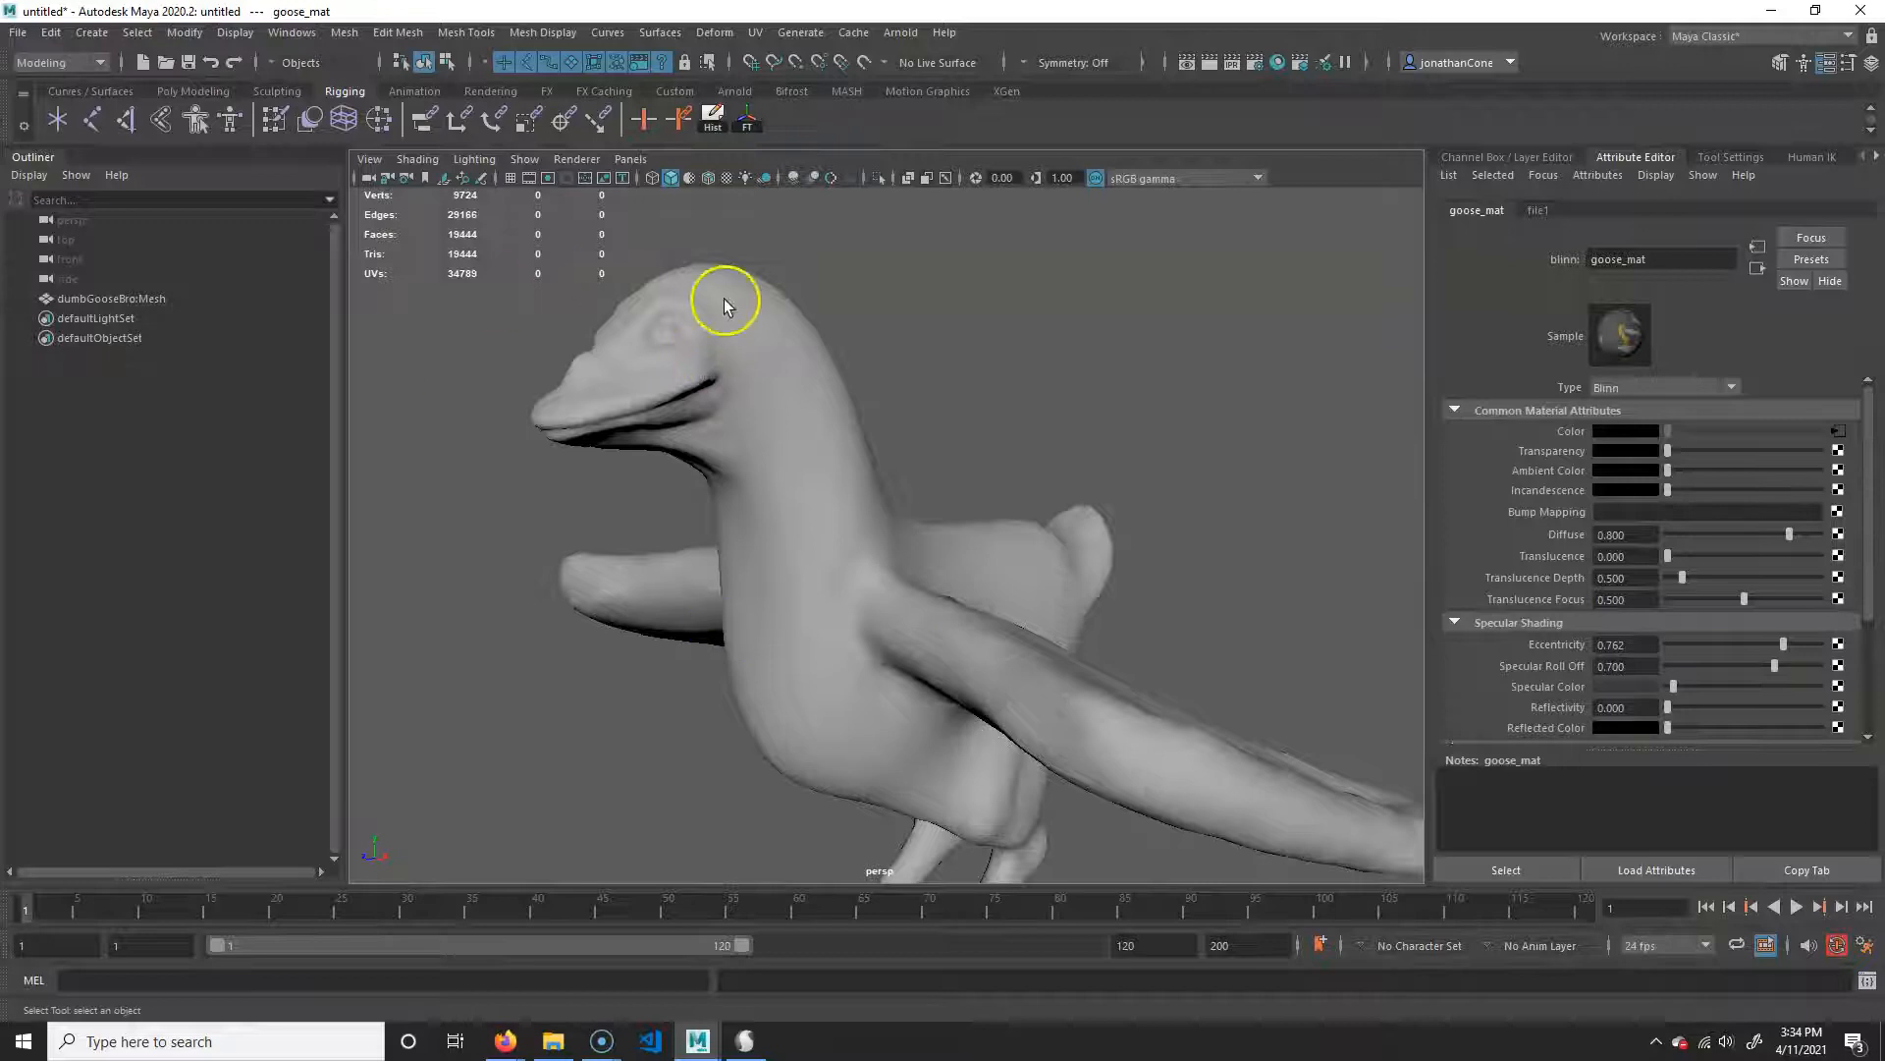
{"action": "left_click", "coordinate": [726, 181]}
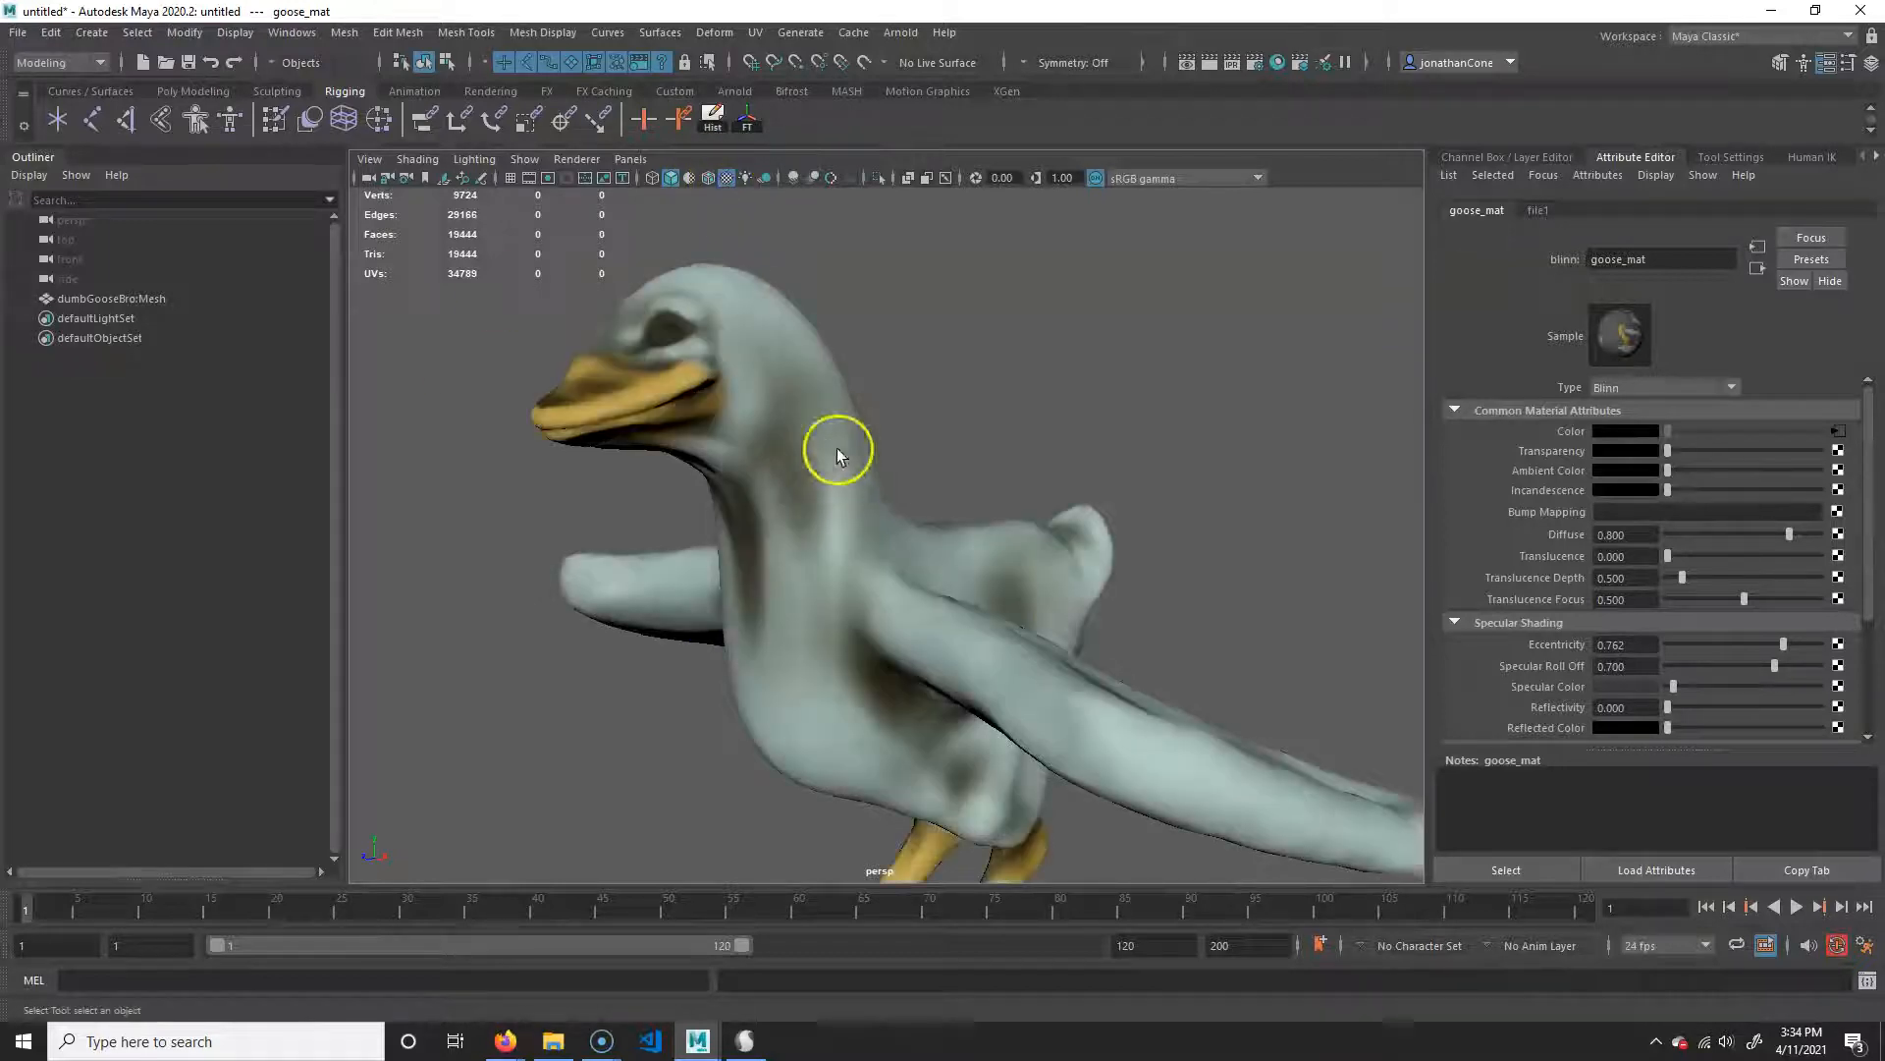
Compare the goose in shaded, wireframe and textured display, and examine the textured model from several angles.
{"action": "key", "text": "5"}
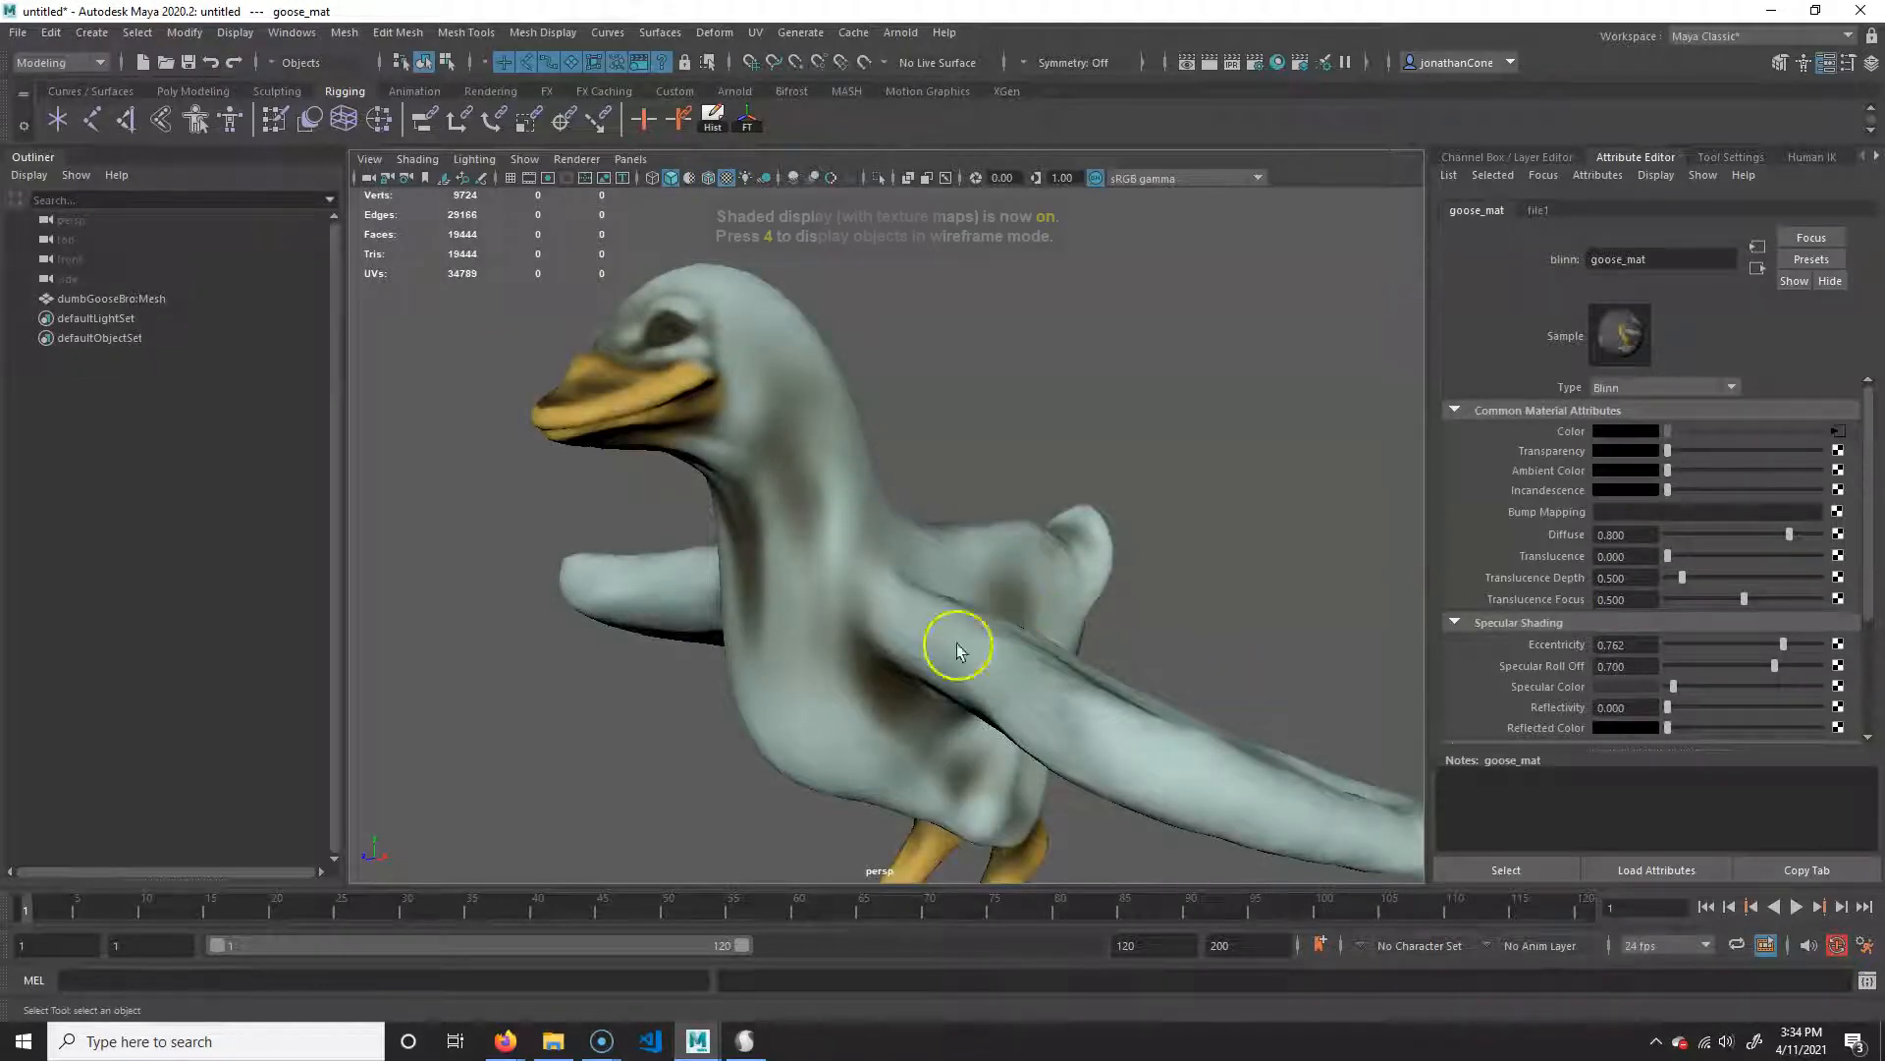
{"action": "key", "text": "4"}
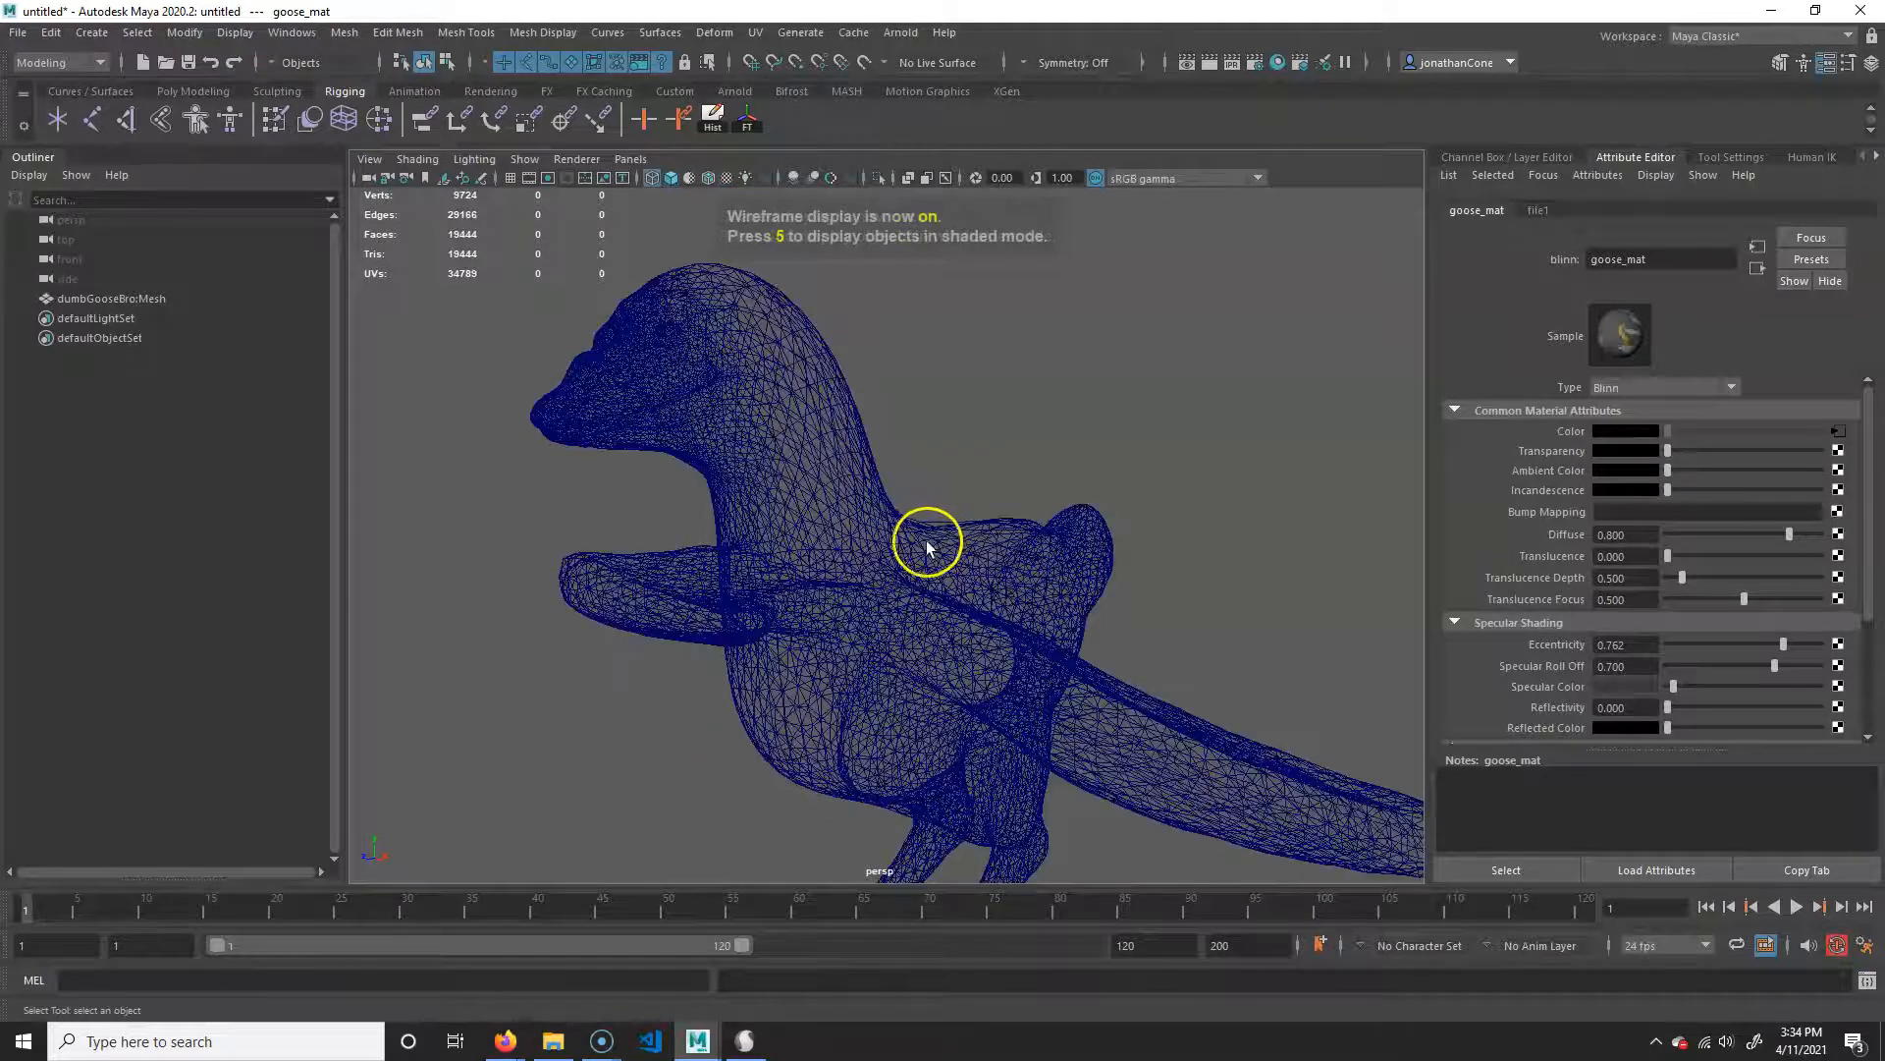
{"action": "key", "text": "6"}
{"action": "left_click_drag", "start_coordinate": [965, 606], "coordinate": [863, 577], "text": "alt"}
{"action": "right_click_drag", "start_coordinate": [797, 602], "coordinate": [922, 551], "text": "alt"}
{"action": "mouse_move", "coordinate": [922, 551]}
{"action": "left_mouse_down", "text": "alt"}
{"action": "mouse_move", "coordinate": [1217, 556]}
{"action": "mouse_move", "coordinate": [770, 569]}
{"action": "mouse_move", "coordinate": [1139, 582]}
{"action": "mouse_move", "coordinate": [1182, 560]}
{"action": "mouse_move", "coordinate": [846, 555]}
{"action": "mouse_move", "coordinate": [1116, 547]}
{"action": "mouse_move", "coordinate": [920, 523]}
{"action": "mouse_move", "coordinate": [944, 532]}
{"action": "left_mouse_up", "text": "alt"}
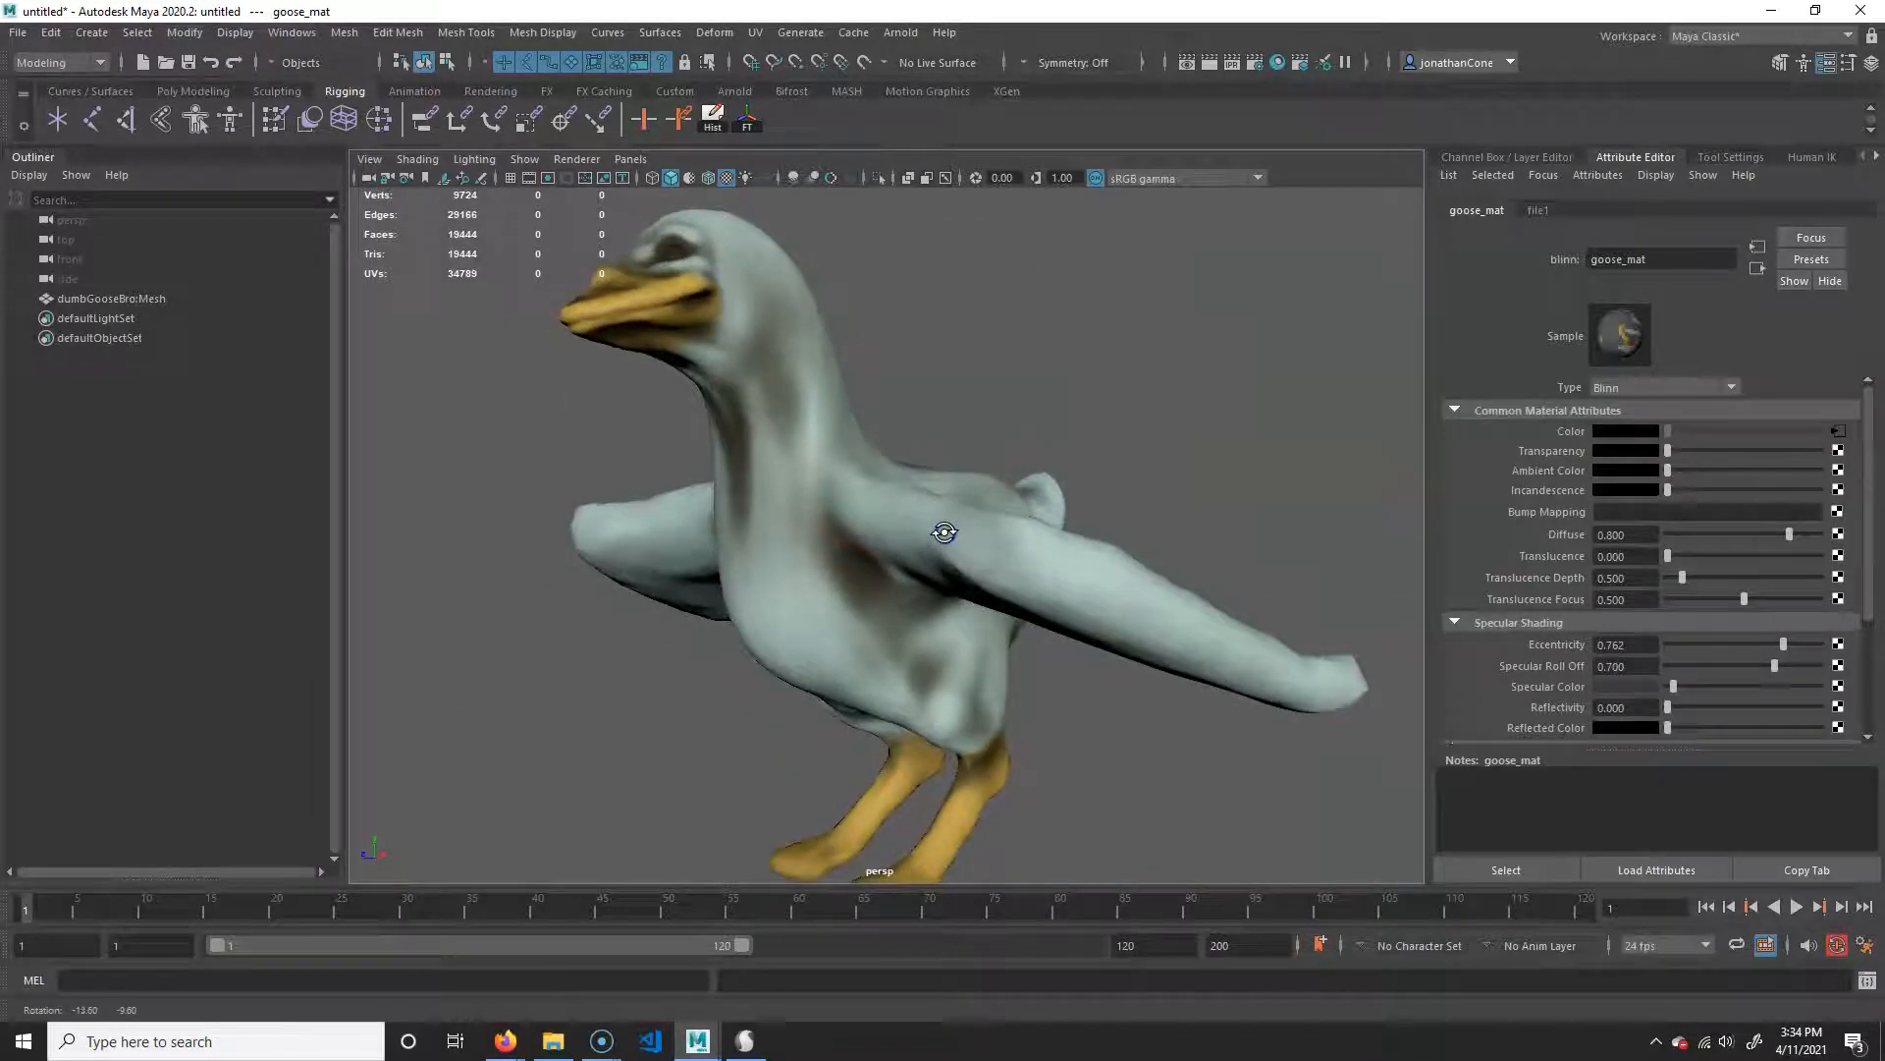